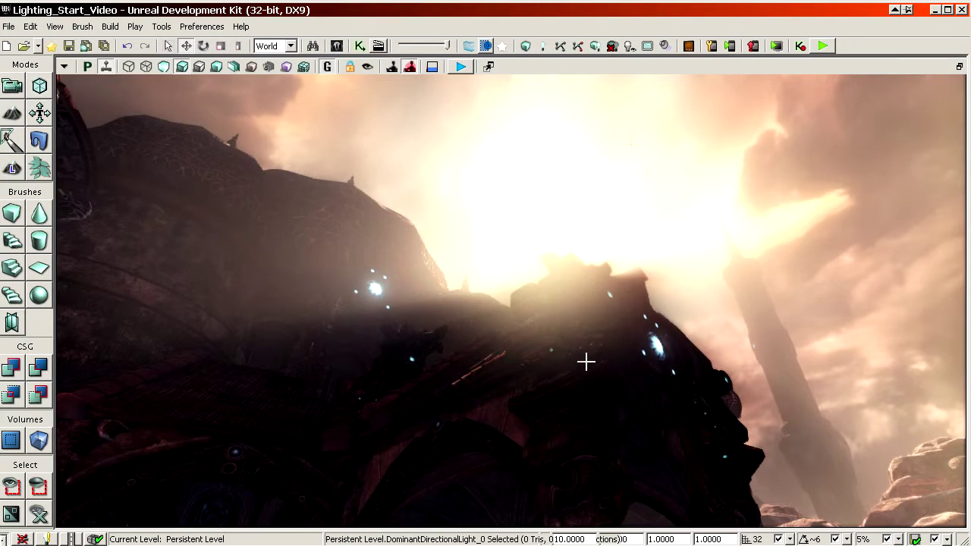
Examine the light shafts and sun glow from several angles as the rooftop moves in front of the sun
left_click_drag(586, 362, 620, 326)
left_click_drag(653, 93, 648, 151)
right_click_drag(647, 151, 626, 203)
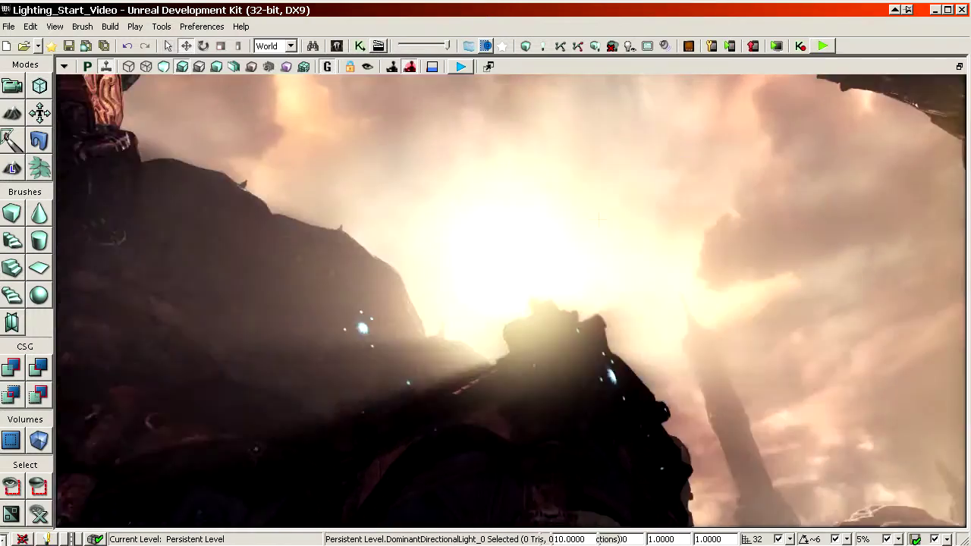
mouse_move(602, 219)
left_mouse_down()
mouse_move(599, 250)
mouse_move(601, 159)
mouse_move(601, 204)
left_mouse_up()
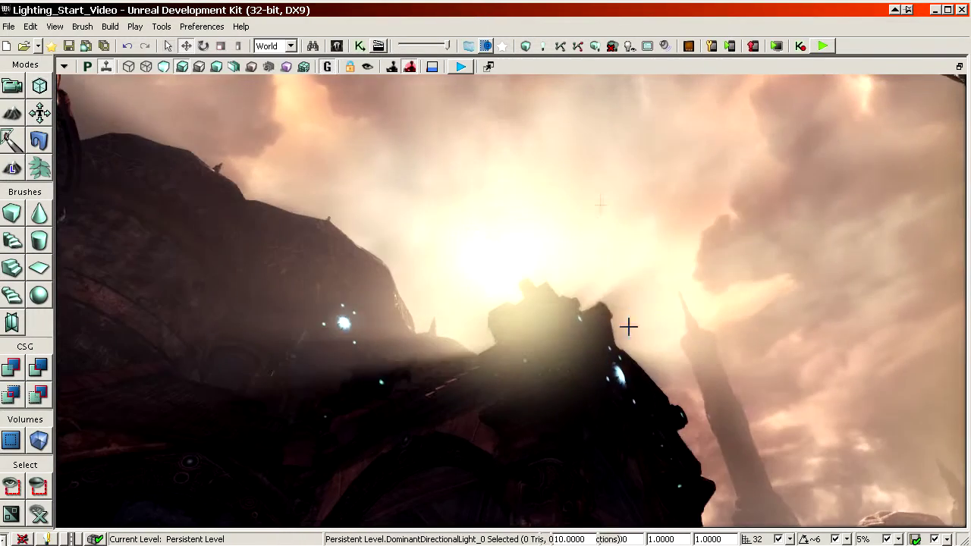
key("F4")
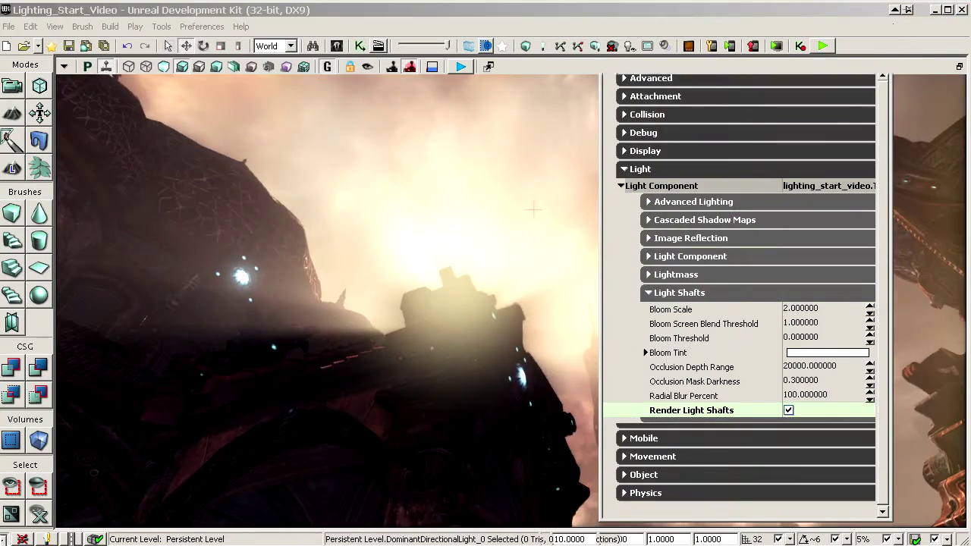
left_click(883, 31)
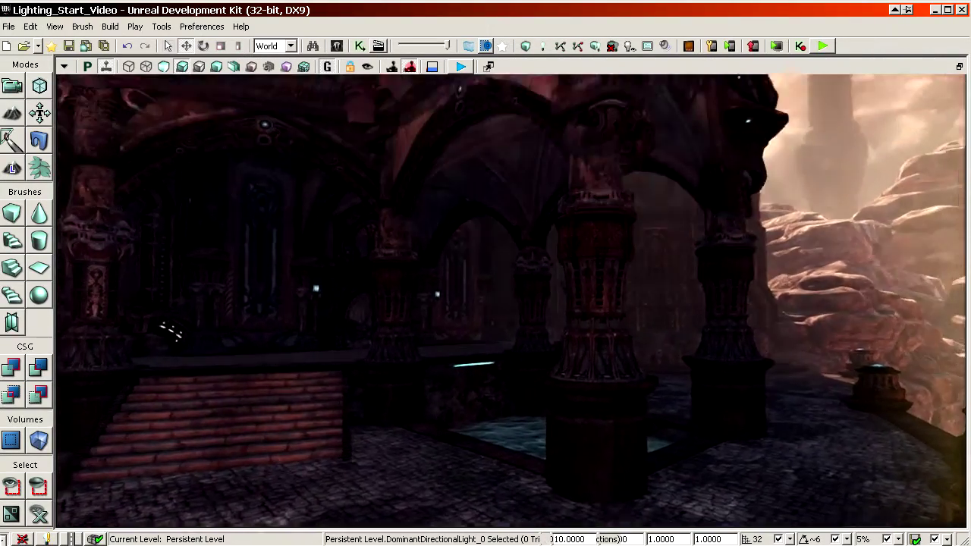
right_click_drag(607, 364, 615, 178)
right_click_drag(608, 296, 604, 269)
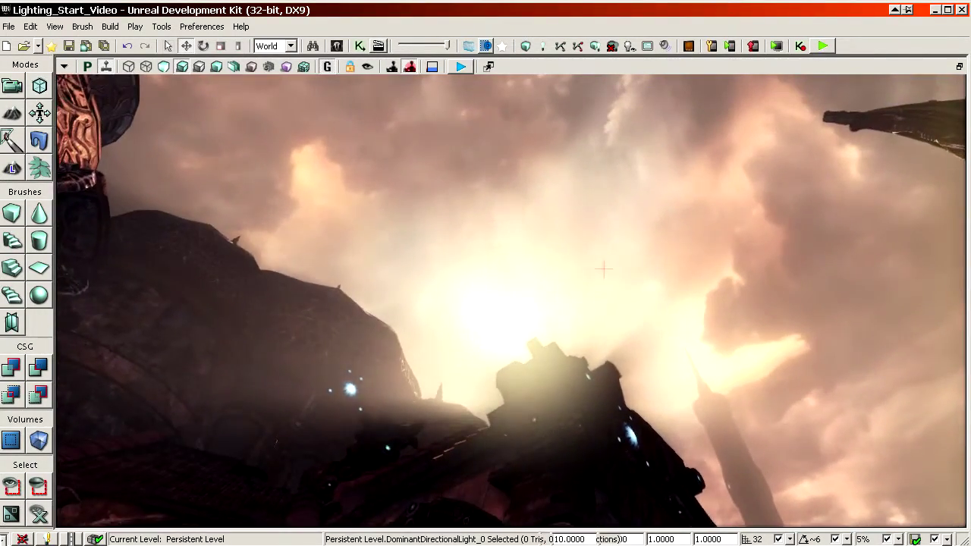
left_click_drag(466, 295, 469, 250)
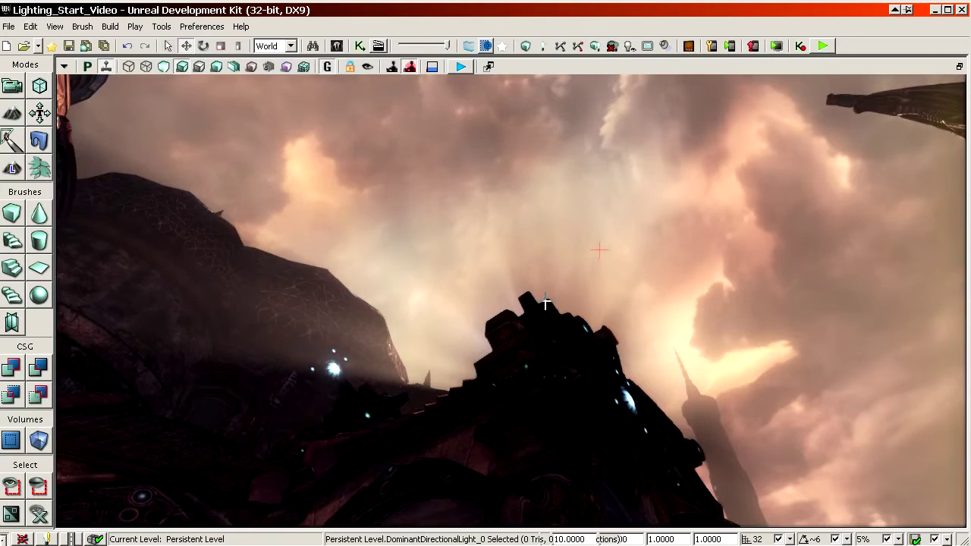
right_click_drag(600, 249, 733, 243)
mouse_move(322, 242)
middle_mouse_down()
mouse_move(311, 241)
mouse_move(332, 230)
middle_mouse_up()
middle_click_drag(277, 365, 334, 365)
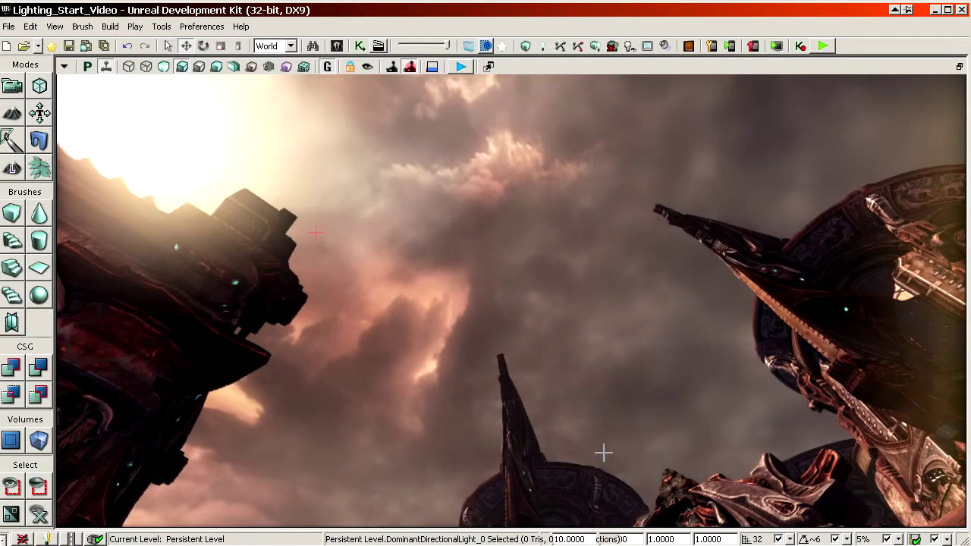
left_click_drag(482, 359, 320, 261)
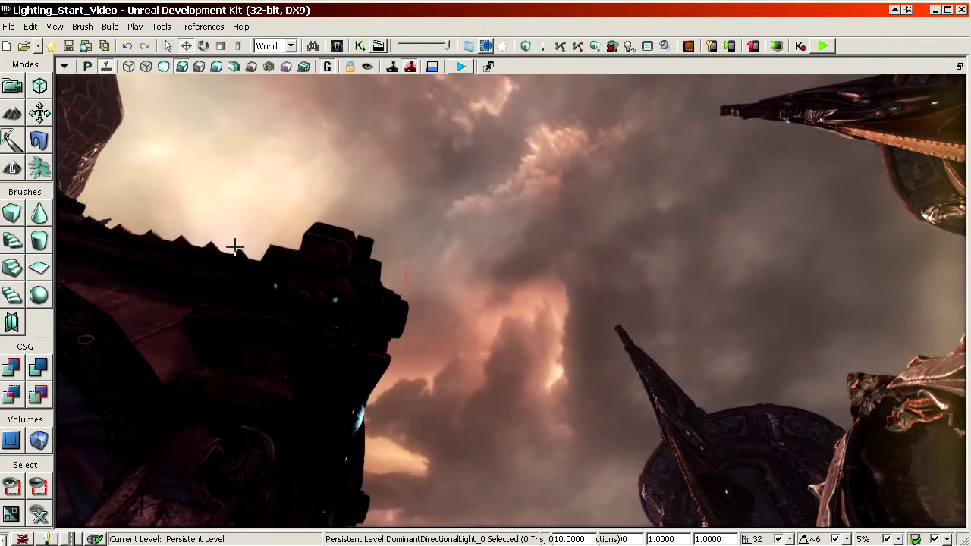
left_click_drag(235, 247, 144, 226)
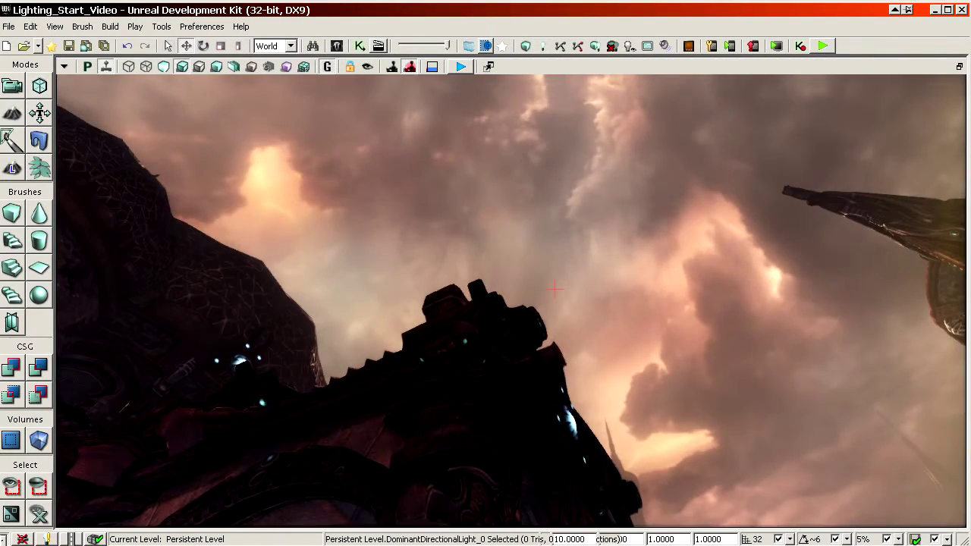
Set the dominant directional light's Occlusion Mask Darkness to 1 in its Light Shafts properties
key("F4")
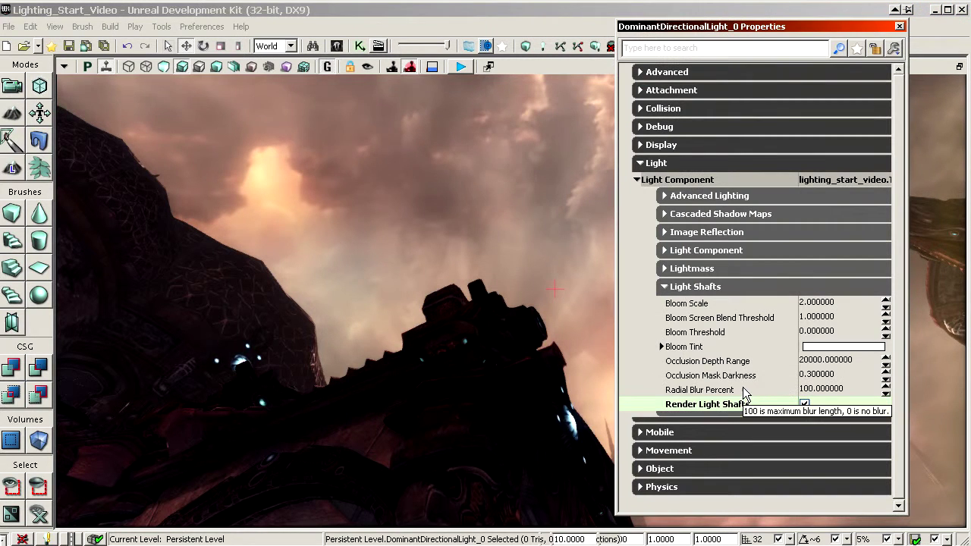
left_click(743, 390)
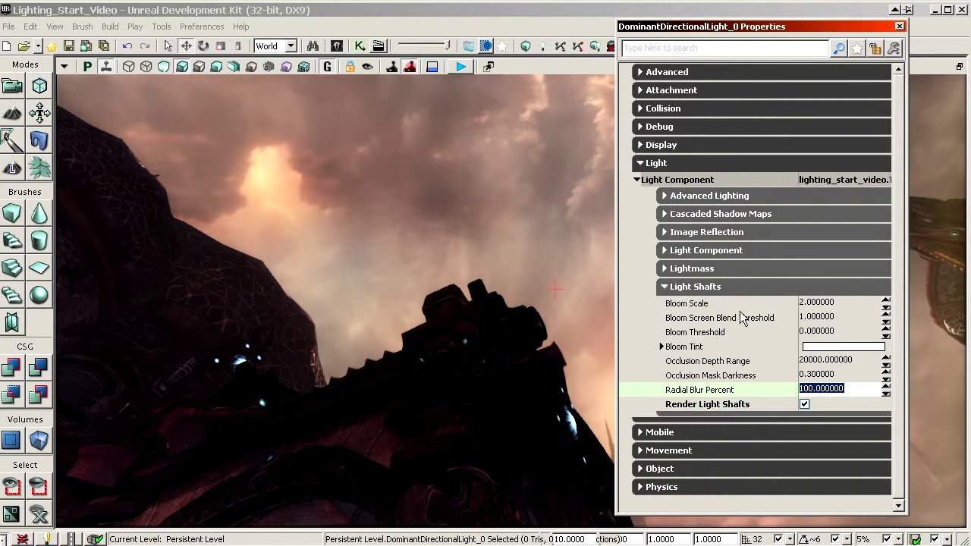
left_click(739, 377)
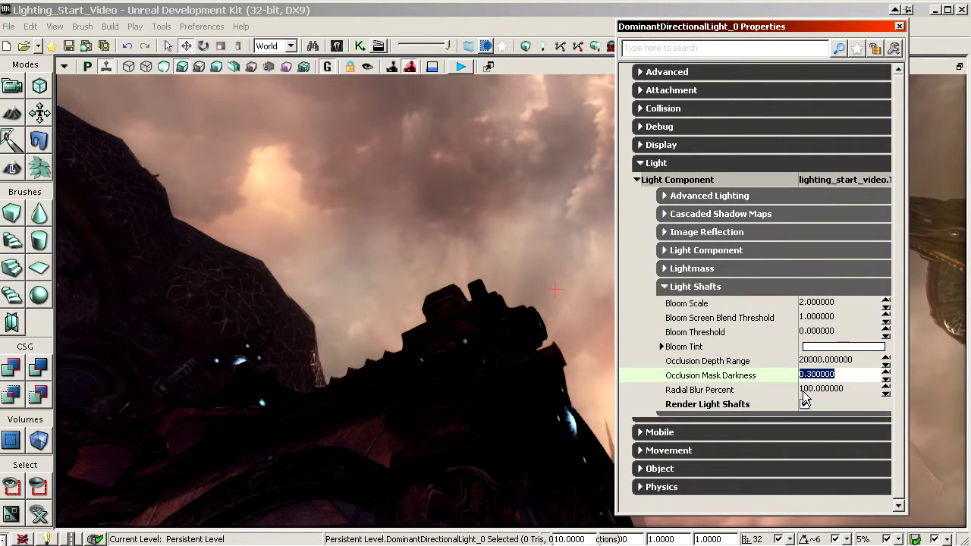
type("1")
key("Return")
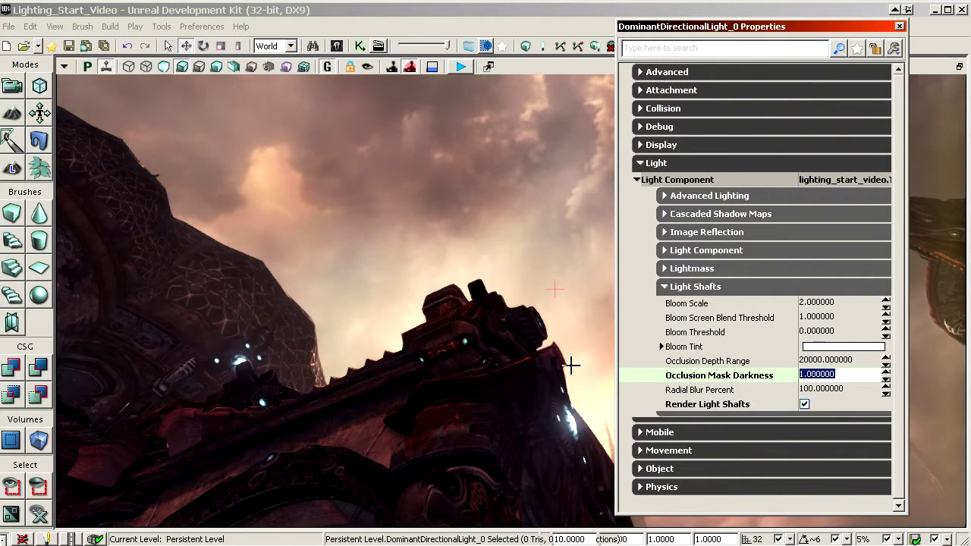
Compare Occlusion Mask Darkness values of 0 and 1 on the dominant directional light, finishing at 1
type("0")
key("Return")
type("1")
key("Return")
type("0")
key("Return")
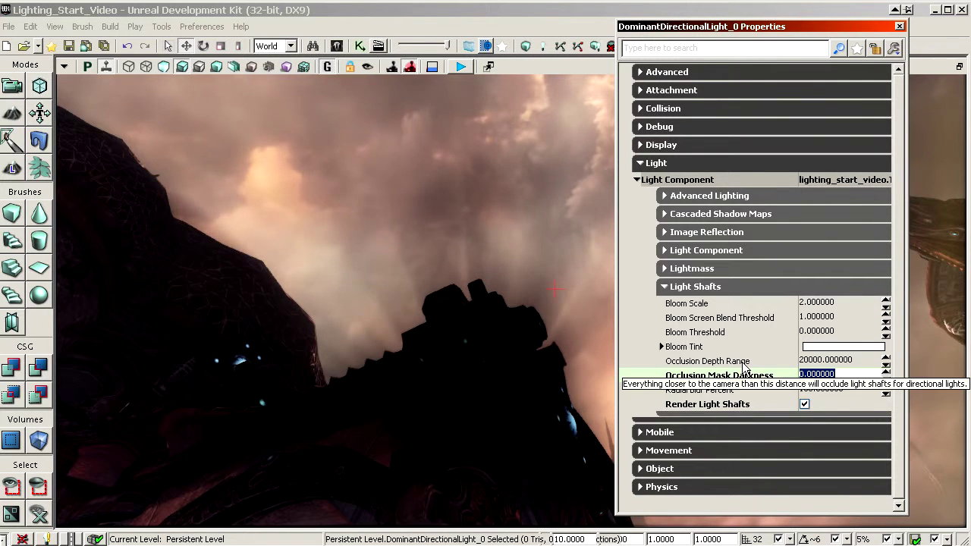
type("1")
key("Return")
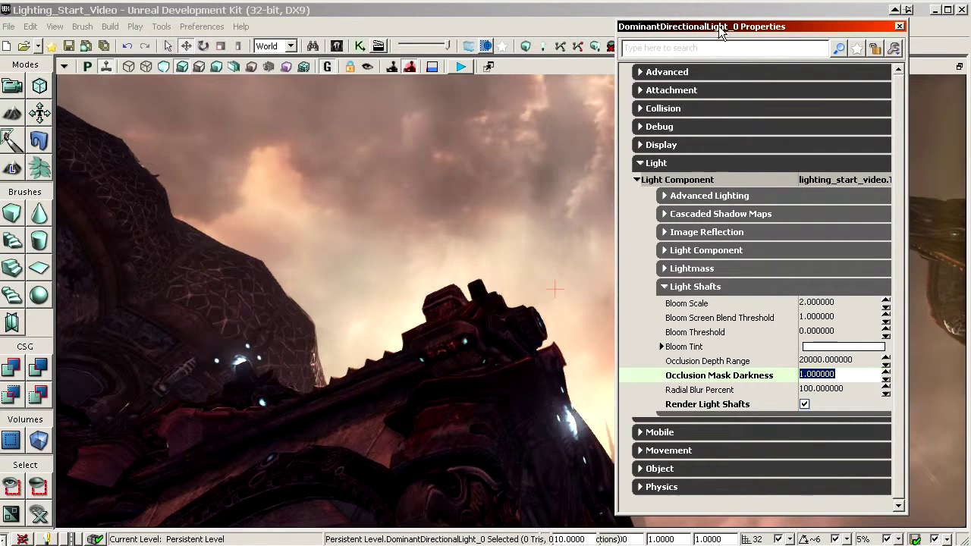
Close the light's properties and examine how the sun's glow behaves behind the rooftop
left_click(899, 27)
right_click_drag(759, 190, 668, 190)
middle_click_drag(667, 189, 671, 152)
left_click_drag(671, 151, 711, 99)
left_click_drag(540, 246, 557, 250)
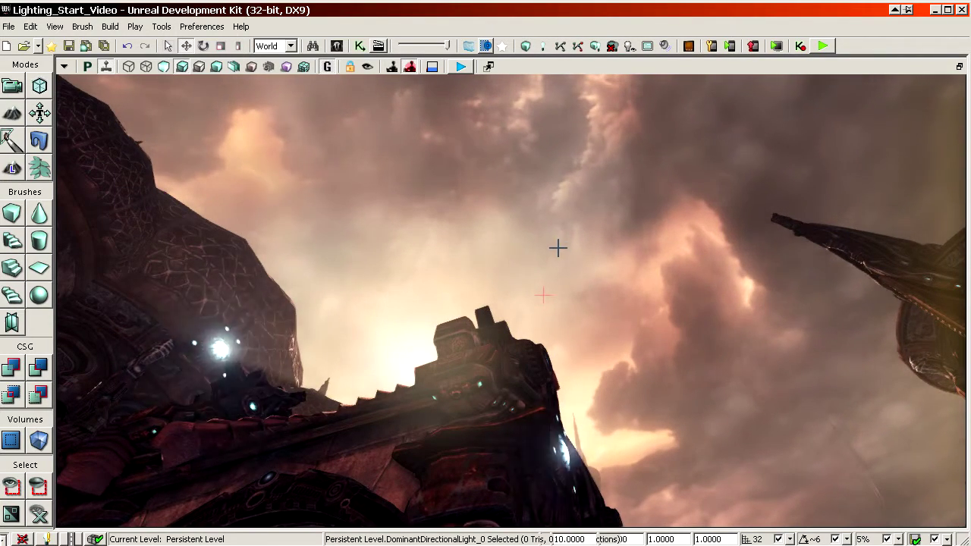
left_click_drag(556, 264, 598, 285)
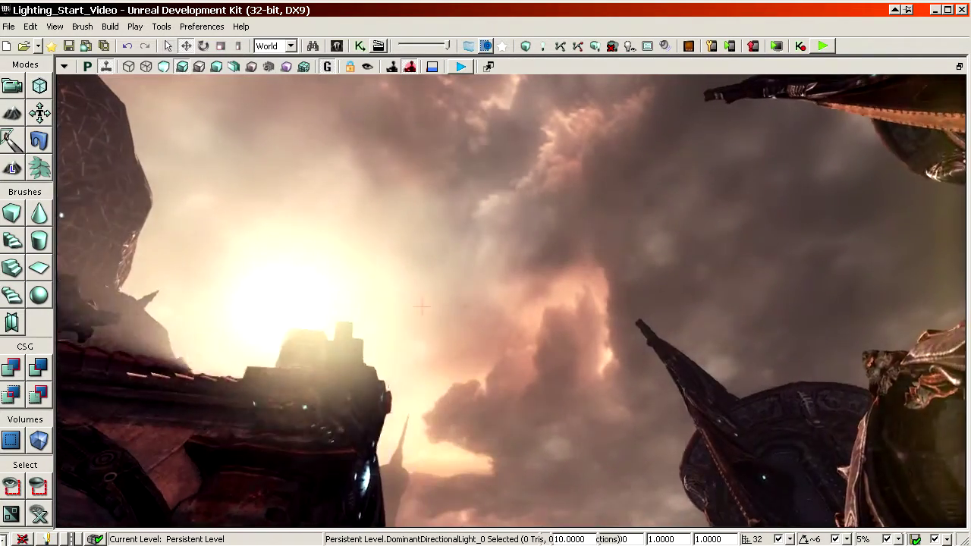
left_click_drag(422, 307, 592, 313)
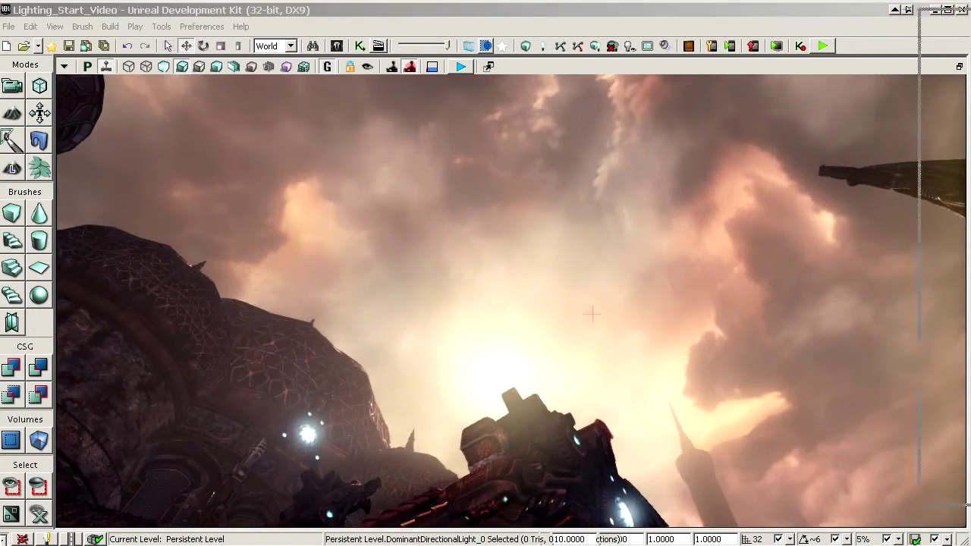
Set the directional light's light shaft Bloom Scale to 8 and check the glow around the rooftop
key("F4")
left_click(739, 301)
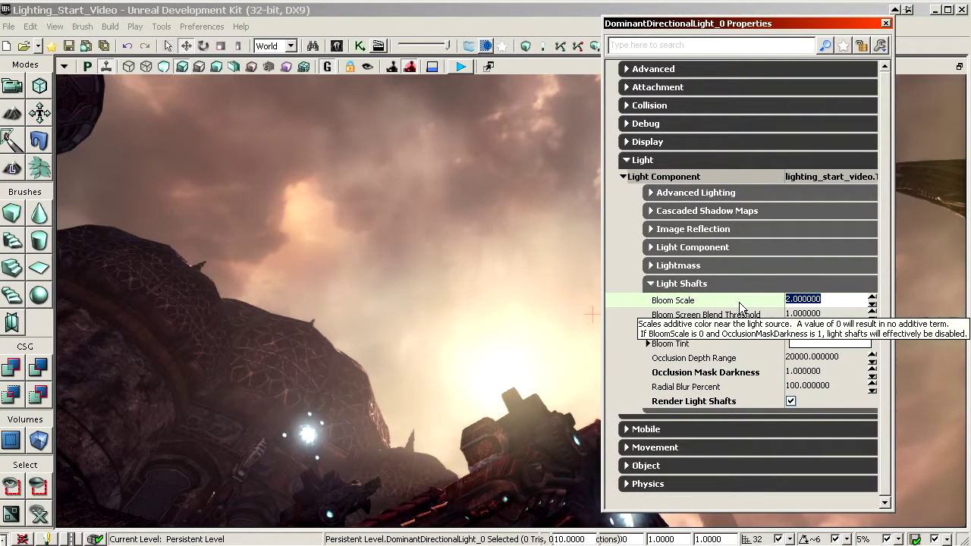
type("8")
key("Return")
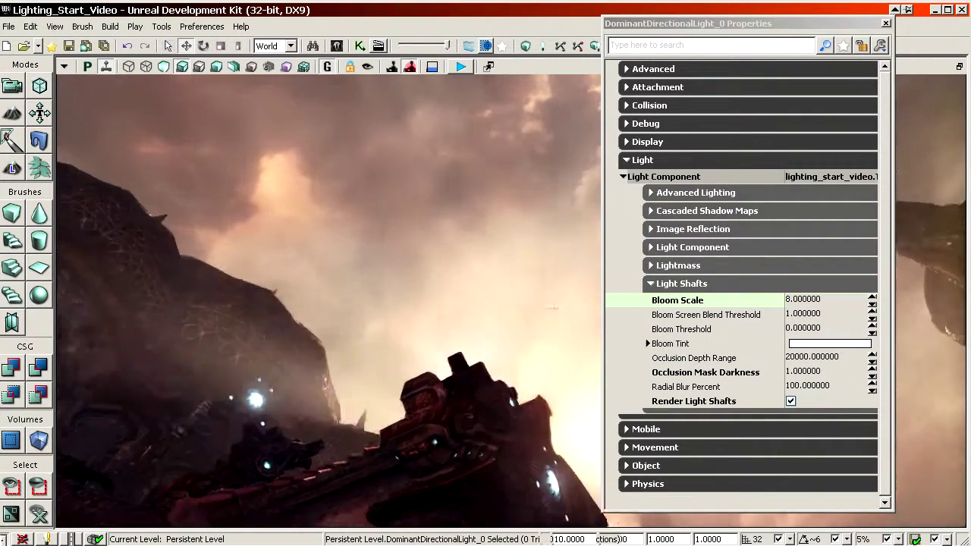
middle_click_drag(528, 358, 520, 349)
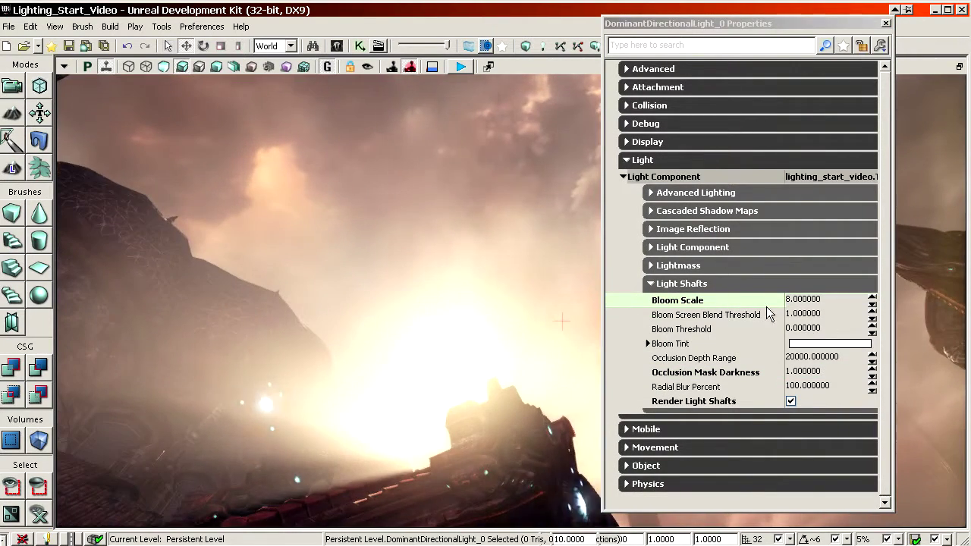
Set the light shaft Bloom Scale to 1 and check the softer glow around the sun
left_click(757, 300)
type("1")
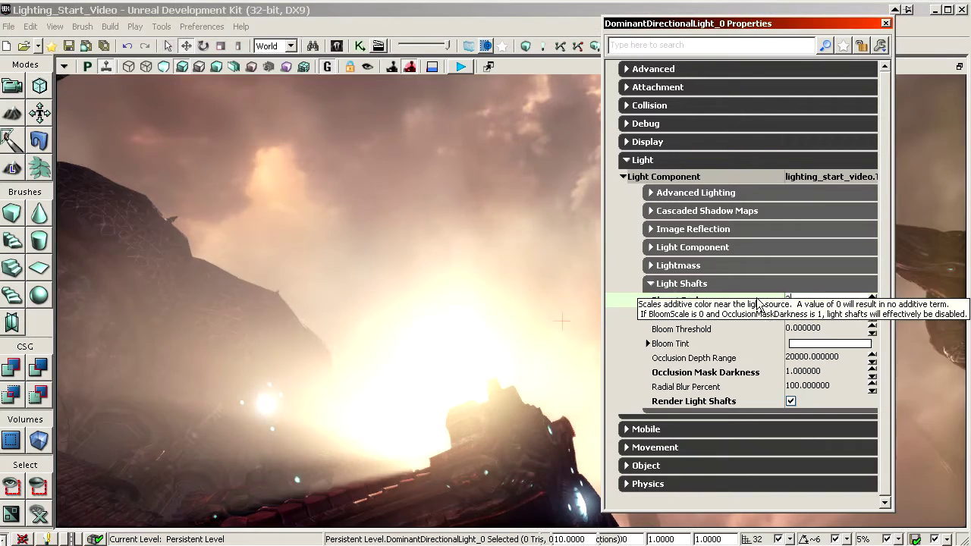
key("Return")
mouse_move(521, 354)
middle_mouse_down()
mouse_move(540, 361)
mouse_move(511, 354)
middle_mouse_up()
middle_click_drag(582, 306, 530, 241)
left_click_drag(669, 23, 671, 28)
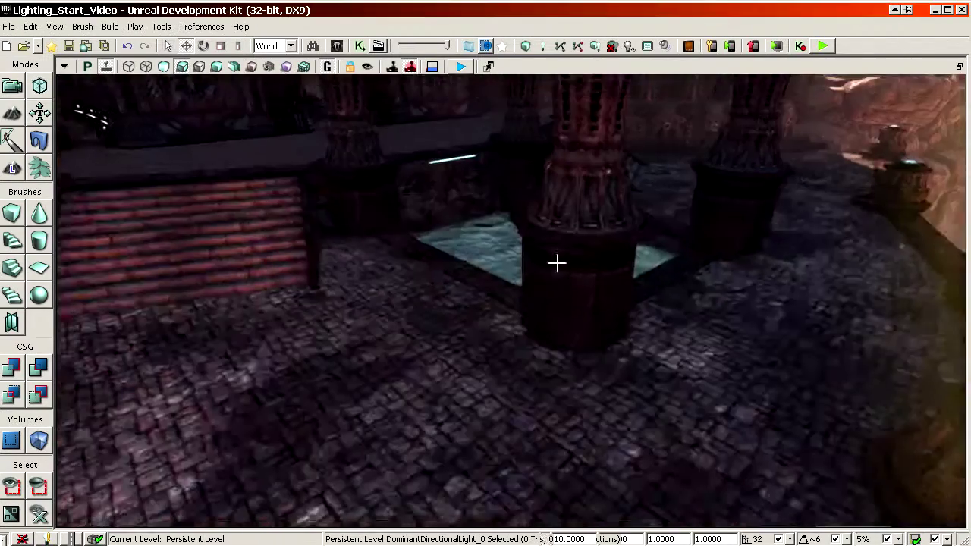
Turn off game view to show the light icons and rotate the dominant directional light
left_click_drag(557, 262, 685, 100)
right_click_drag(510, 300, 616, 164)
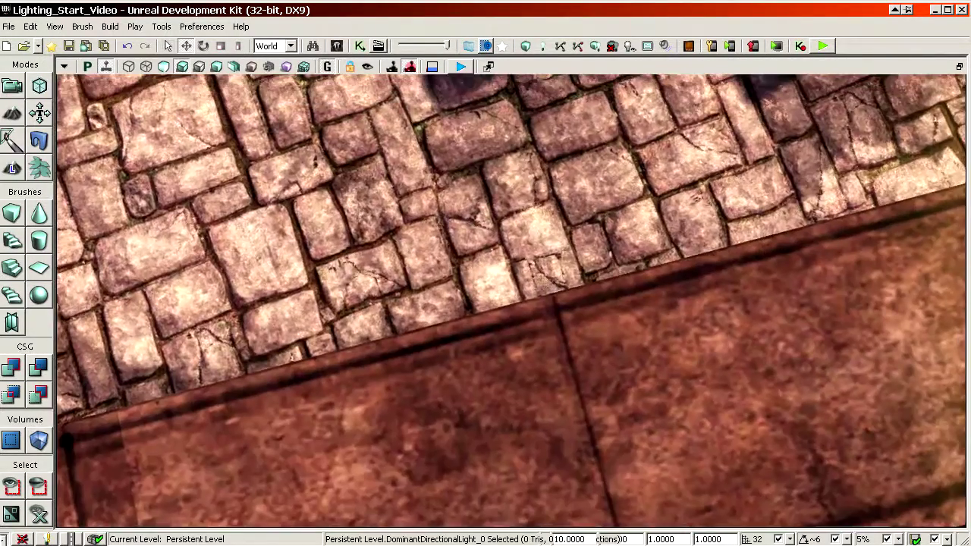
right_click_drag(486, 304, 499, 182)
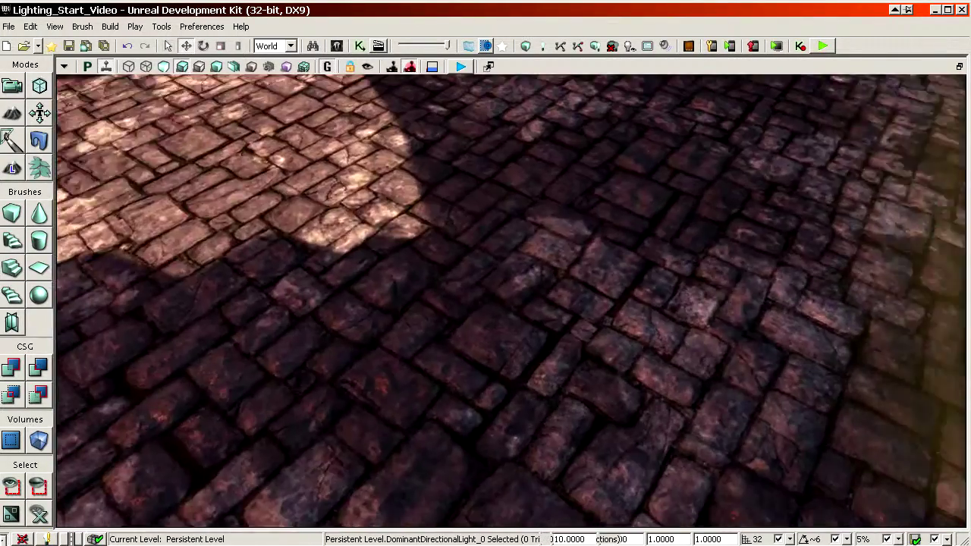
right_click_drag(499, 303, 493, 189)
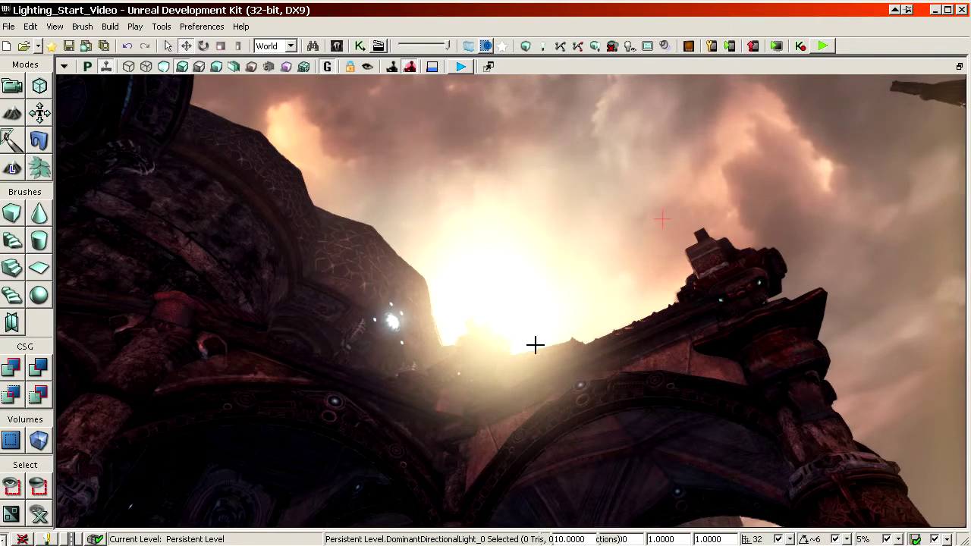
right_click_drag(570, 305, 697, 245)
key("g")
key("space")
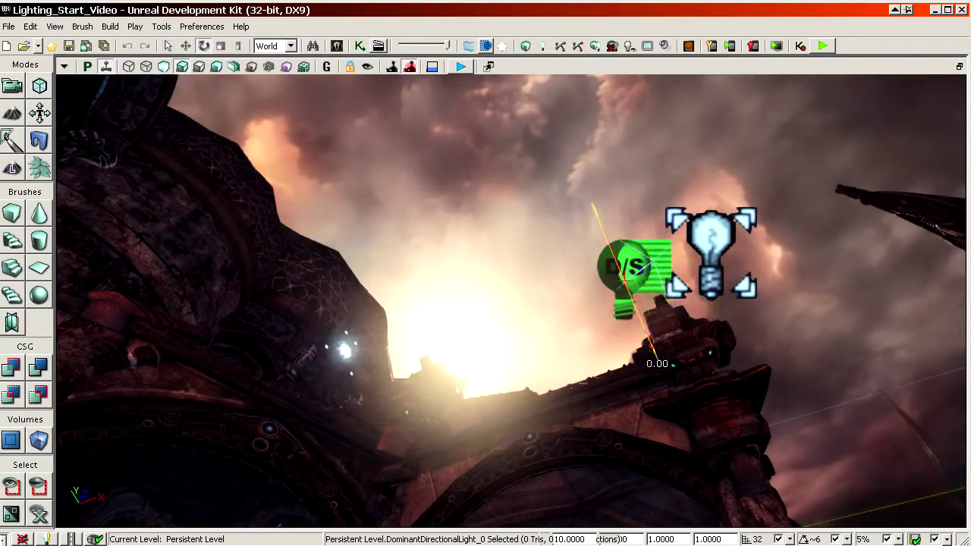
mouse_move(654, 350)
left_mouse_down()
mouse_move(635, 310)
mouse_move(653, 362)
left_mouse_up()
Examine the sun, sky and building from several angles to judge the new light direction
right_click_drag(491, 316, 371, 323)
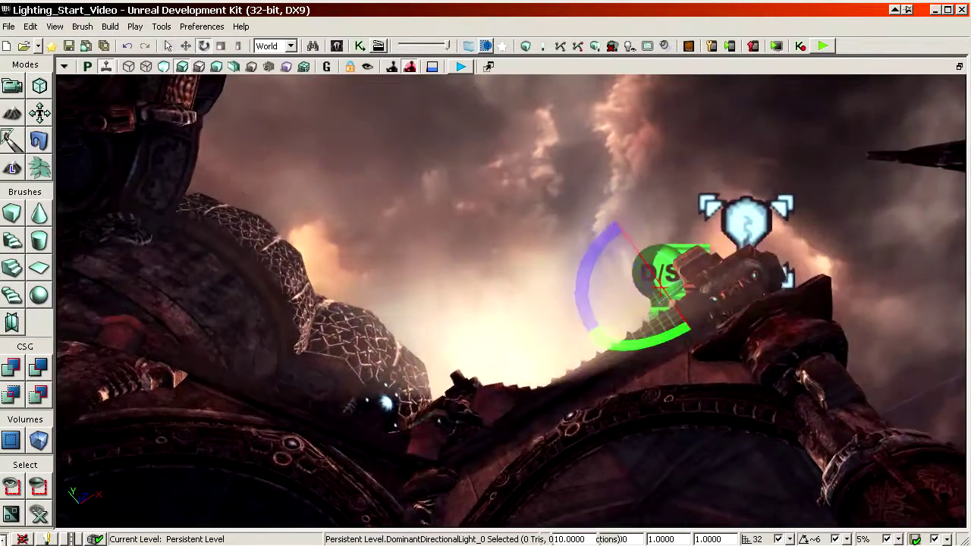
middle_click_drag(511, 300, 528, 258)
right_click_drag(528, 258, 524, 318)
middle_click_drag(523, 319, 531, 273)
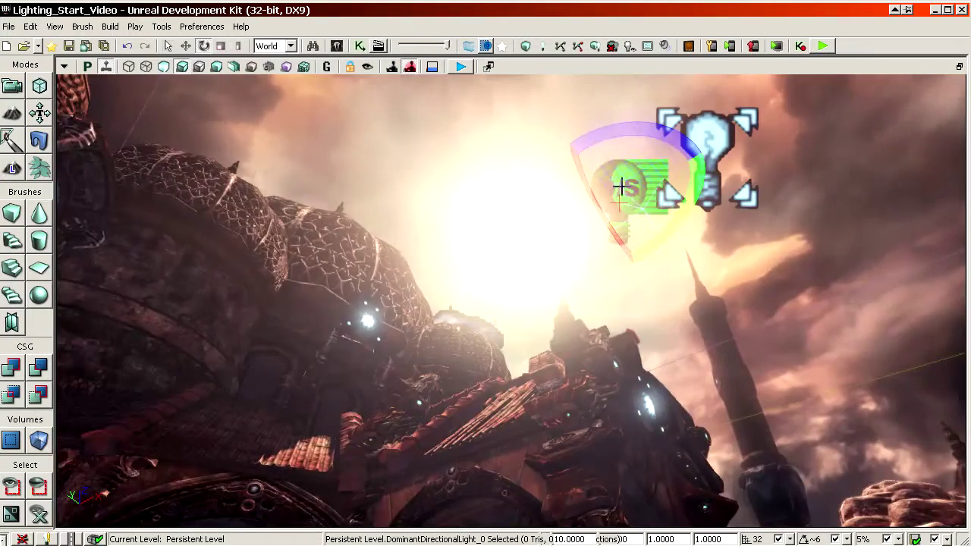
right_click_drag(622, 187, 531, 364)
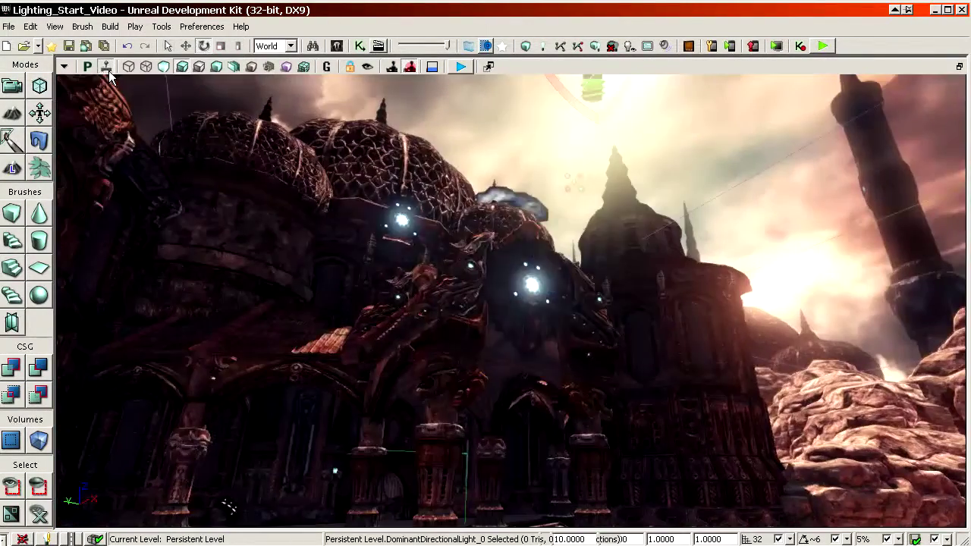
key("Home")
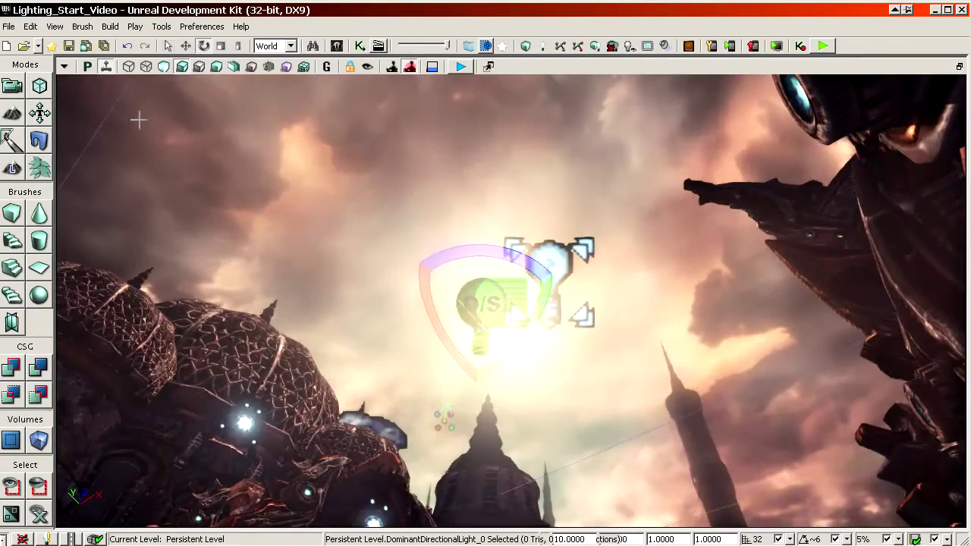
right_click_drag(227, 167, 156, 163)
right_click_drag(425, 257, 417, 220)
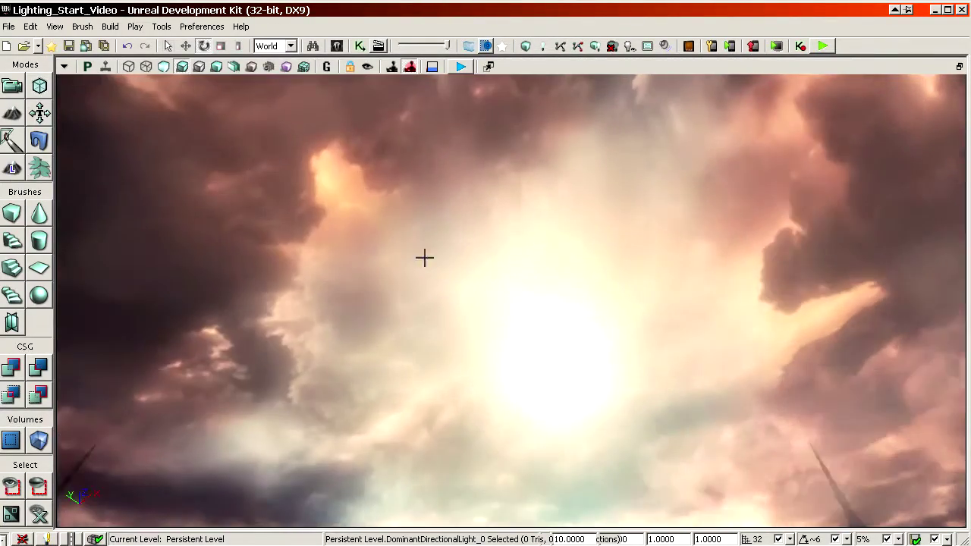
Switch the viewport to wireframe and select the large emitter in the sky where the sun sits
left_click(130, 66)
right_click_drag(470, 292, 493, 351)
left_click(451, 296)
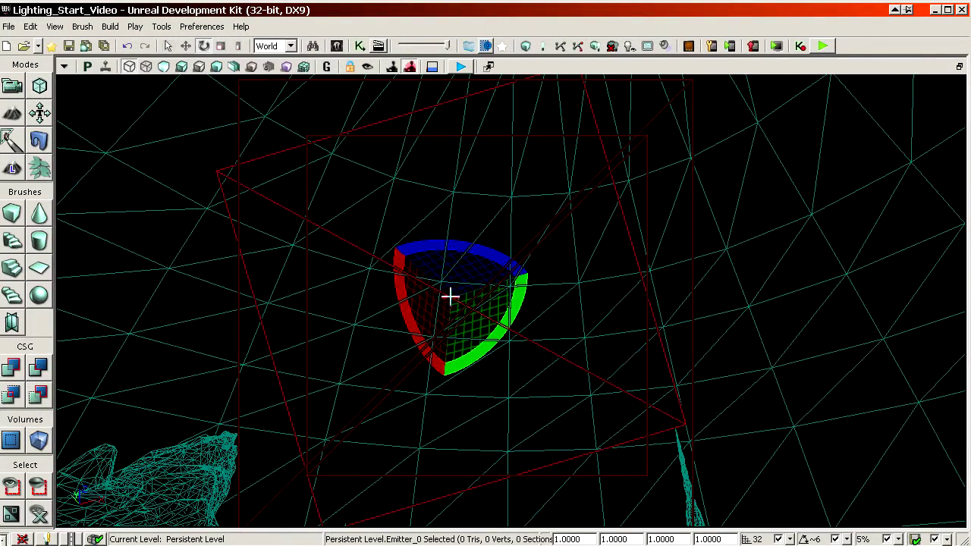
Examine the sky emitter's placement in the top and side views with the move gizmo active, and return to the perspective view
left_click(91, 69)
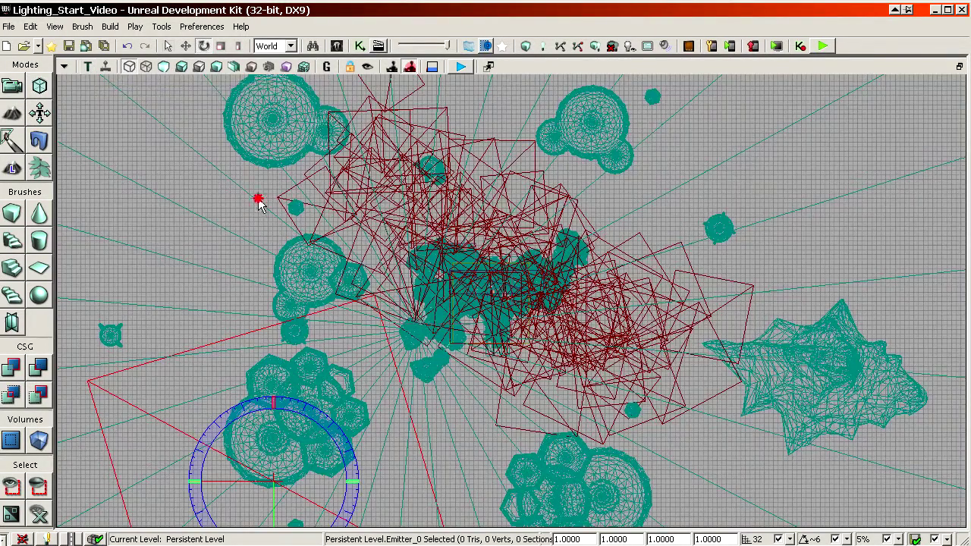
scroll(570, 219, "down", 8)
scroll(324, 218, "up", 1)
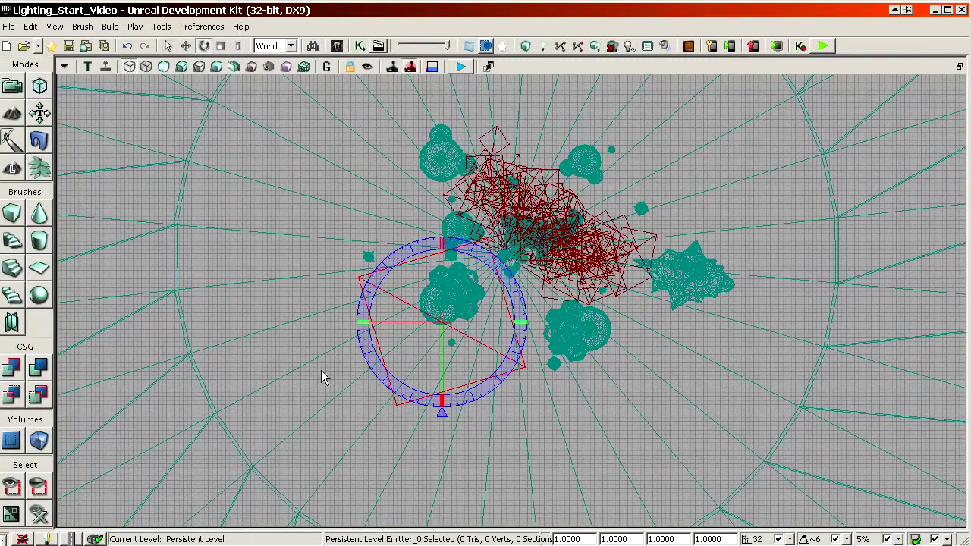
scroll(273, 425, "up", 2)
key("space")
key("space")
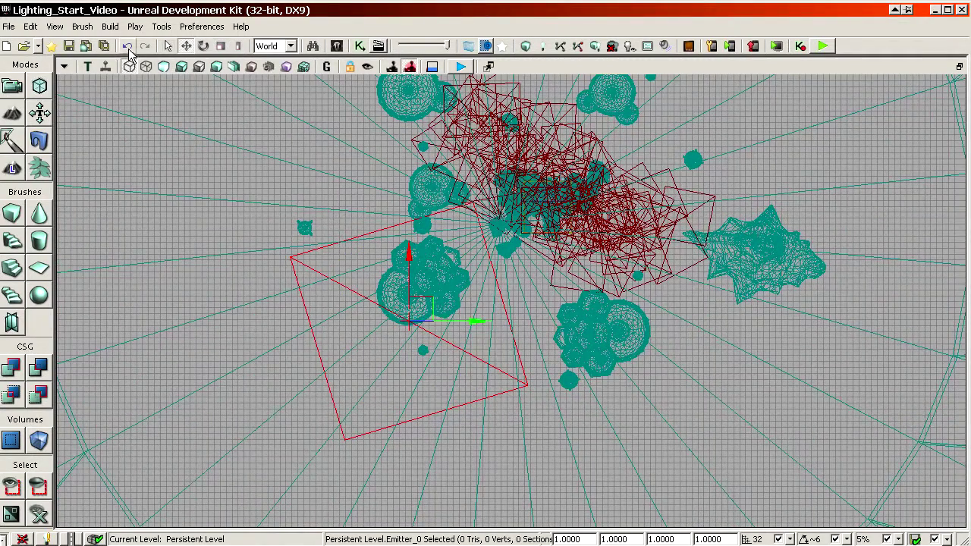
left_click(88, 67)
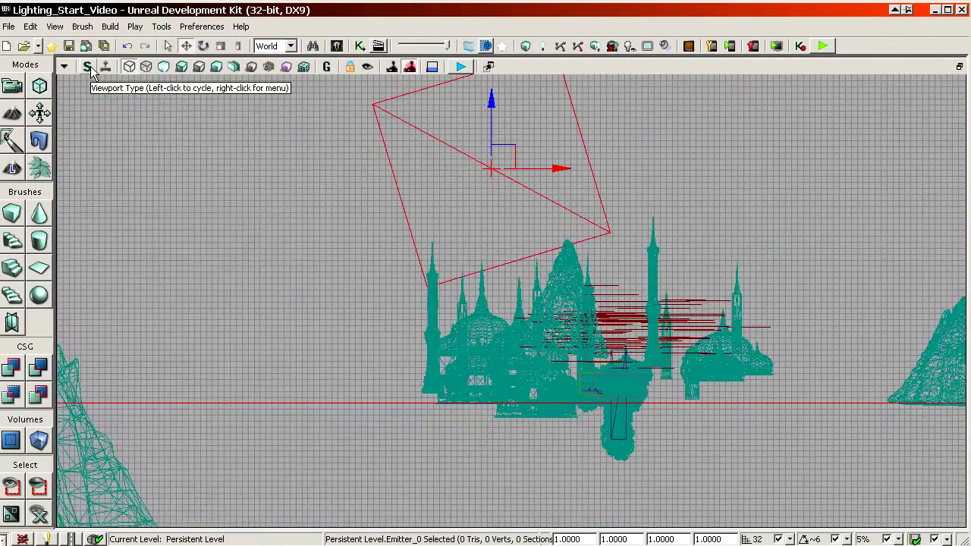
left_click(89, 67)
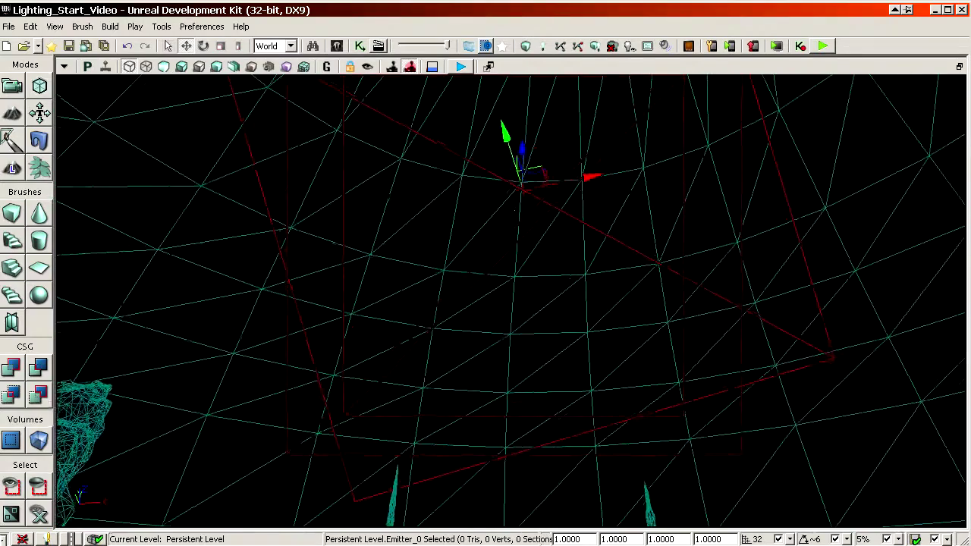
Select the lens flare source beside the sun emitter, locate its Sunflare asset in the Content Browser and open it for editing
right_click_drag(613, 298, 628, 193)
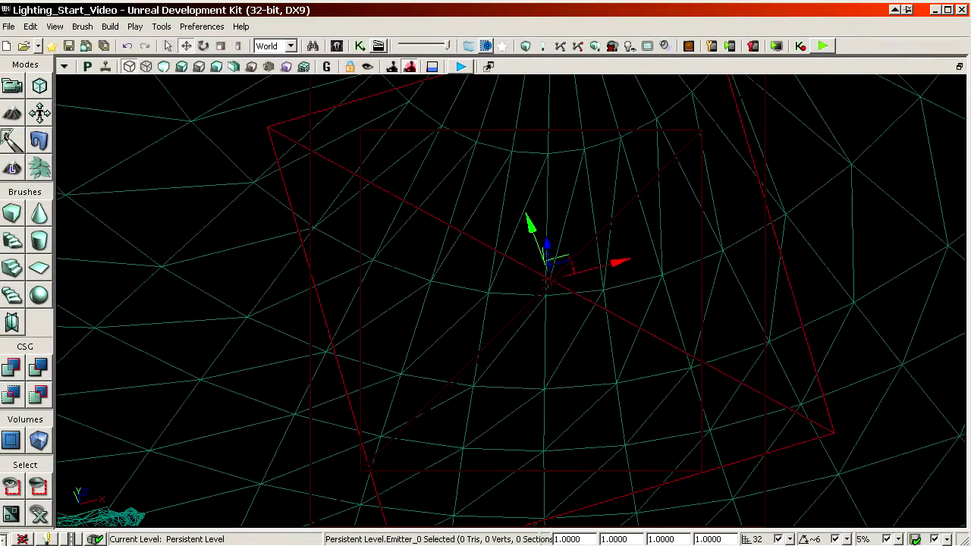
left_click(523, 307)
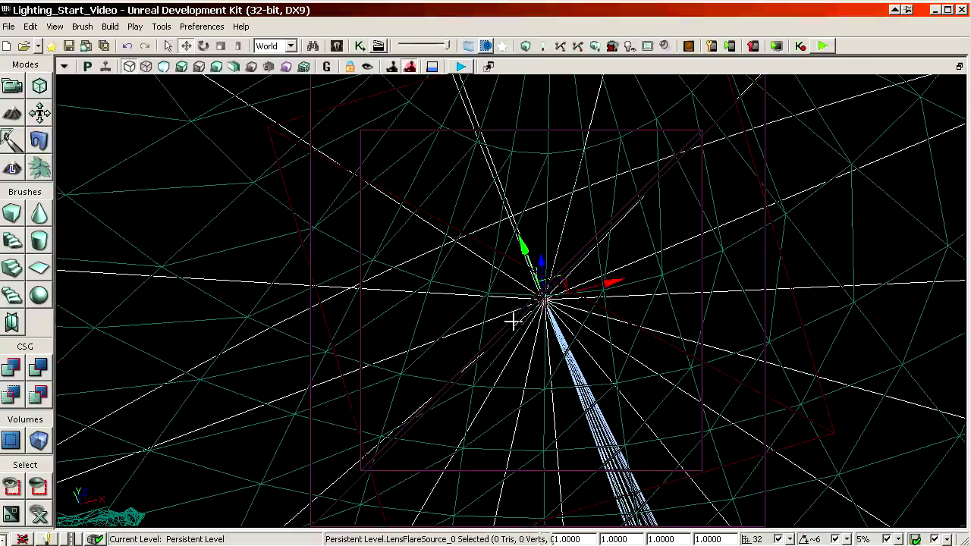
right_click_drag(514, 322, 507, 347)
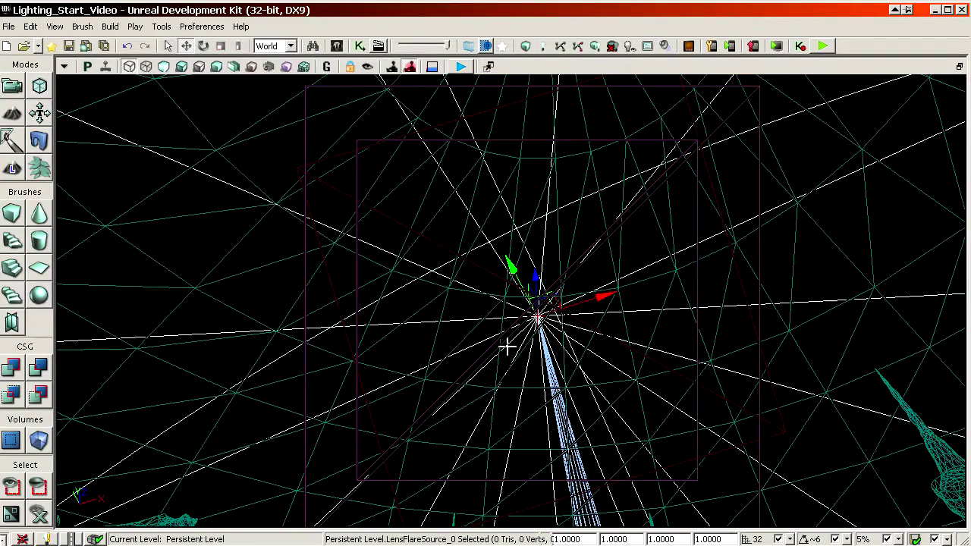
right_click(310, 143)
left_click(371, 150)
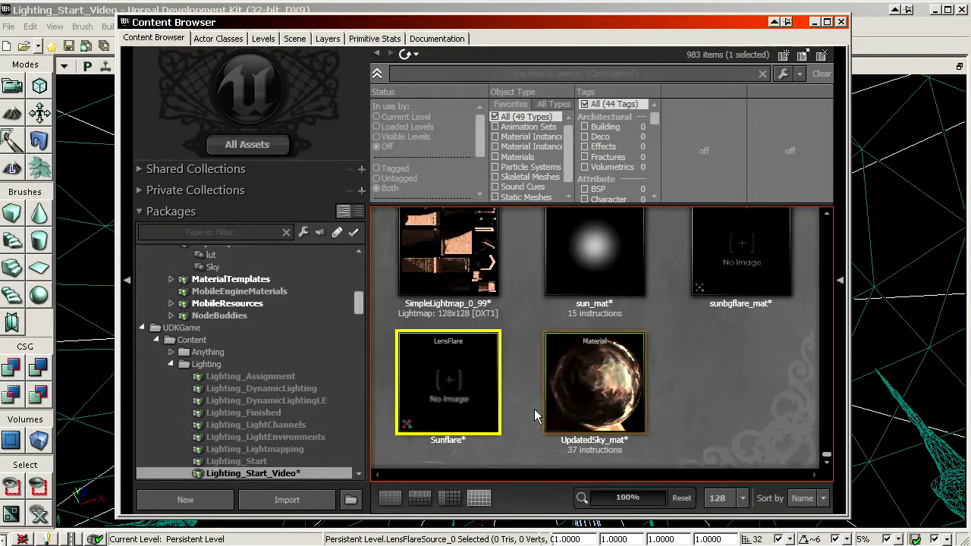
double_click(451, 356)
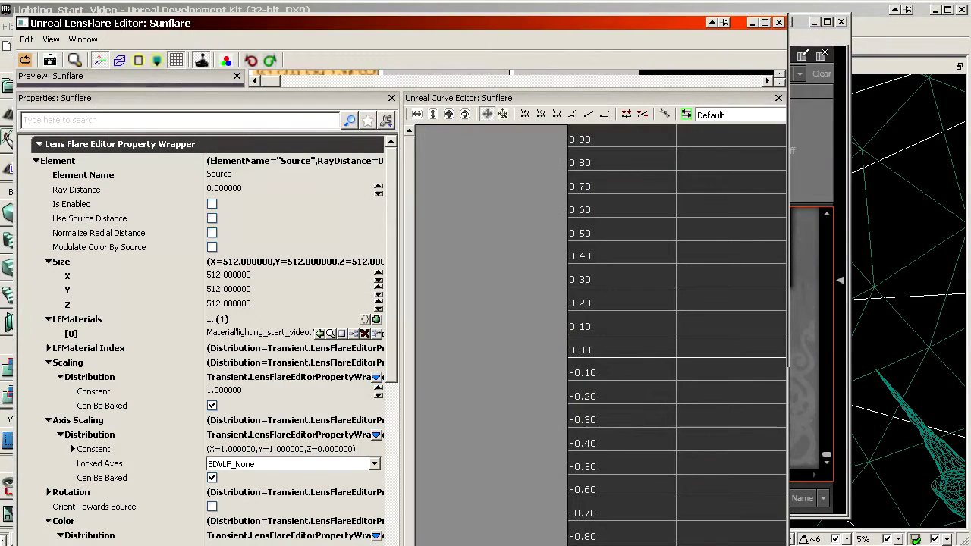
Resize and reposition the LensFlare Editor window so its preview, flare elements, properties and curve editor all fit on screen
left_click_drag(789, 545, 945, 515)
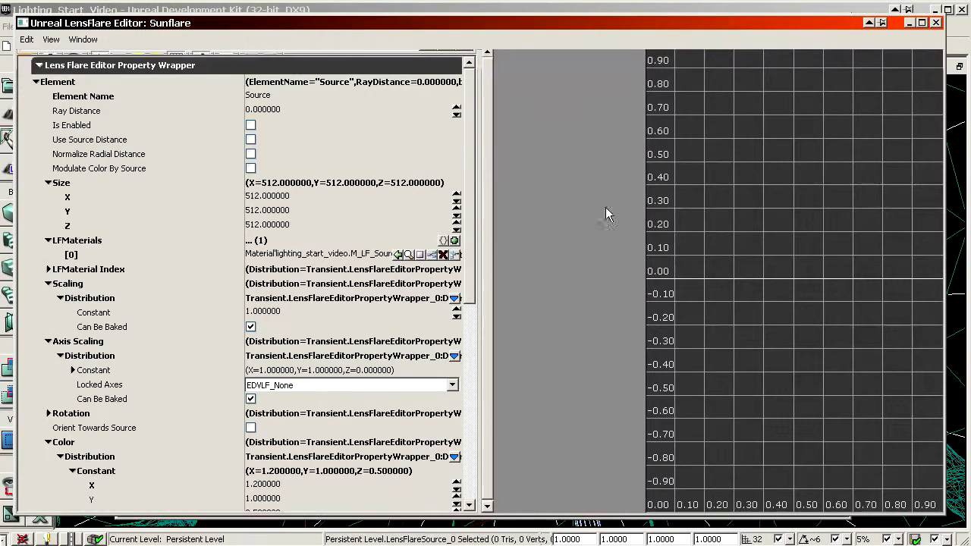
left_click_drag(457, 31, 110, 52)
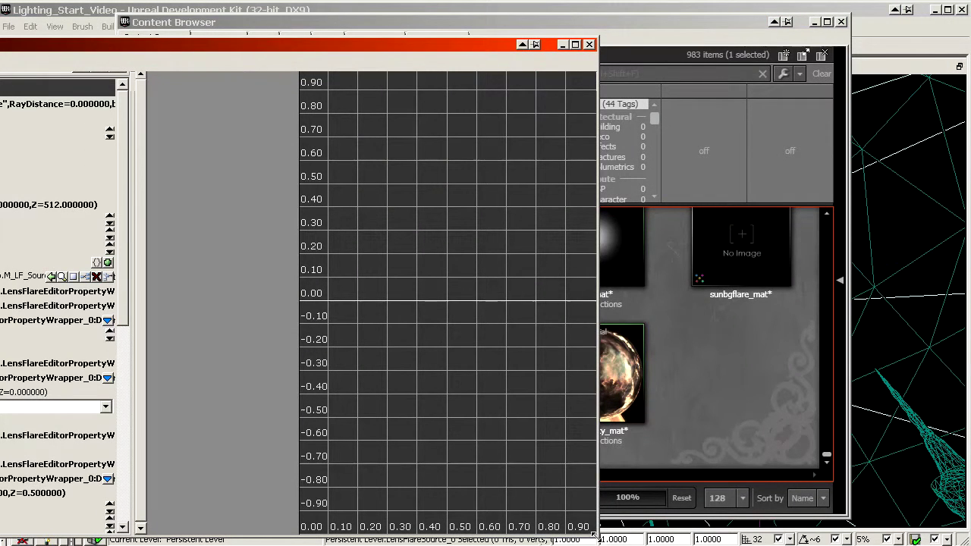
left_click_drag(597, 536, 831, 545)
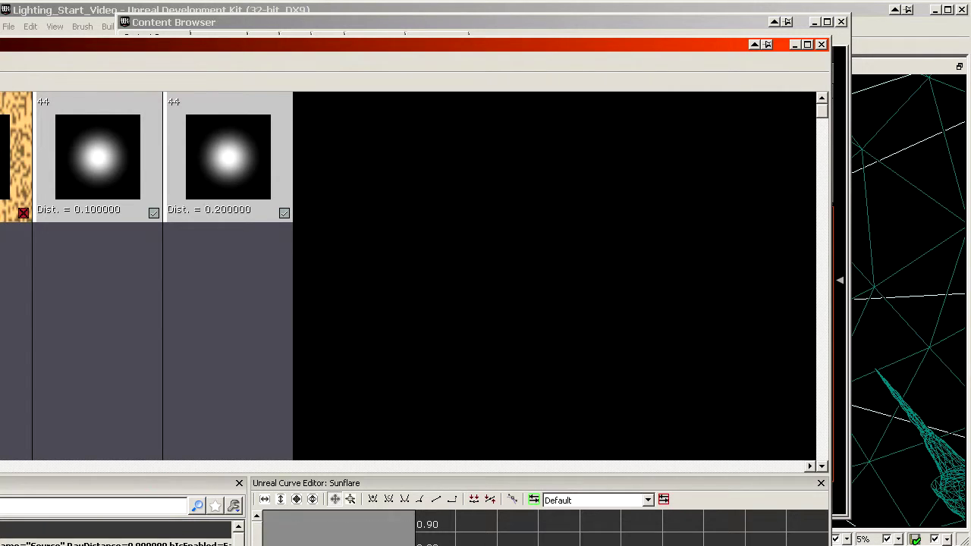
left_click_drag(164, 477, 163, 545)
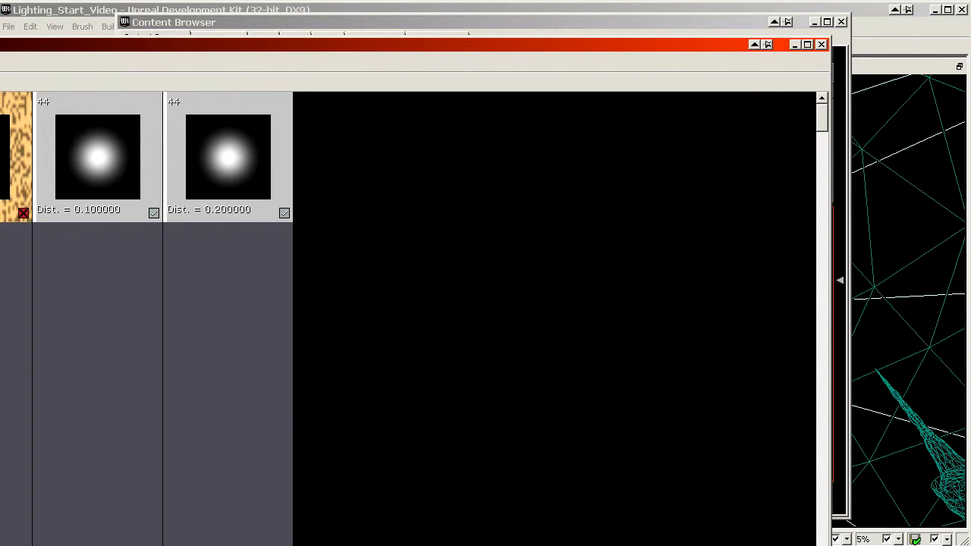
left_click_drag(832, 545, 308, 440)
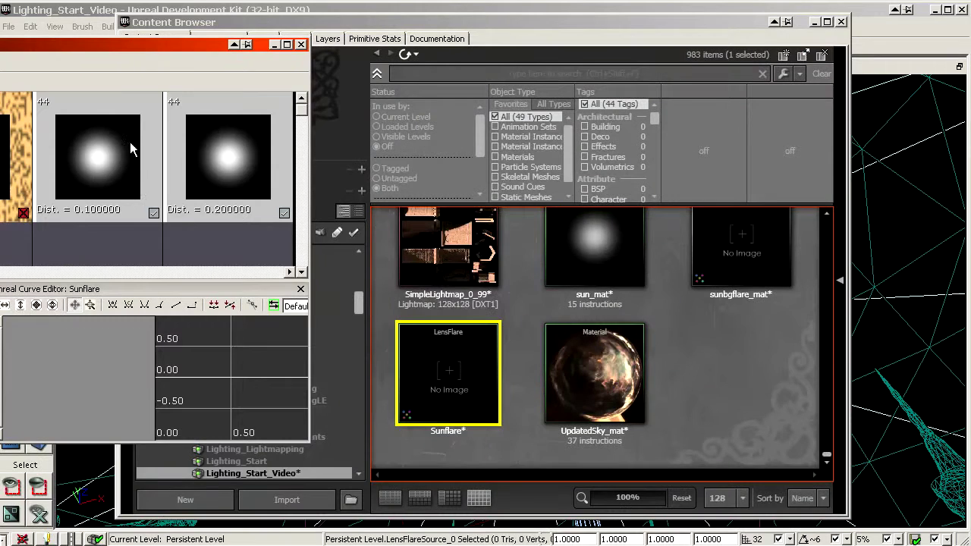
left_click_drag(106, 51, 458, 33)
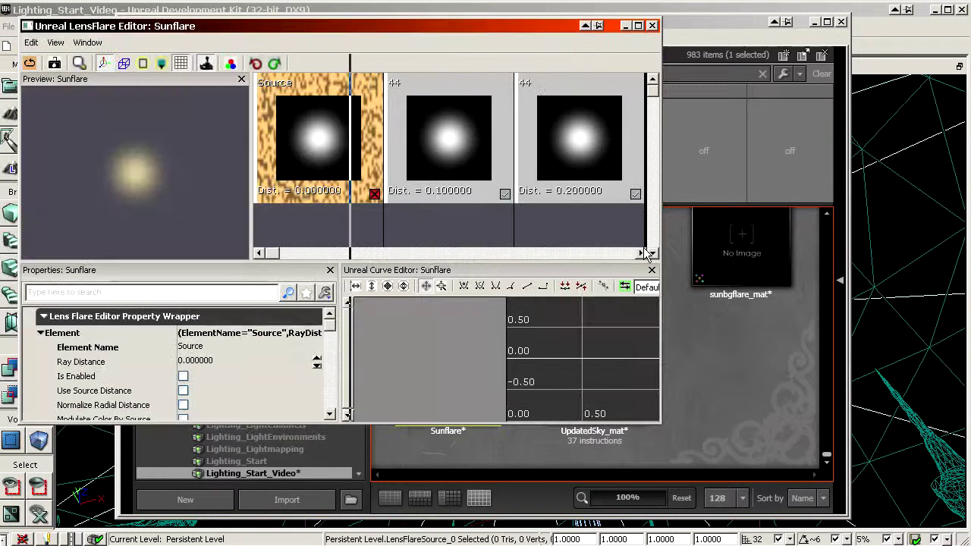
left_click_drag(662, 427, 940, 531)
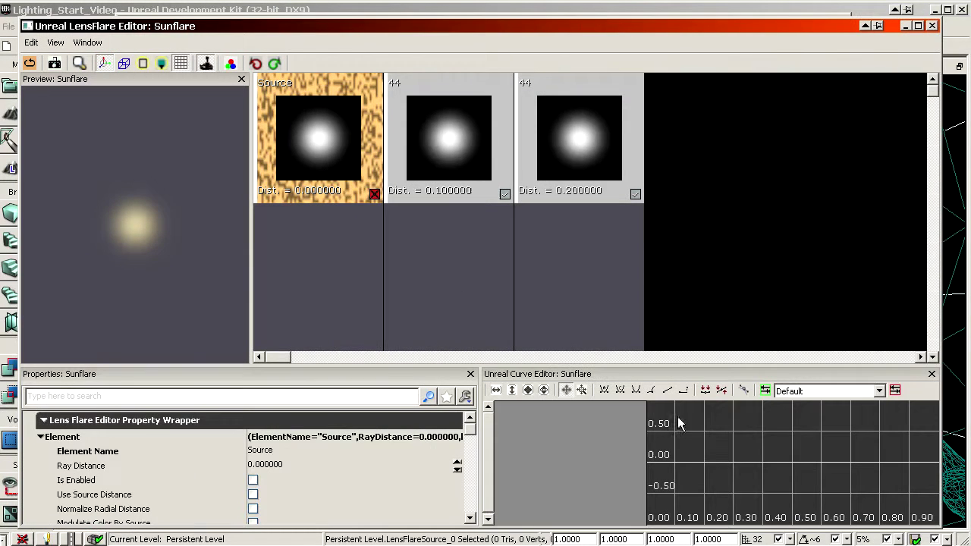
left_click_drag(385, 372, 390, 339)
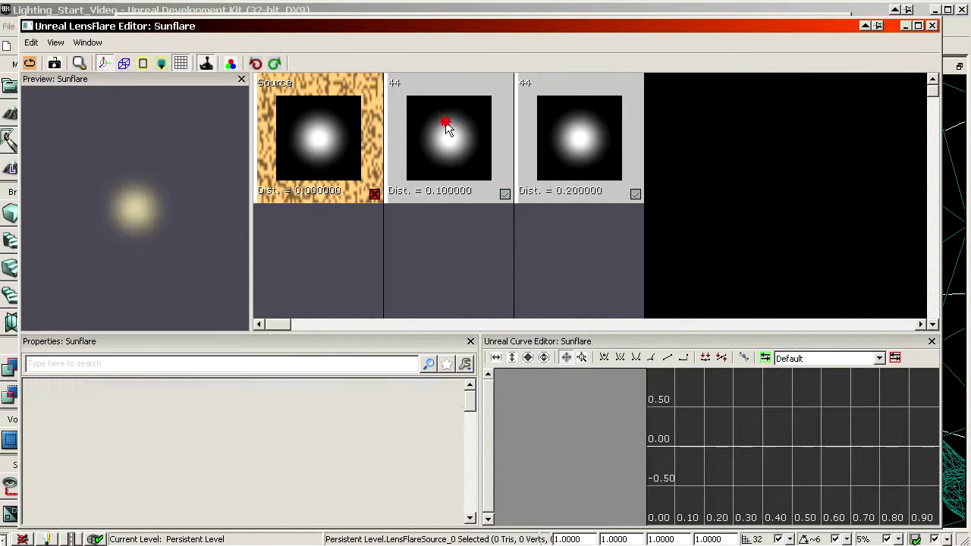
Compare the Source element with the two 44 flare elements, checking the Ray Distance of both 44 elements
left_click(446, 122)
left_click(589, 150)
left_click(450, 146)
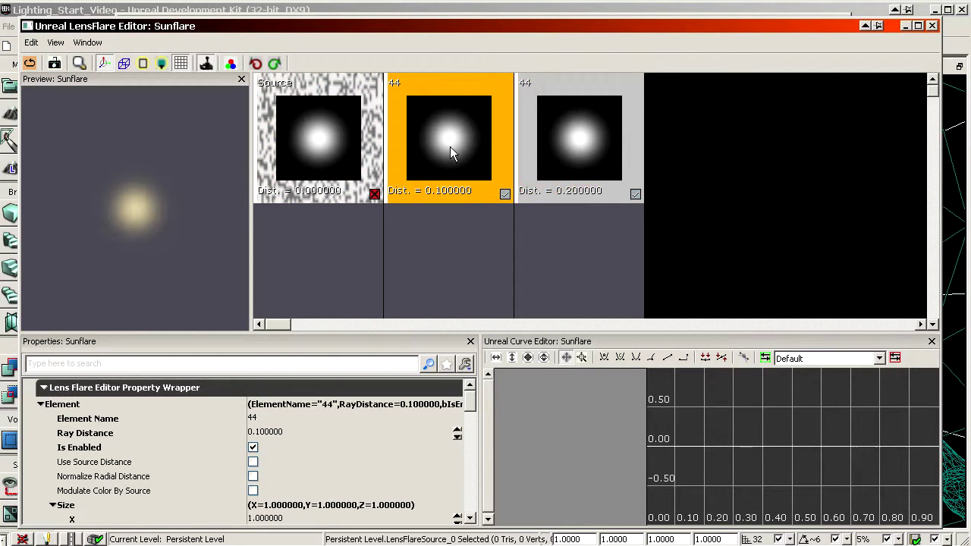
left_click(279, 164)
left_click(447, 135)
left_click(314, 130)
left_click(448, 129)
left_click(548, 126)
left_click(323, 144)
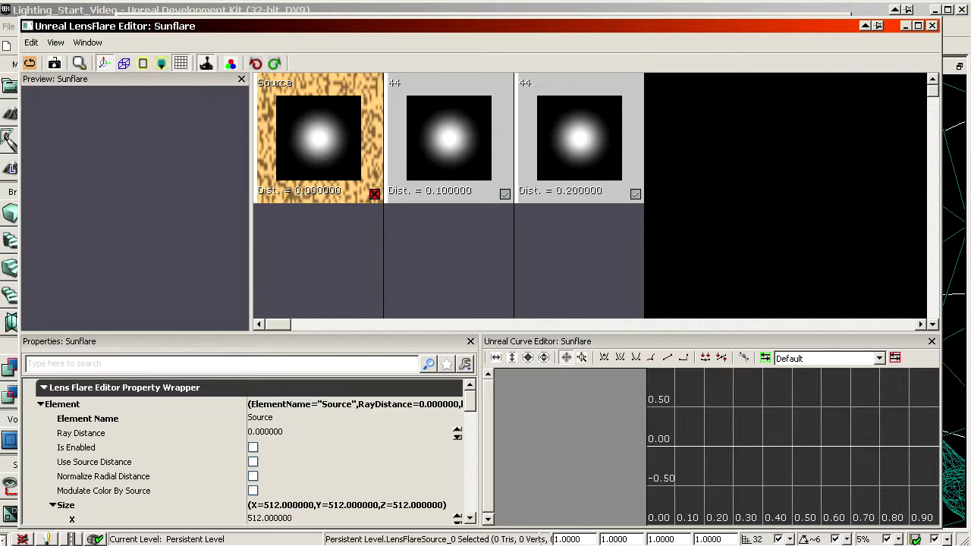
left_click(448, 163)
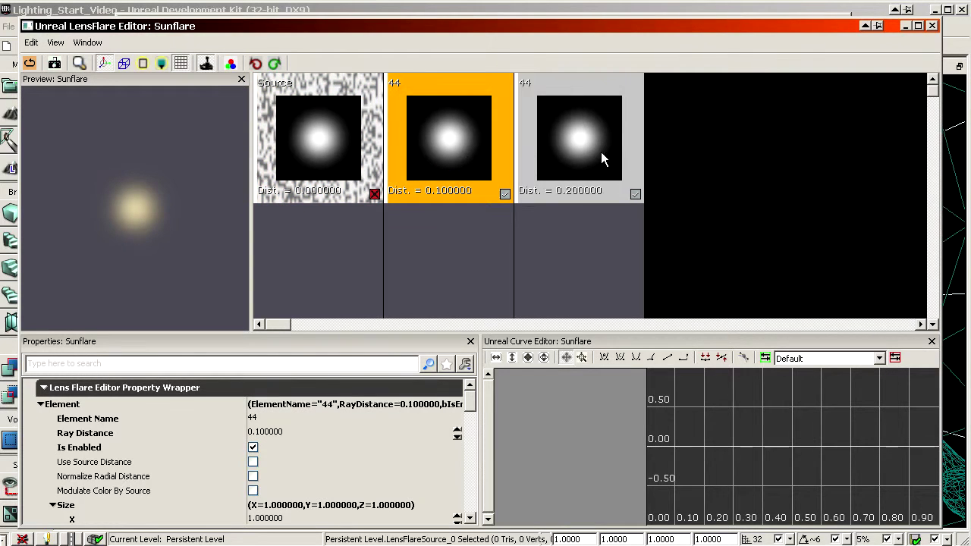
left_click(201, 438)
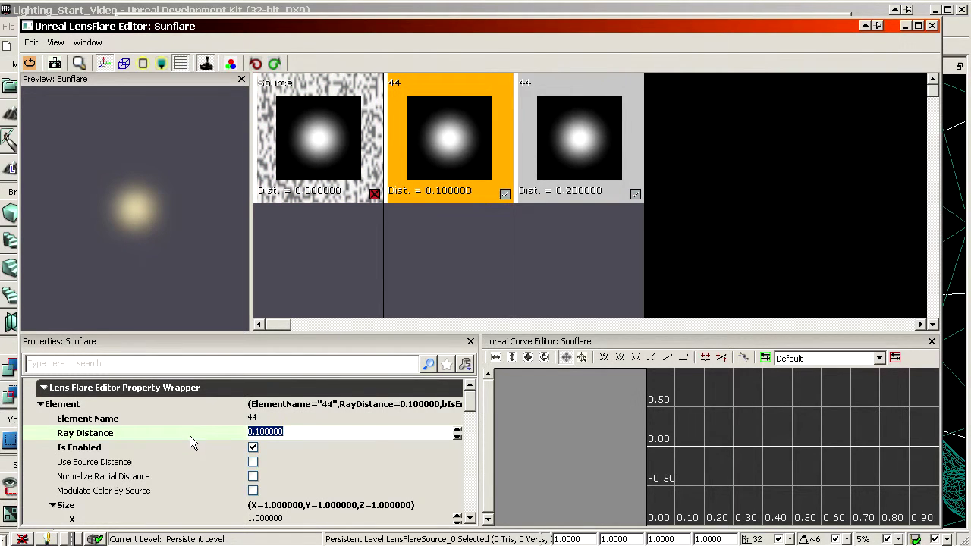
left_click(542, 209)
left_click(291, 432)
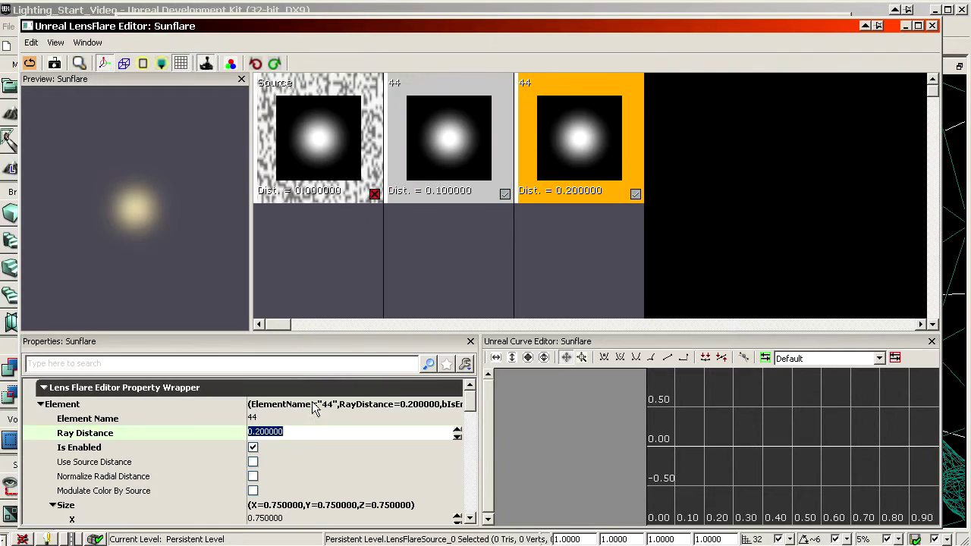
Clear the LensFlare Editor and Content Browser windows off the viewport, switch it to lit mode and face the sun
left_click_drag(357, 24, 970, 13)
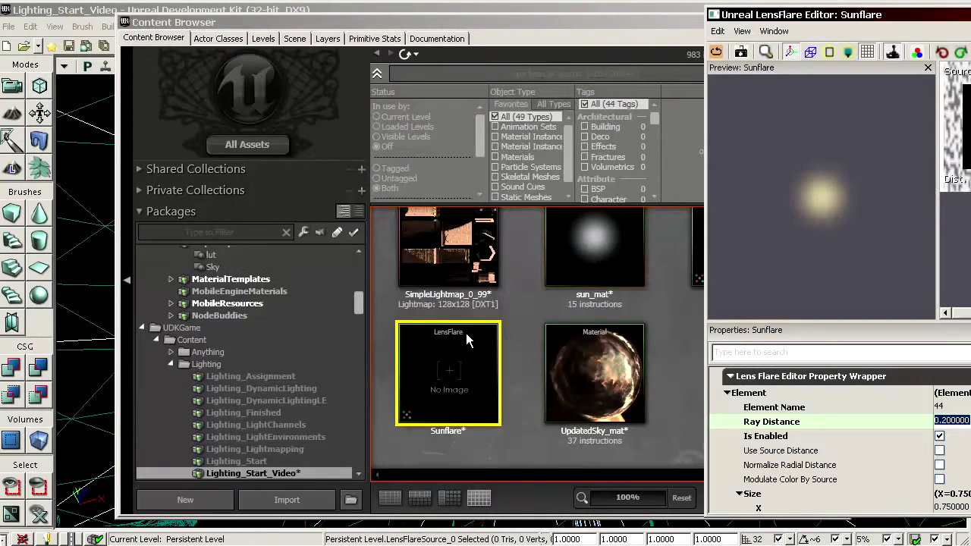
left_click_drag(384, 15, 0, 402)
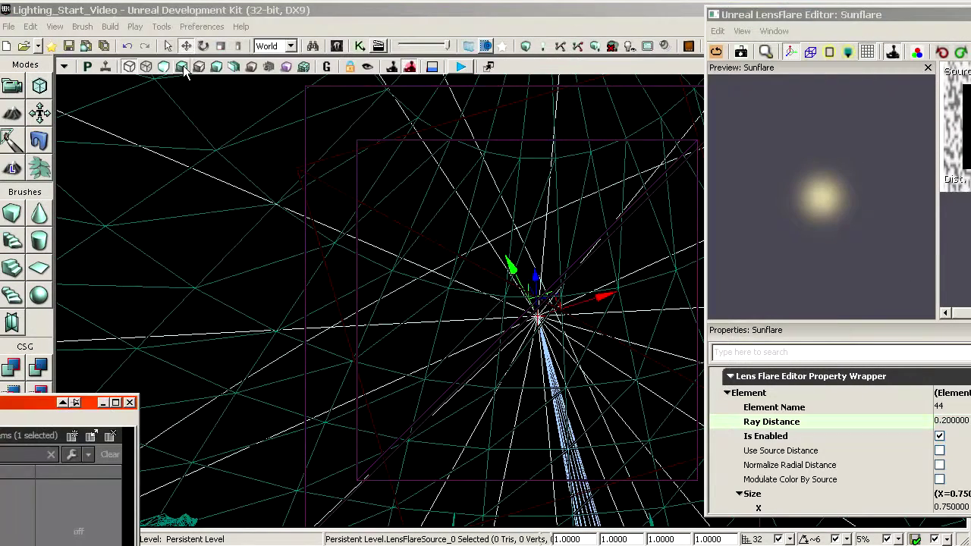
left_click(182, 66)
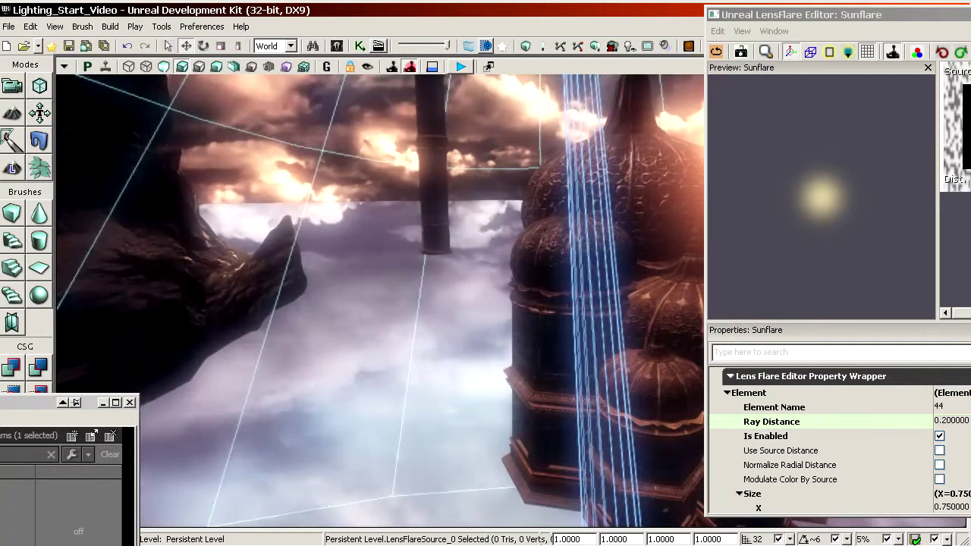
left_click(360, 369)
right_click_drag(374, 370, 364, 197)
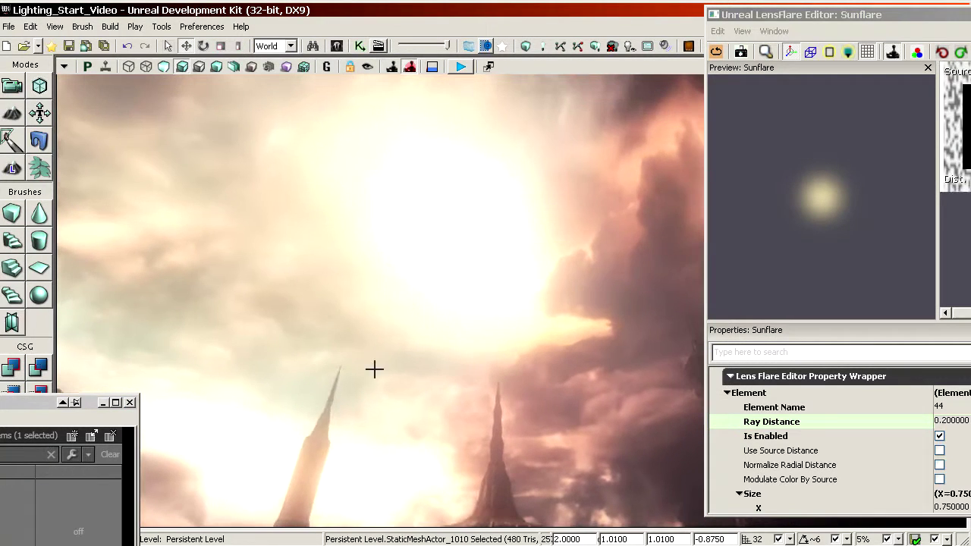
Set the last flare element's Ray Distance to 1 and look around the sun to check the flare
left_click_drag(831, 17, 696, 30)
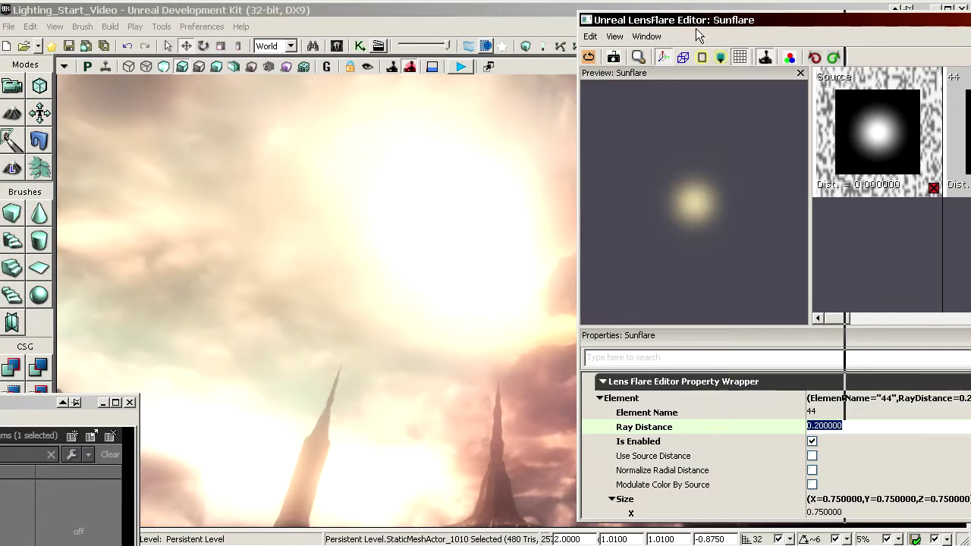
type("1")
key("Return")
right_click_drag(496, 374, 609, 164)
left_click_drag(727, 24, 970, 29)
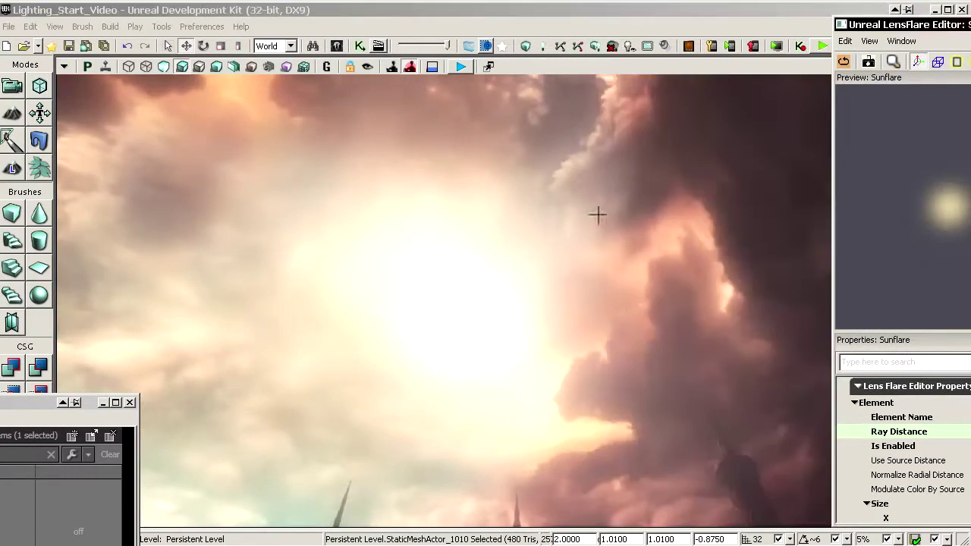
right_click_drag(598, 214, 681, 170)
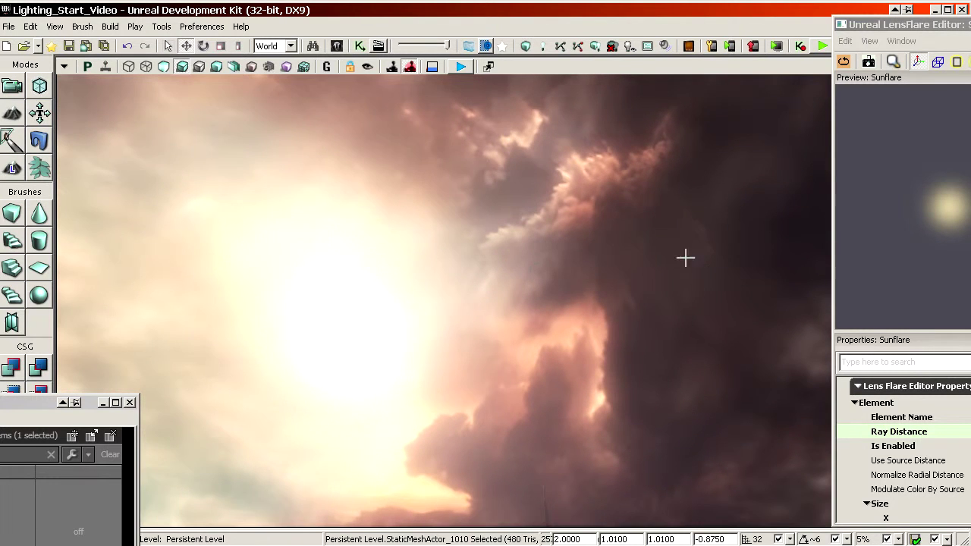
mouse_move(685, 258)
right_mouse_down()
mouse_move(716, 273)
mouse_move(670, 261)
right_mouse_up()
Bring the LensFlare Editor back into view and open the selected flare element's Alpha Constant for editing
left_click_drag(944, 20, 538, 22)
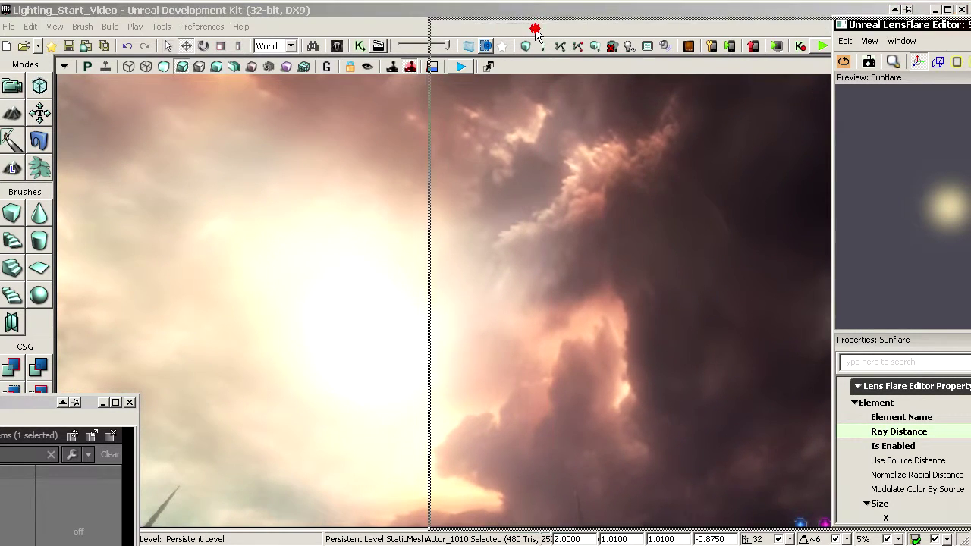
scroll(580, 455, "down", 5)
scroll(585, 456, "down", 5)
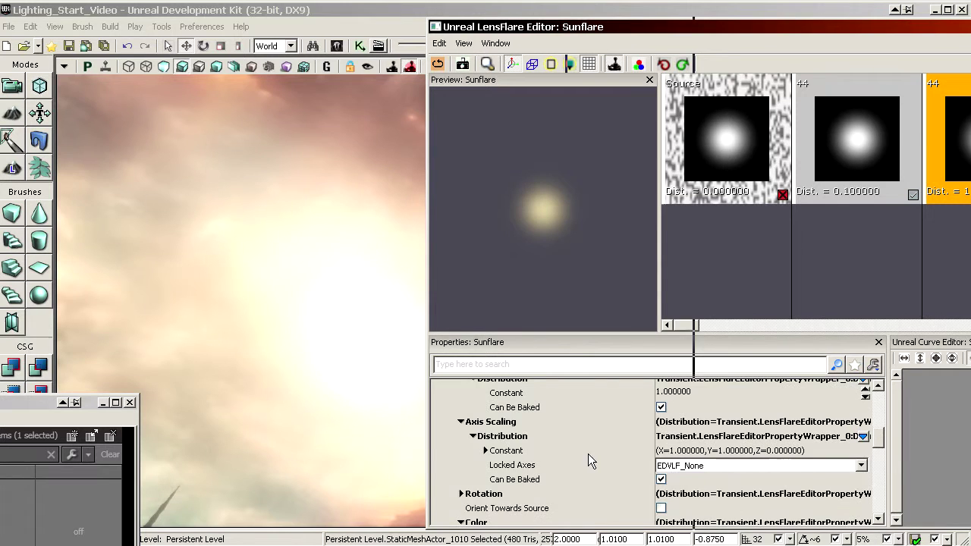
scroll(580, 468, "down", 3)
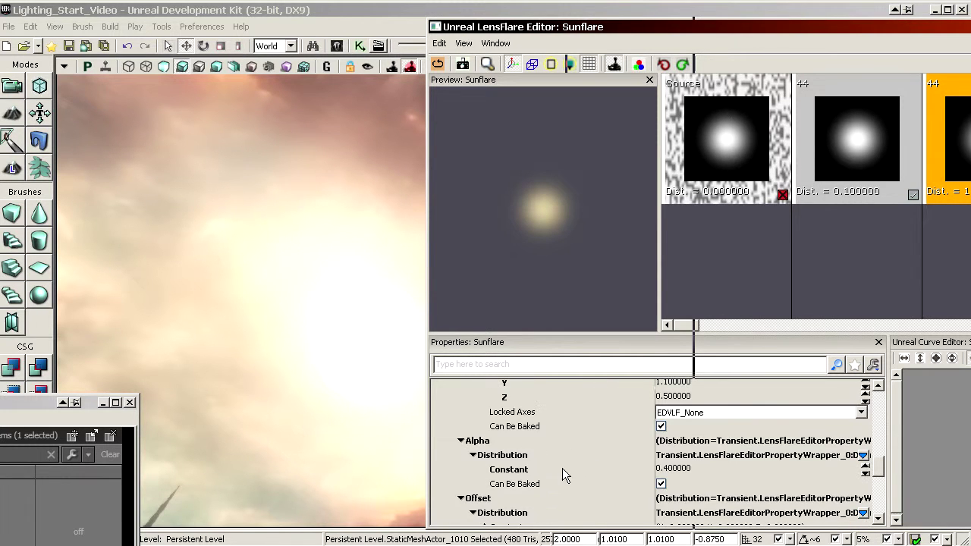
left_click(552, 471)
Turn on realtime rendering and game view in the level viewport and check the flare against the dark clouds beside the sun
left_click_drag(609, 24, 970, 32)
mouse_move(536, 292)
right_mouse_down()
mouse_move(561, 314)
mouse_move(546, 294)
right_mouse_up()
left_click(106, 67)
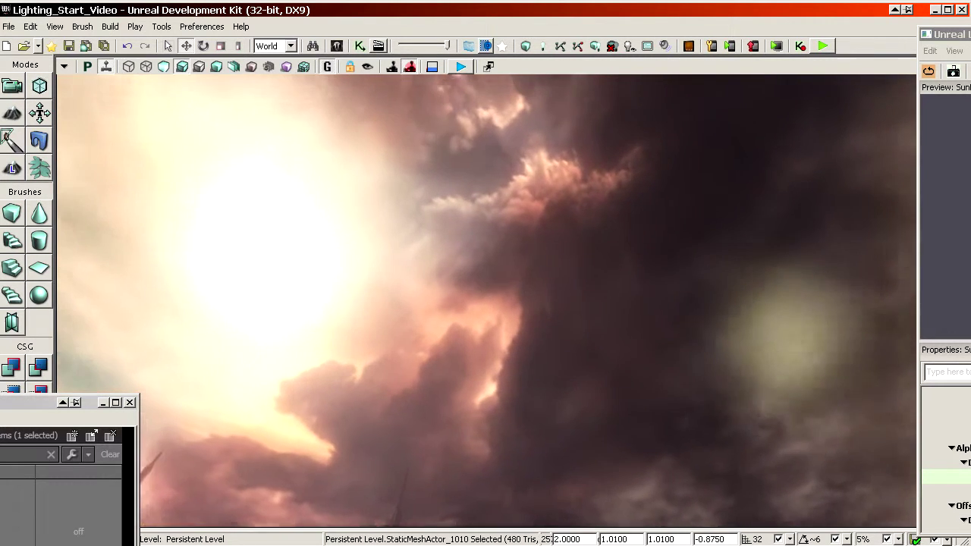
right_click_drag(486, 300, 457, 282)
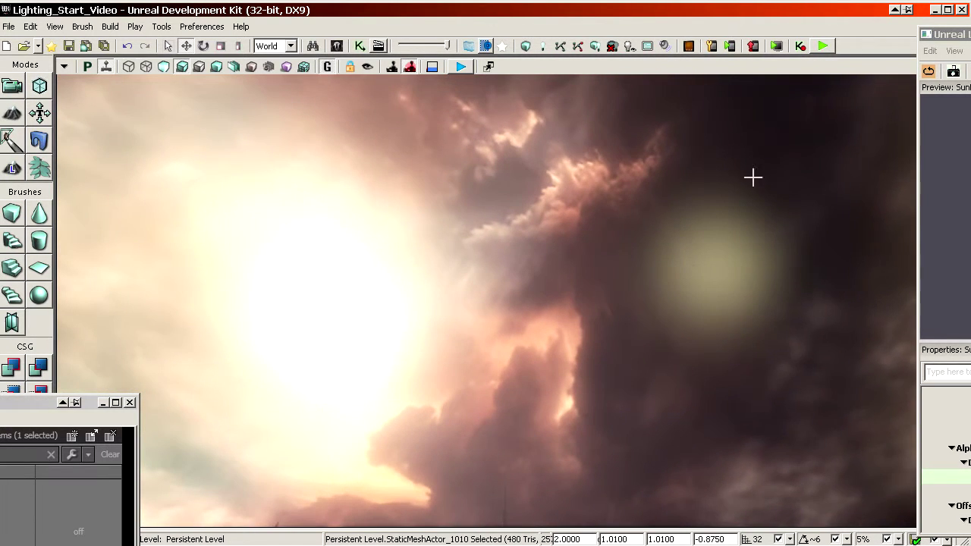
Bring the LensFlare Editor over the viewport and set flare element 44's Ray Distance to 0.25
left_click_drag(958, 34, 564, 25)
right_click_drag(380, 296, 400, 307)
left_click(706, 409)
scroll(687, 413, "up", 10)
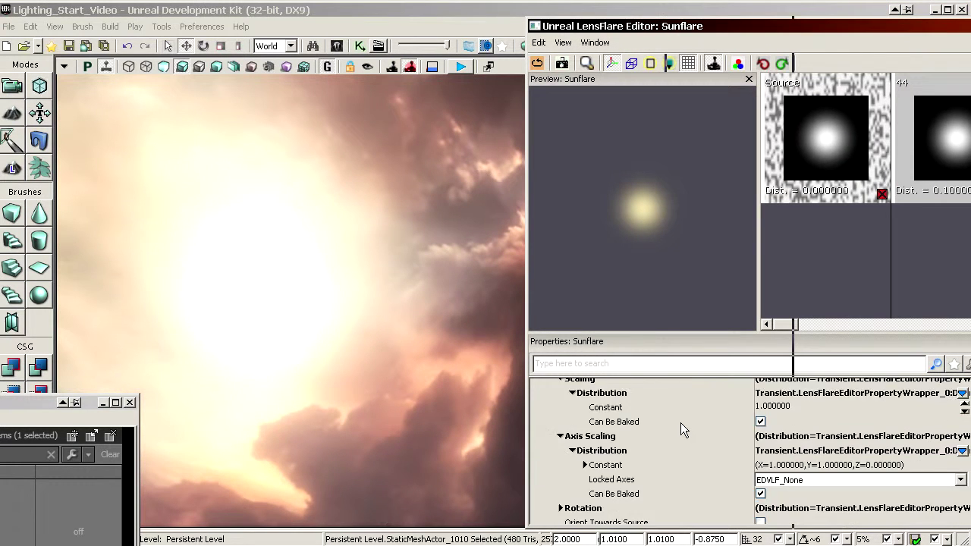
left_click(689, 431)
type("0.25")
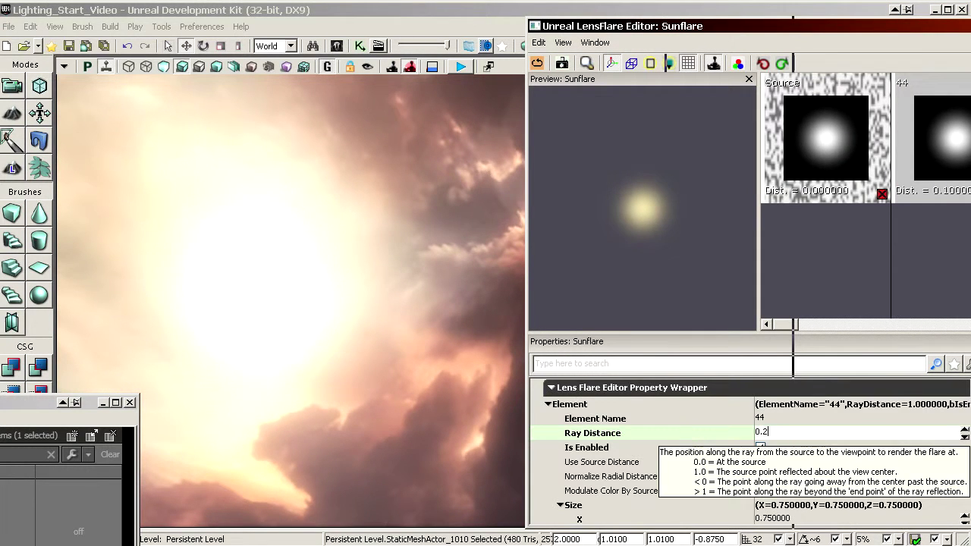
key("Return")
Clear the LensFlare Editor off the viewport and examine the sun's flare from different angles around the domes and arches
right_click_drag(456, 308, 363, 284)
left_click_drag(622, 25, 970, 34)
right_click_drag(475, 277, 459, 409)
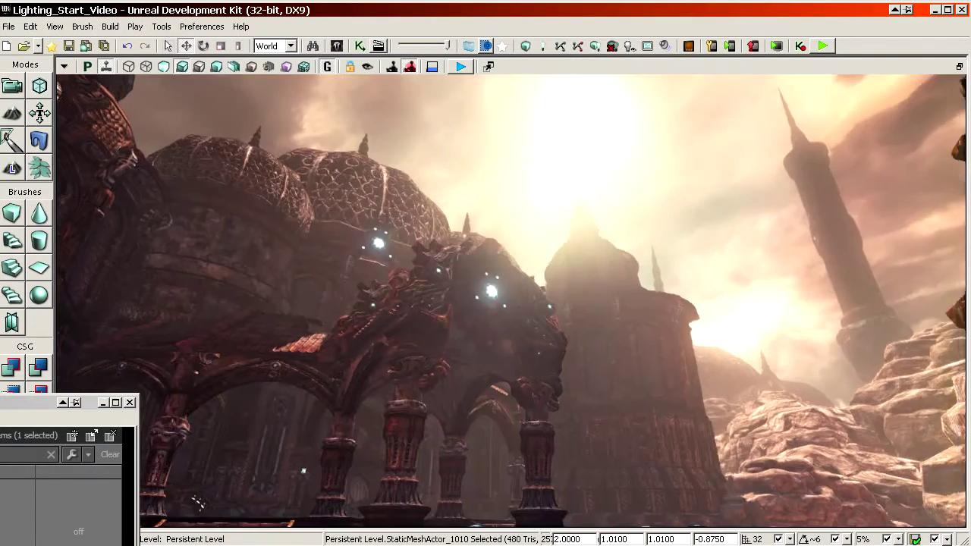
mouse_move(486, 319)
right_mouse_down()
mouse_move(494, 288)
mouse_move(469, 309)
right_mouse_up()
middle_click_drag(469, 309, 478, 291)
right_click_drag(486, 336, 524, 316)
middle_click_drag(524, 316, 581, 197)
middle_click_drag(380, 198, 381, 167)
right_click_drag(380, 167, 381, 198)
middle_click_drag(381, 198, 381, 209)
Turn off game view, then select the sun's lens flare source in wireframe mode and hide it, viewing the sun in lit mode
left_click(129, 66)
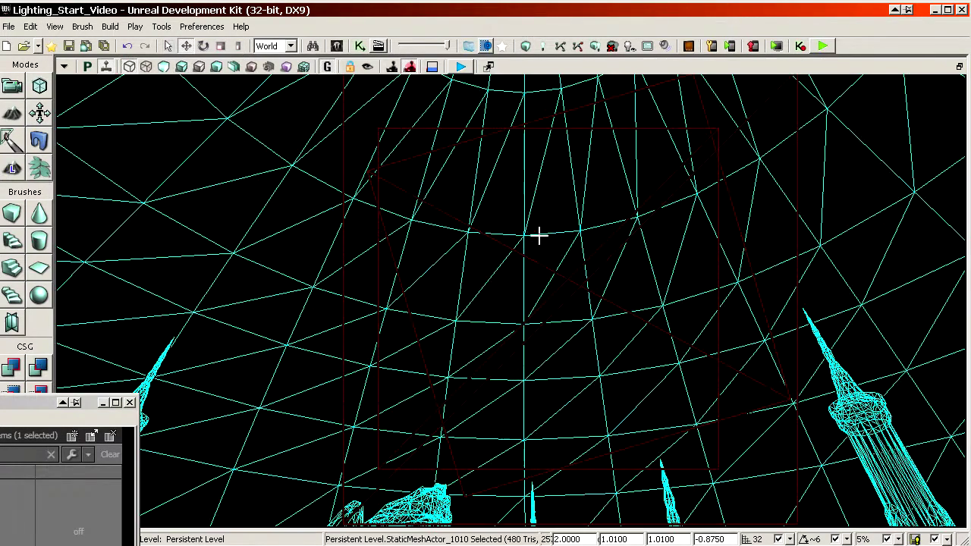
right_click_drag(400, 161, 400, 154)
key("g")
middle_click_drag(400, 154, 401, 208)
left_click(182, 67)
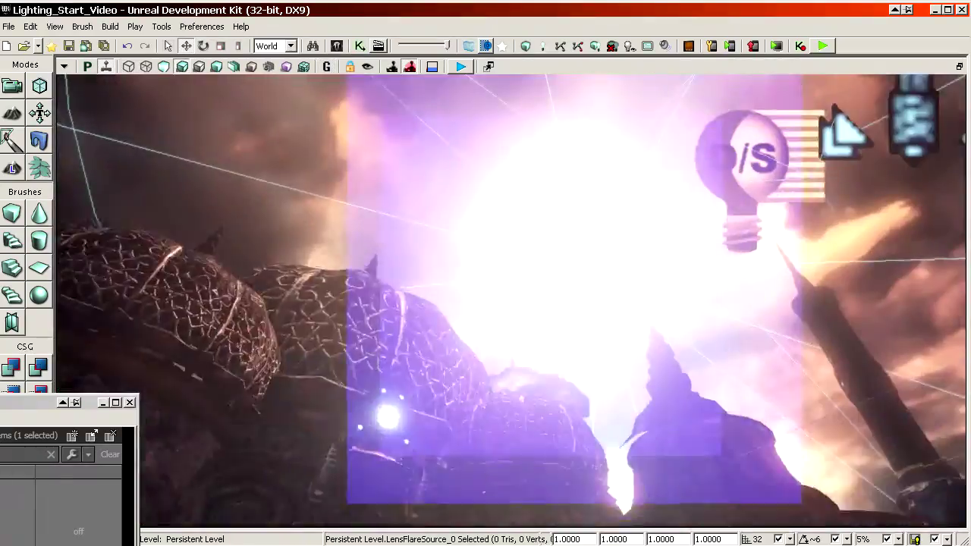
left_click_drag(16, 401, 0, 414)
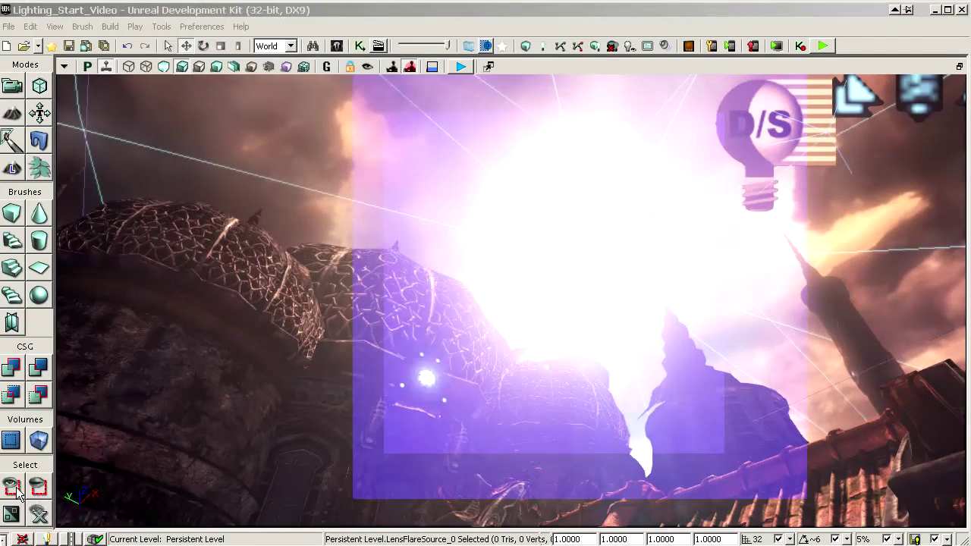
left_click(39, 490)
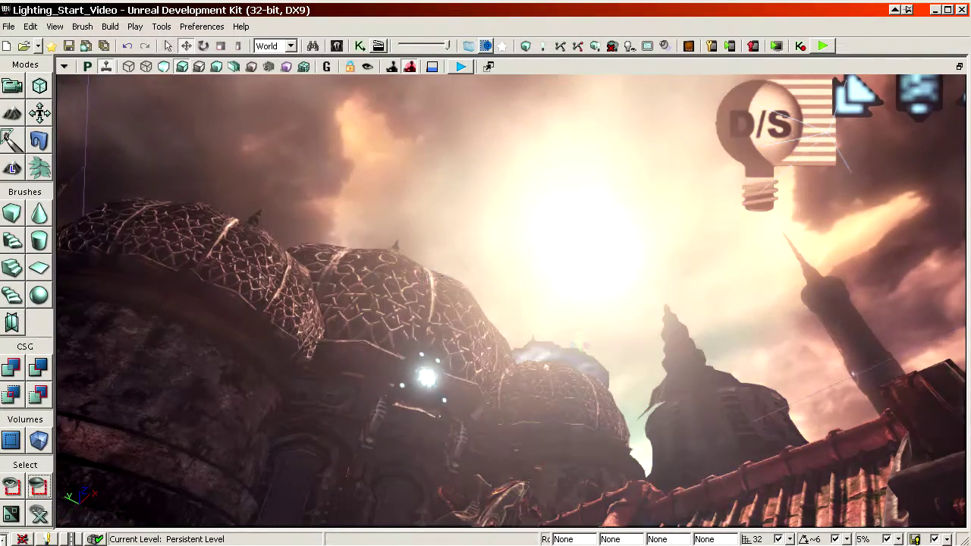
mouse_move(510, 300)
right_mouse_down()
mouse_move(518, 402)
mouse_move(510, 293)
right_mouse_up()
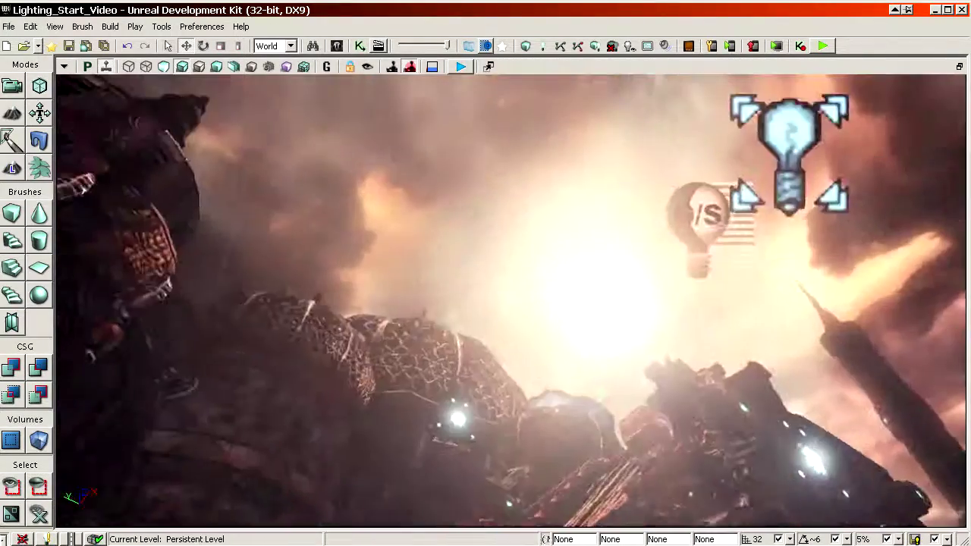
mouse_move(553, 342)
right_mouse_down()
mouse_move(553, 319)
mouse_move(553, 342)
right_mouse_up()
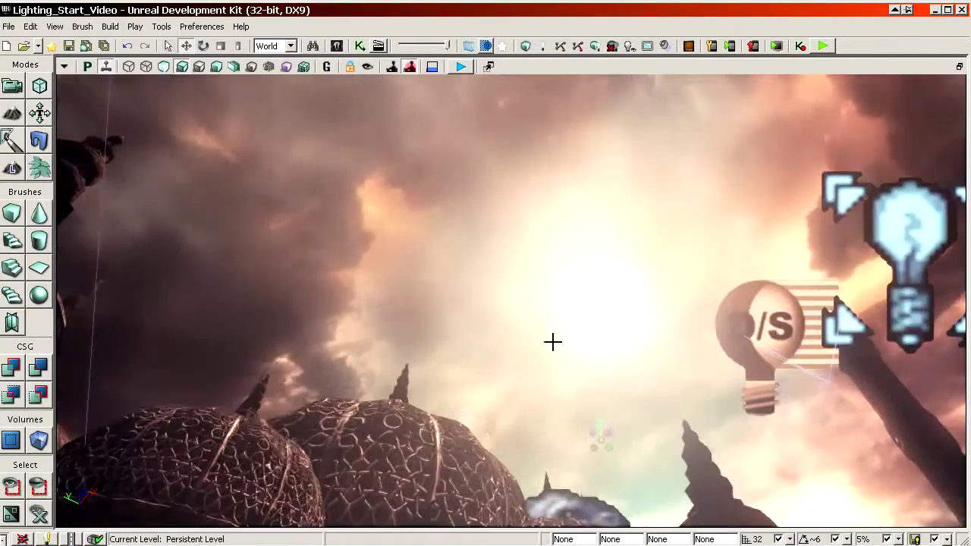
Hide the sun's emitter to compare the sky in lit mode without it, then unhide all actors
left_click(129, 67)
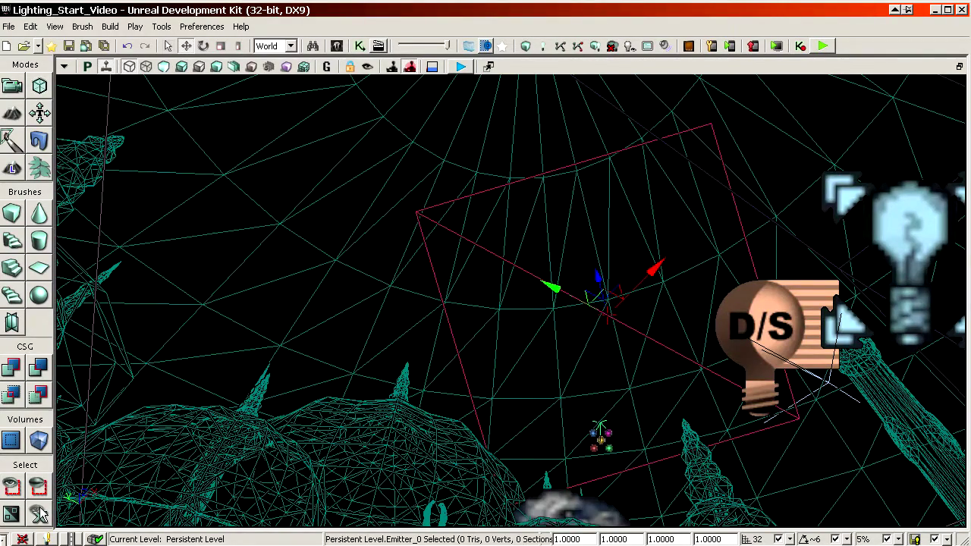
middle_click_drag(329, 406, 355, 328)
left_click(182, 67)
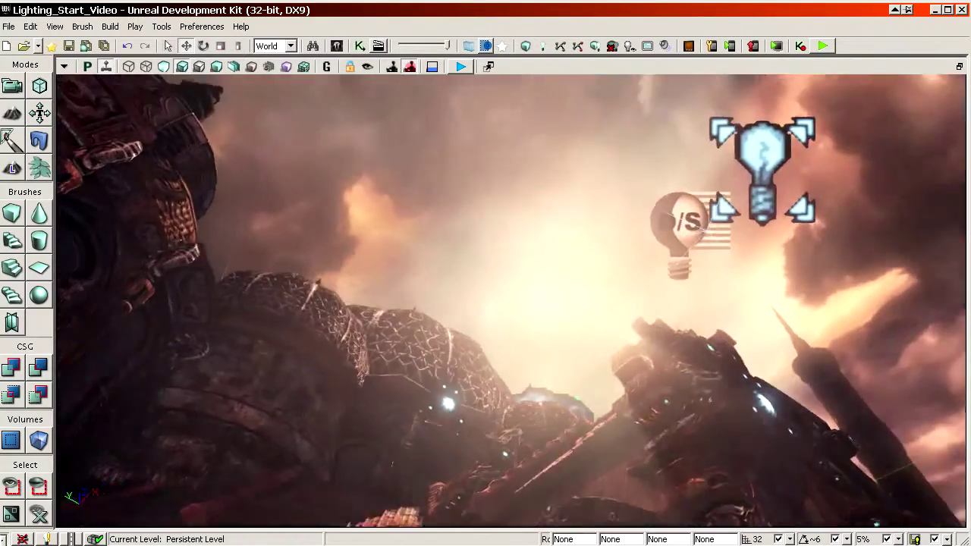
right_click_drag(486, 304, 504, 242)
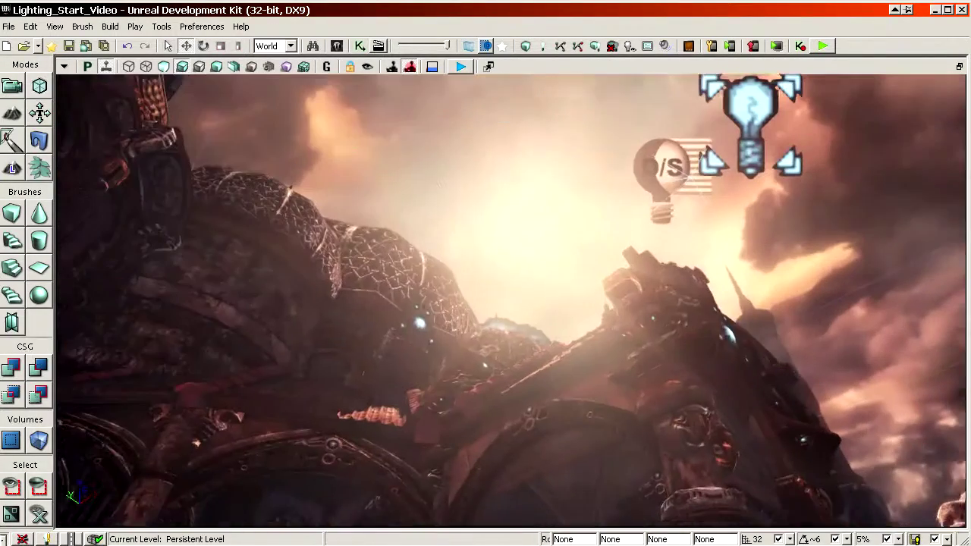
right_click_drag(66, 522, 64, 519)
left_click(41, 518)
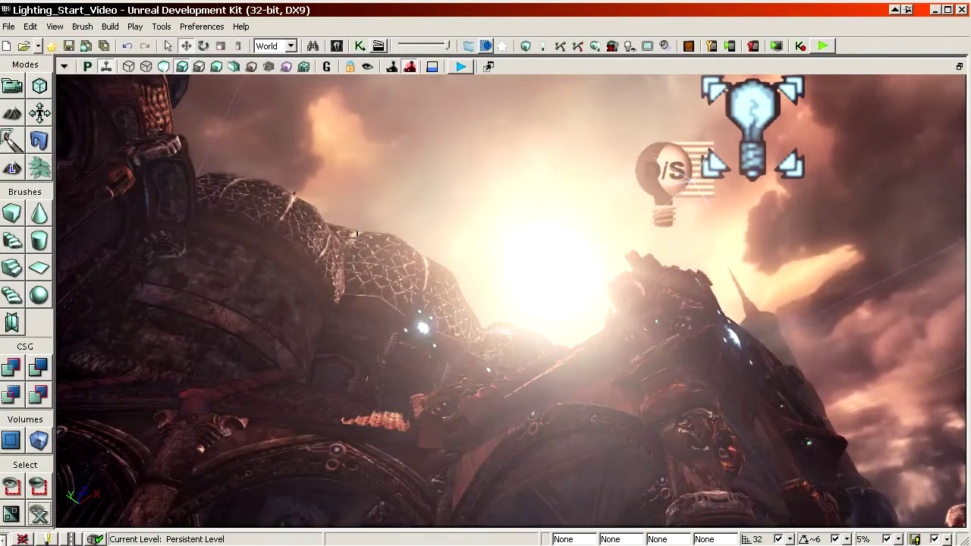
Hide only the sun's lens flare source again and look at the sun emitter in lit mode
left_click(144, 67)
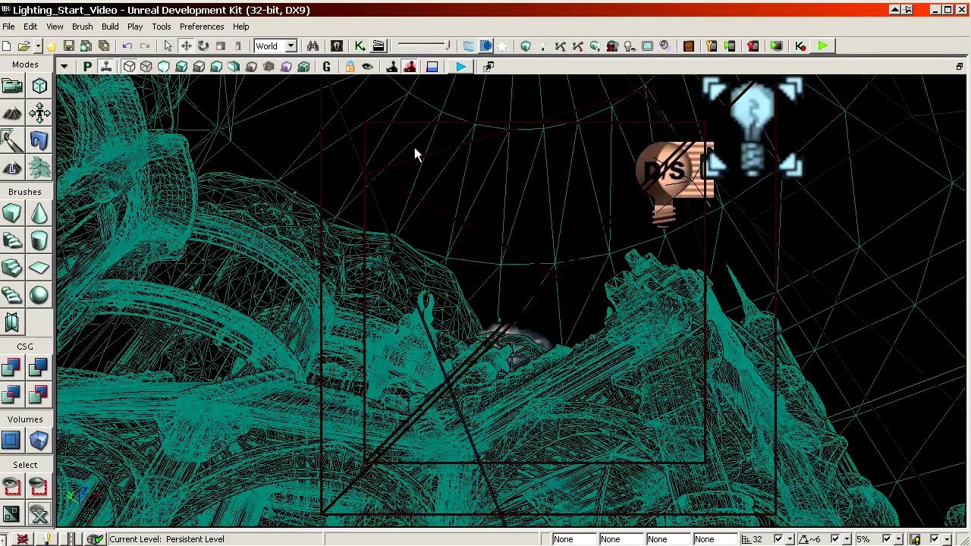
left_click(319, 173)
left_click(40, 487)
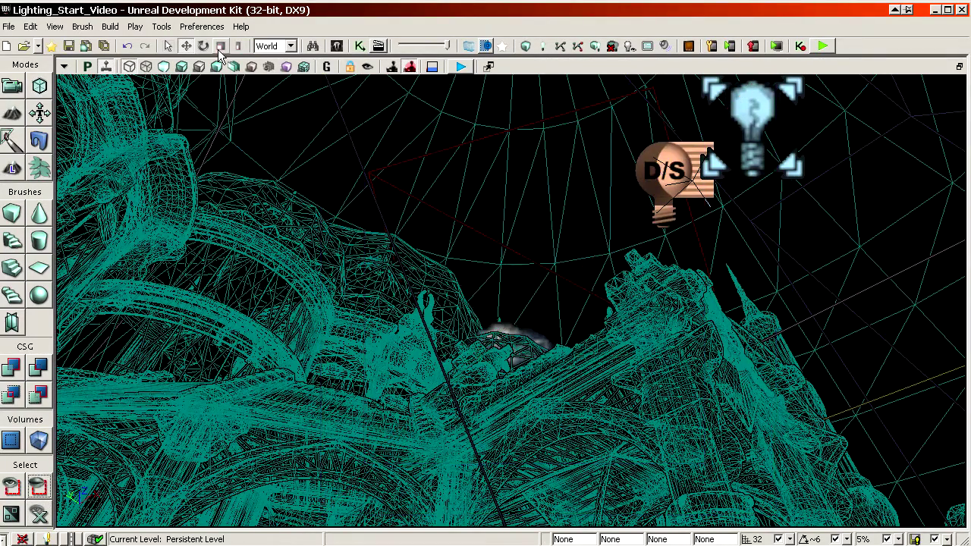
left_click(182, 68)
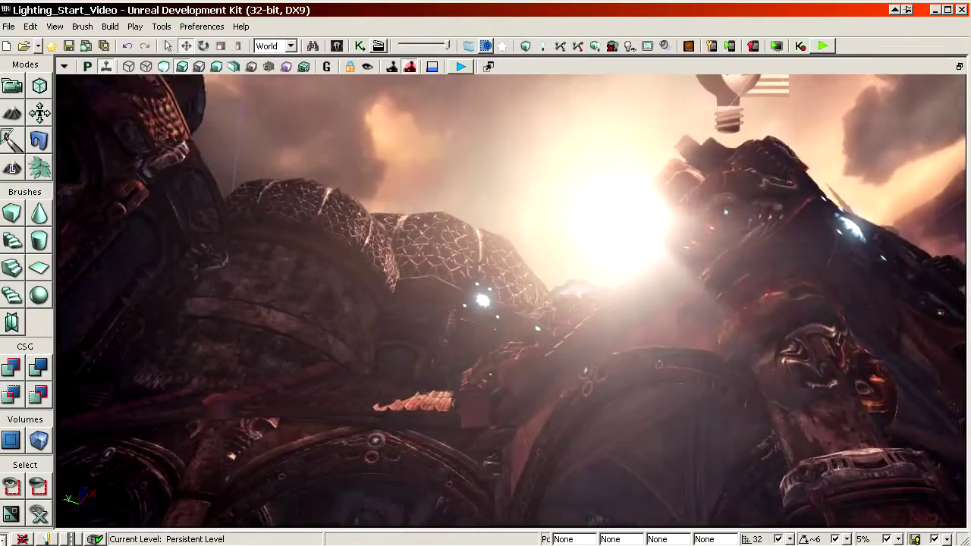
right_click_drag(511, 300, 646, 169)
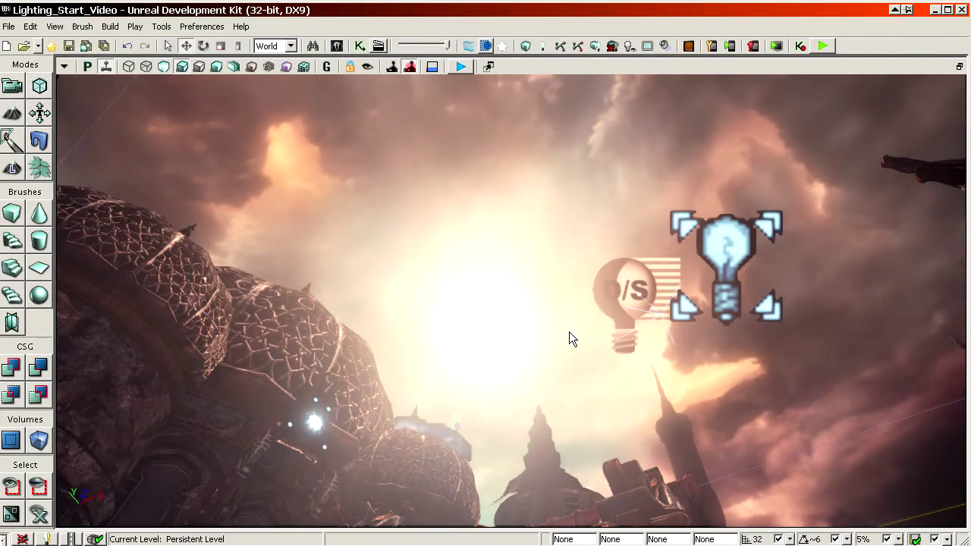
Select the sun emitter in wireframe mode, find it in the Content Browser and open its sunbgflare_mat particle system
left_click(129, 66)
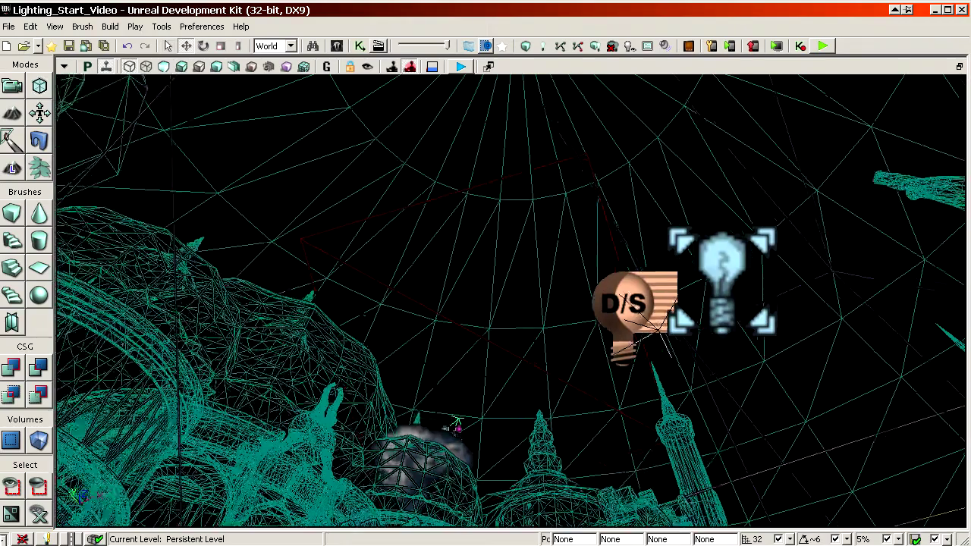
right_click_drag(332, 385, 332, 386)
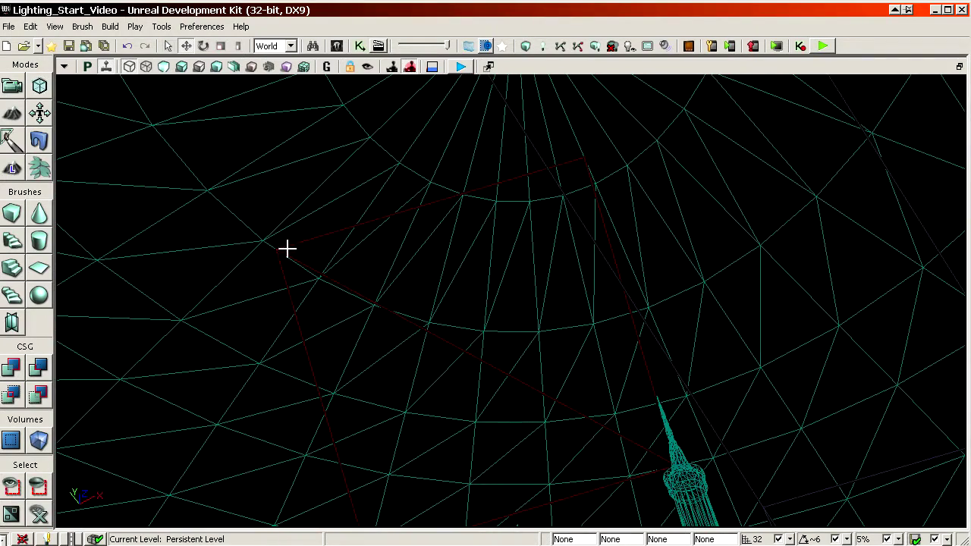
left_click(568, 161)
right_click_drag(399, 160, 400, 190)
right_click(431, 161)
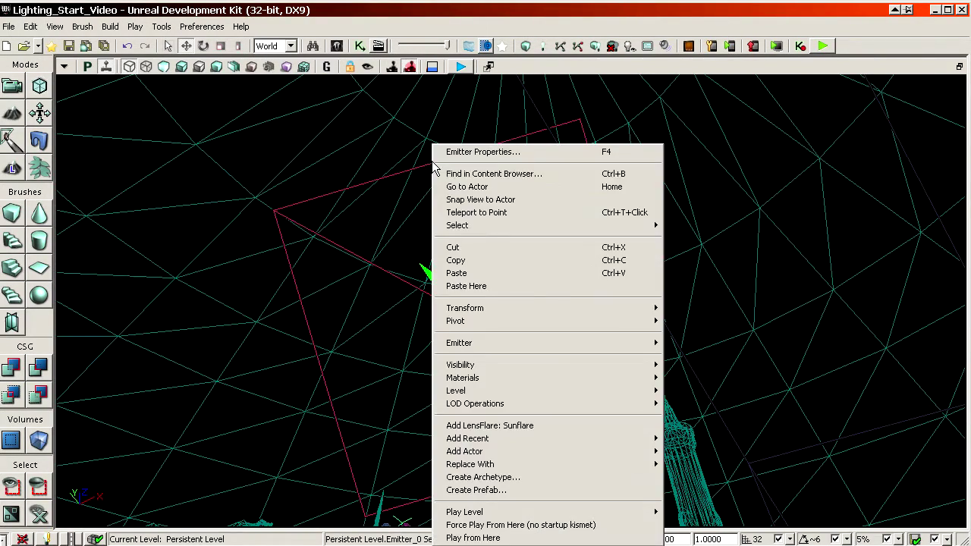
left_click(471, 174)
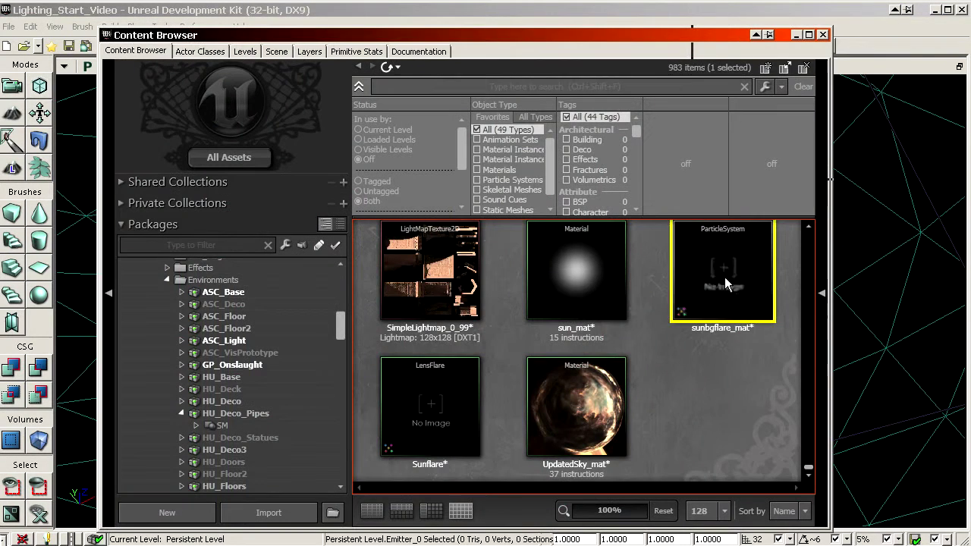
double_click(728, 274)
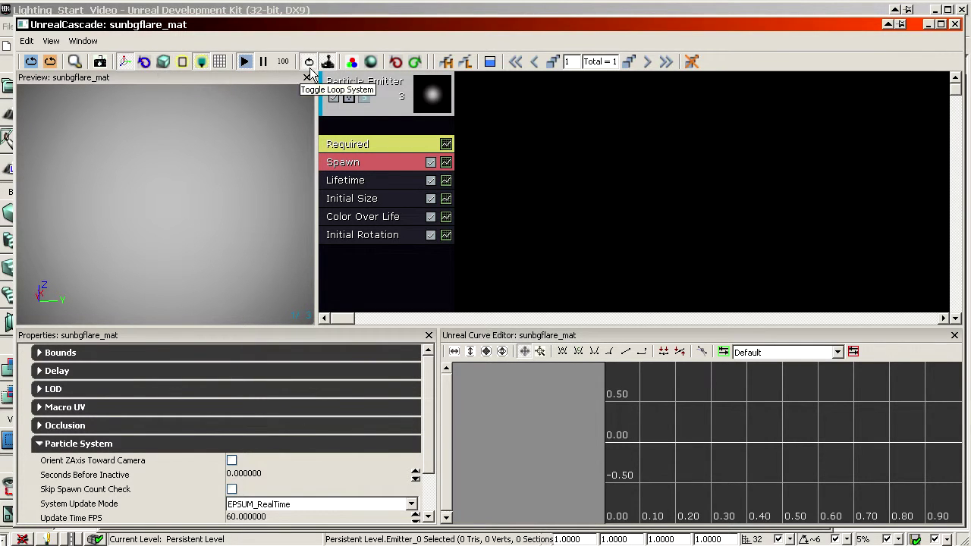
Set the particle preview's background color to hue 90, saturation 0.71 and value 0, and show the preview in wireframe
left_click(356, 62)
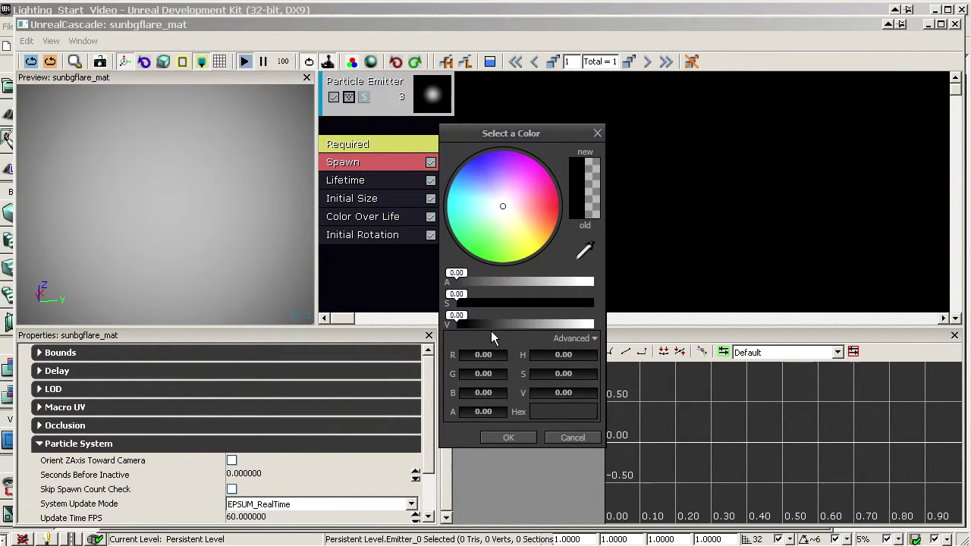
left_click(456, 326)
left_click(453, 304)
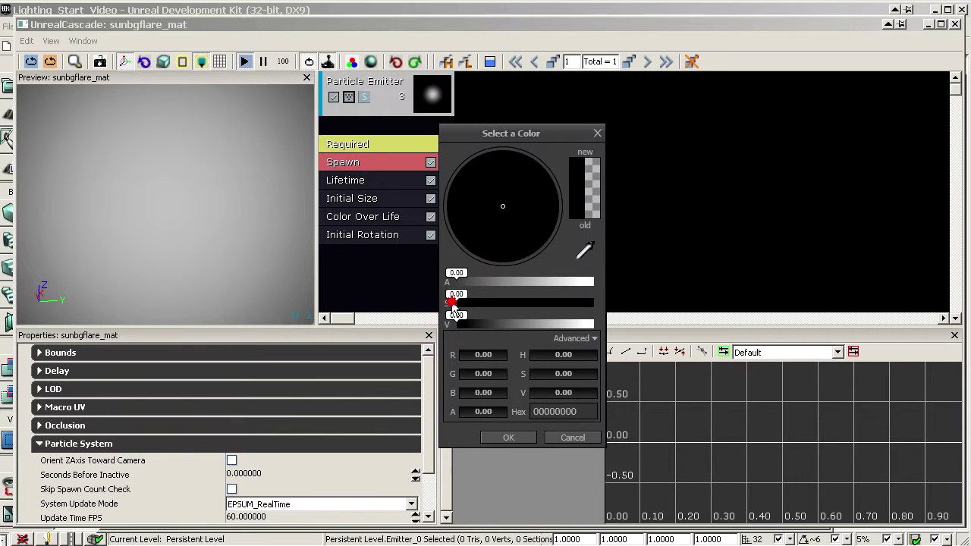
left_click(503, 253)
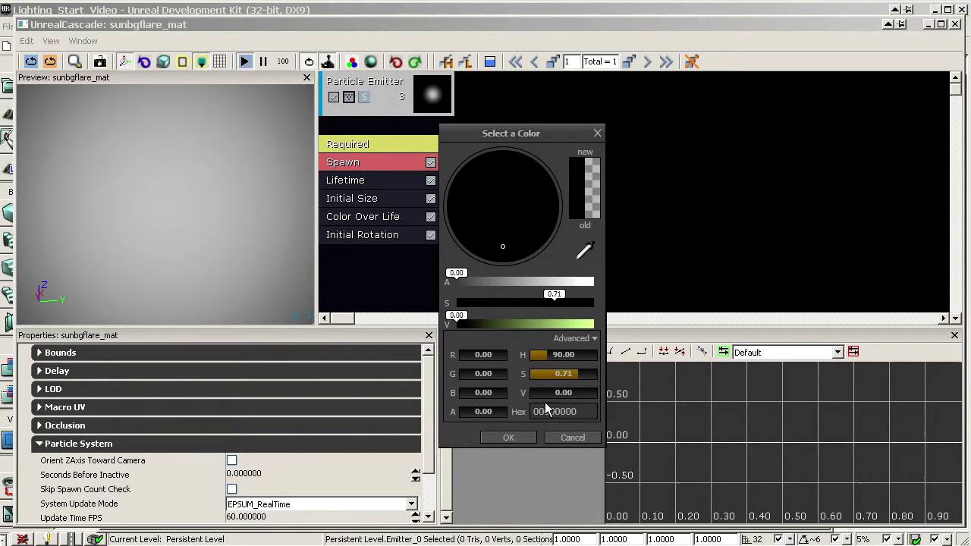
left_click(527, 434)
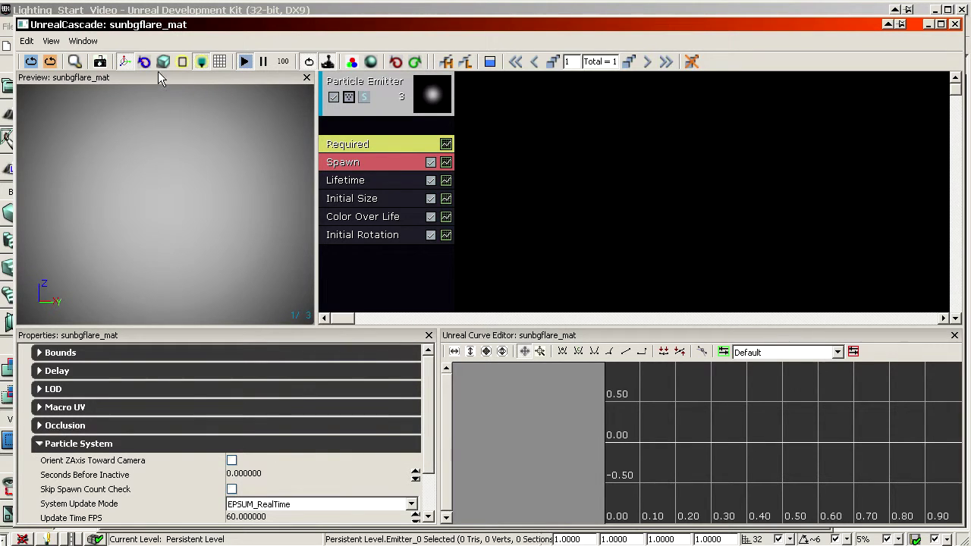
left_click(162, 62)
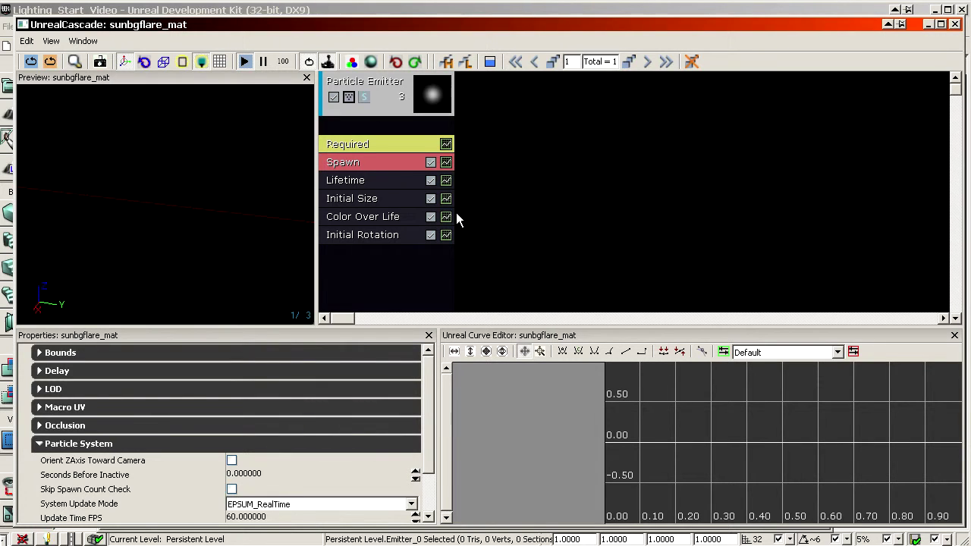
Locate the material assigned in the emitter's Required module and open sun_mat in the Material Editor
left_click(379, 182)
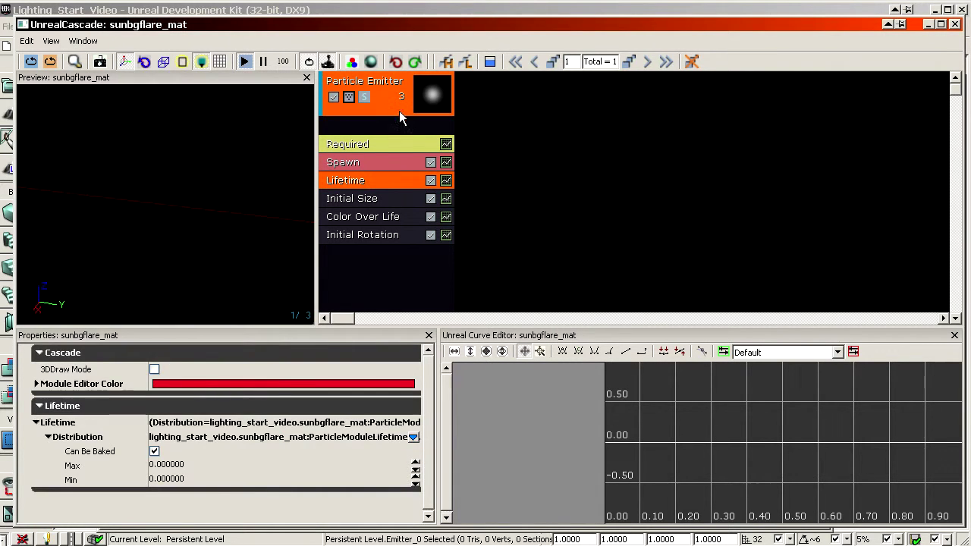
left_click(379, 145)
scroll(406, 459, "down", 5)
left_click(347, 416)
scroll(366, 455, "down", 3)
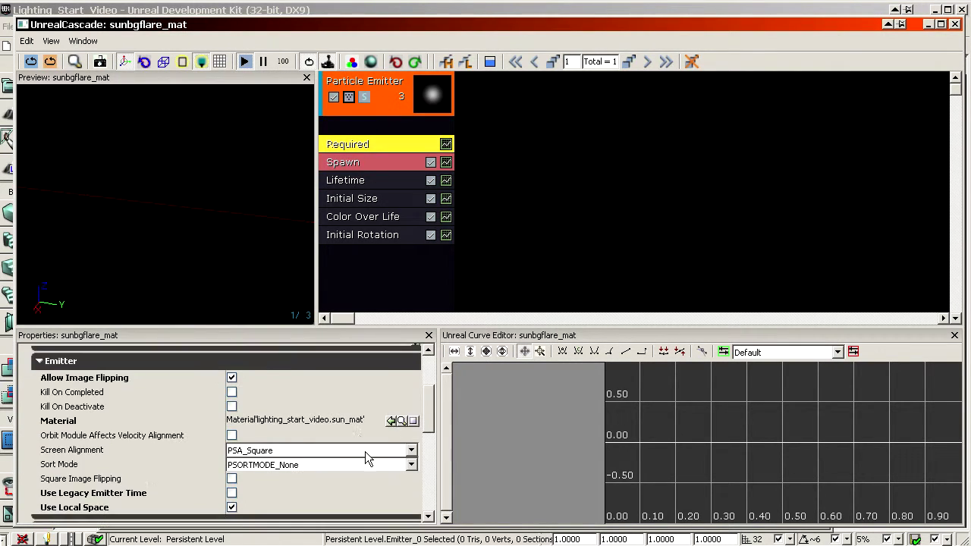
left_click(402, 420)
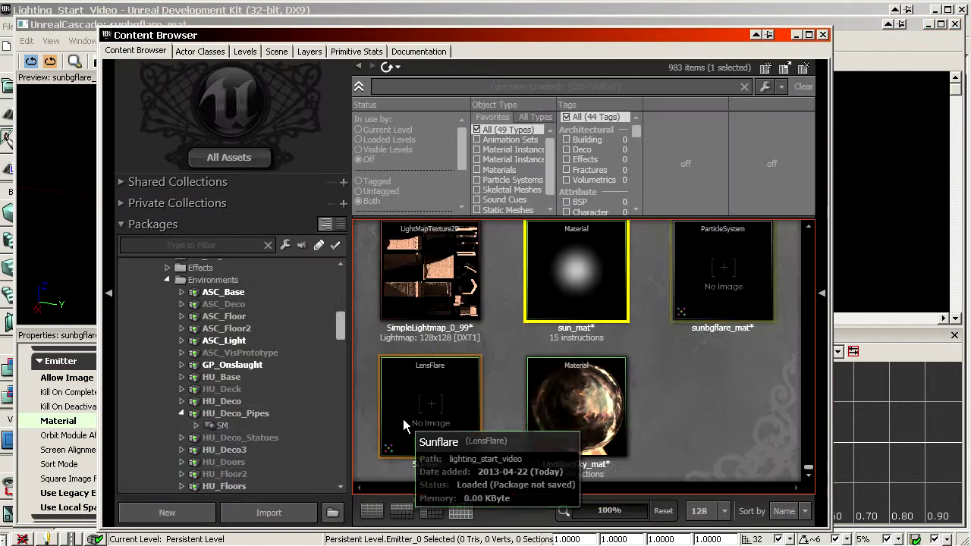
double_click(590, 279)
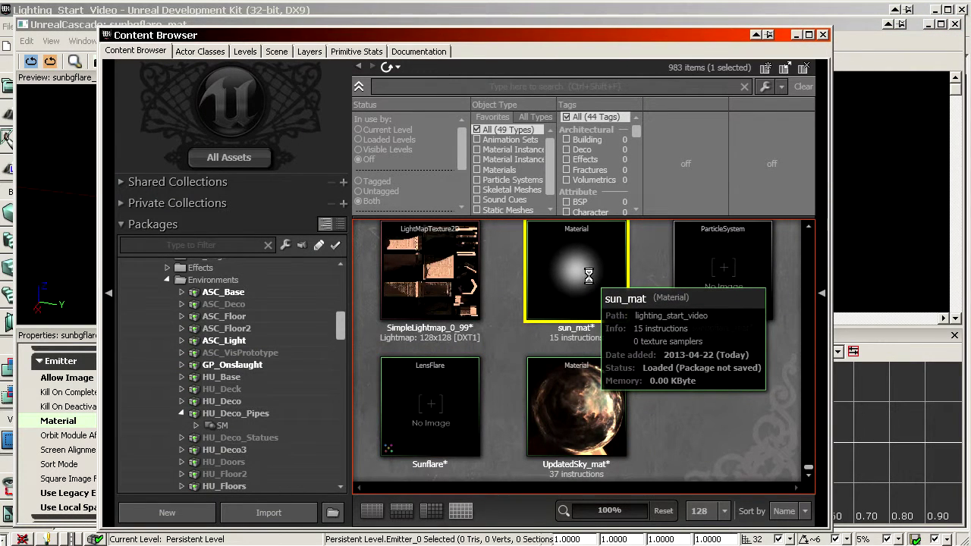
Examine the sun_mat node graph, from the overall network to the Mask, Subtract, Multiply and Add nodes
scroll(569, 277, "down", 8)
scroll(569, 277, "up", 3)
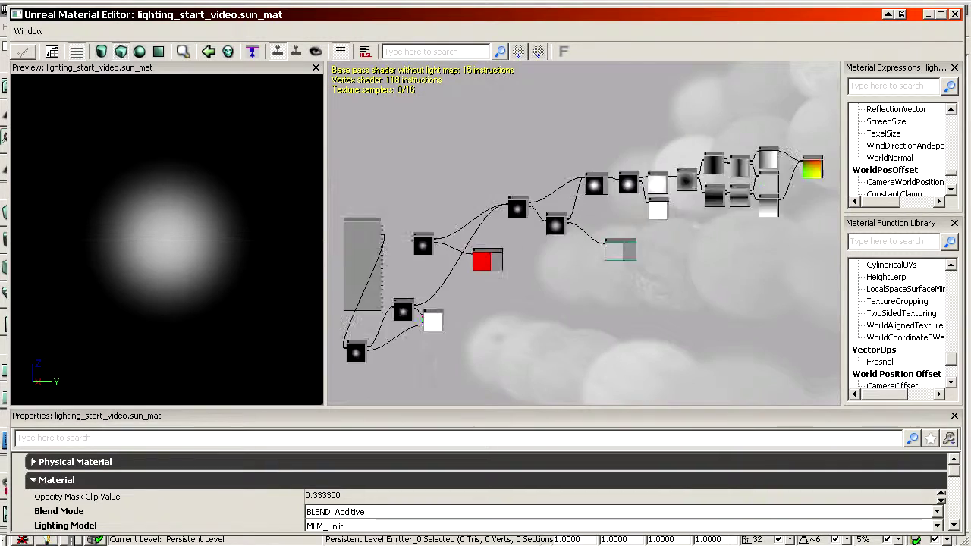
left_click_drag(569, 277, 827, 141)
scroll(689, 127, "up", 6)
left_click_drag(689, 128, 622, 226)
scroll(622, 226, "down", 5)
left_click_drag(796, 190, 341, 282)
scroll(630, 200, "up", 4)
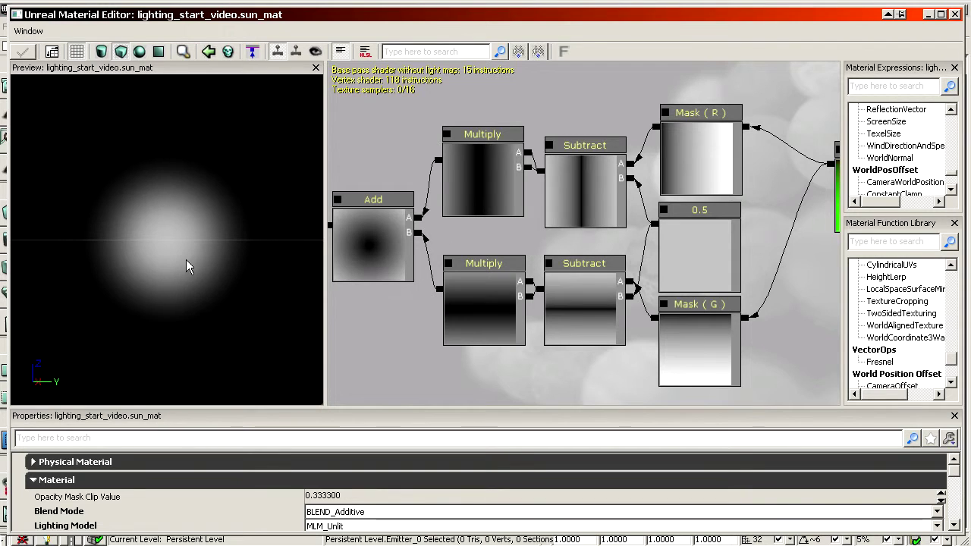
Inspect the sun_mat preview up close and review the Multiply, Power and Constant Clamp nodes that form its radial gradient
right_click_drag(187, 260, 136, 213)
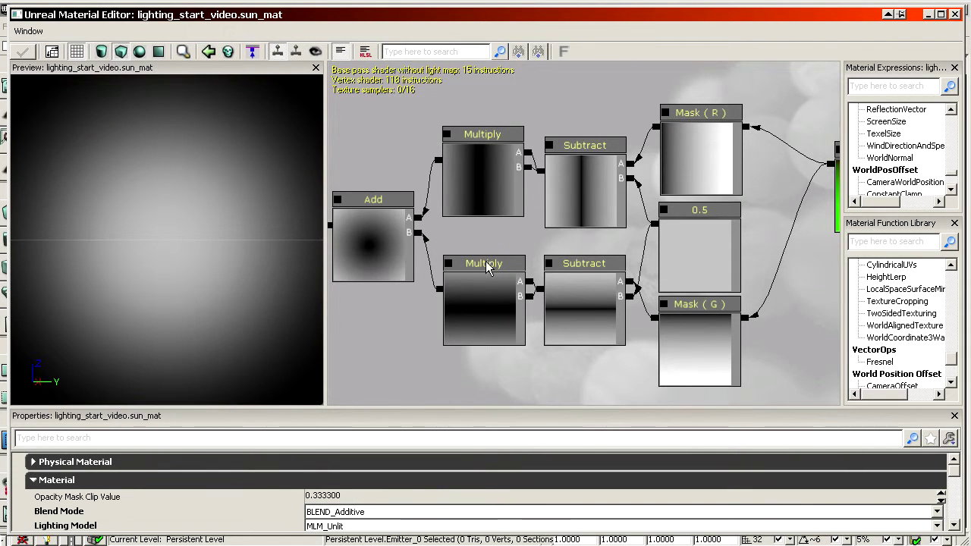
left_click_drag(487, 267, 525, 250)
mouse_move(93, 280)
right_mouse_down()
mouse_move(94, 322)
mouse_move(93, 280)
right_mouse_up()
mouse_move(93, 280)
left_mouse_down()
mouse_move(133, 266)
mouse_move(107, 270)
left_mouse_up()
left_click(512, 285)
scroll(512, 285, "down", 5)
left_click_drag(709, 310, 815, 270)
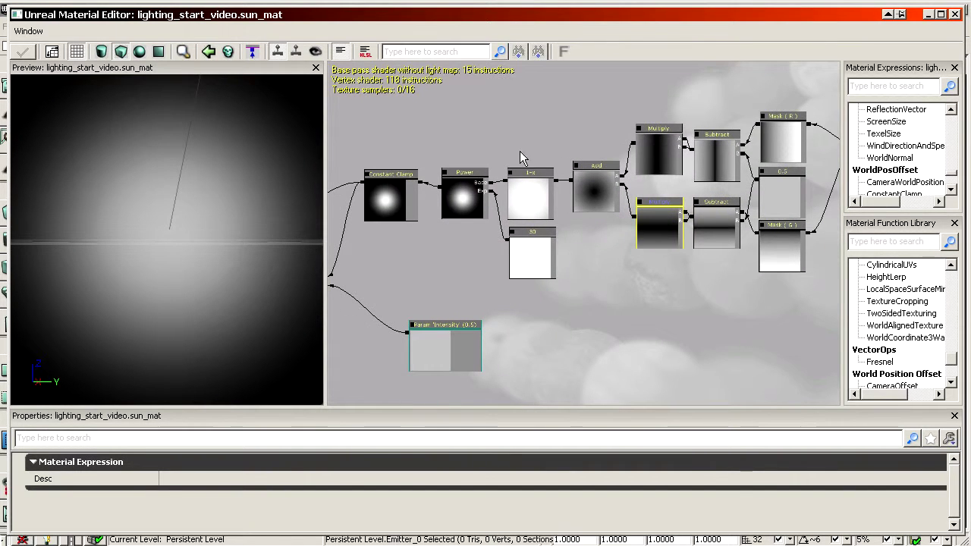
Search the material function library for "rad" and add the RadialGradient function to empty space in the sun_mat graph
left_click(876, 242)
type("rad")
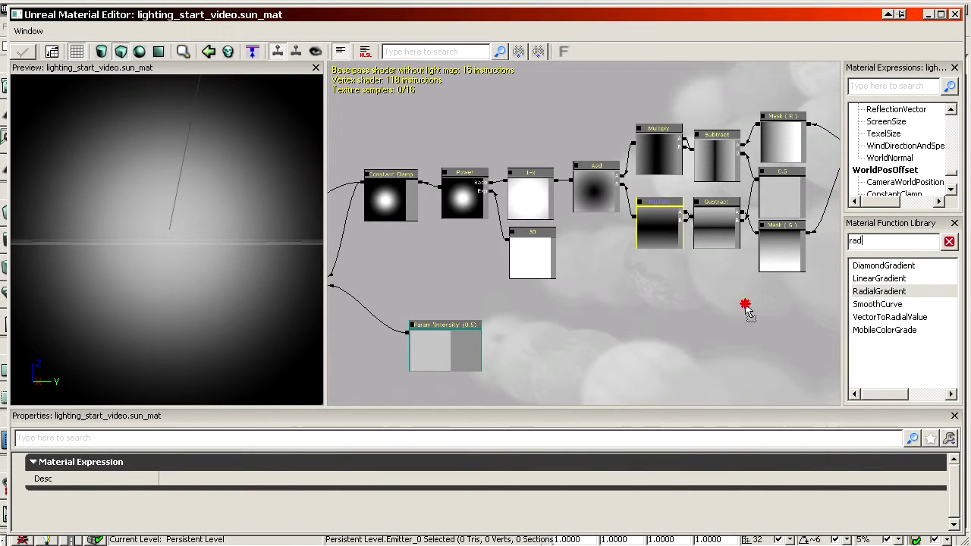
left_click_drag(647, 375, 569, 377)
scroll(595, 272, "up", 3)
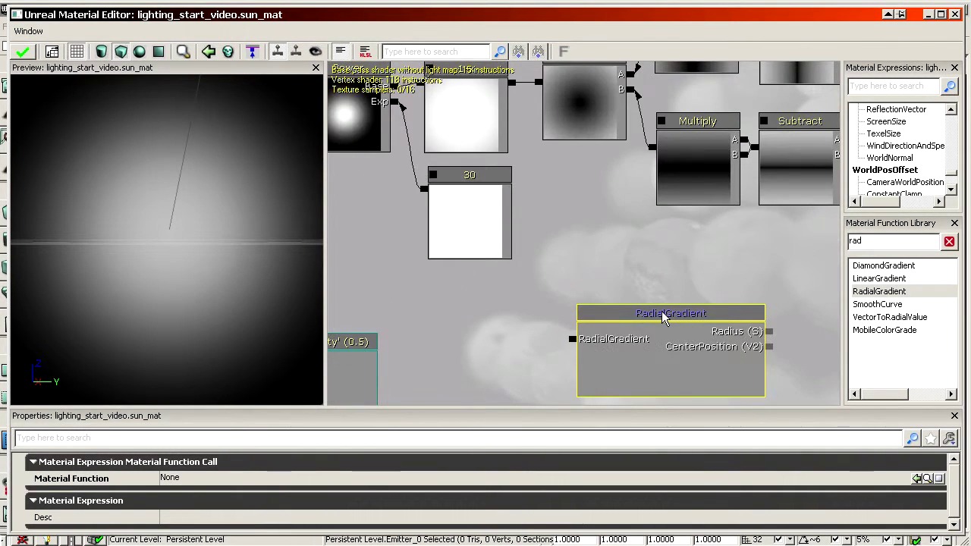
left_click(617, 265)
left_click_drag(617, 264, 656, 257)
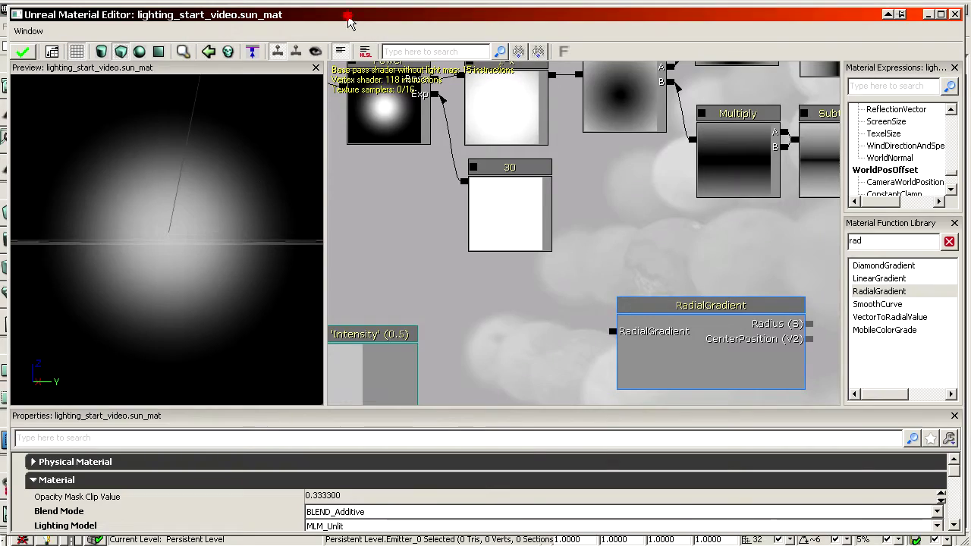
Close the sun_mat material editor without applying the changes to the original material
left_click_drag(349, 17, 0, 219)
left_click(467, 217)
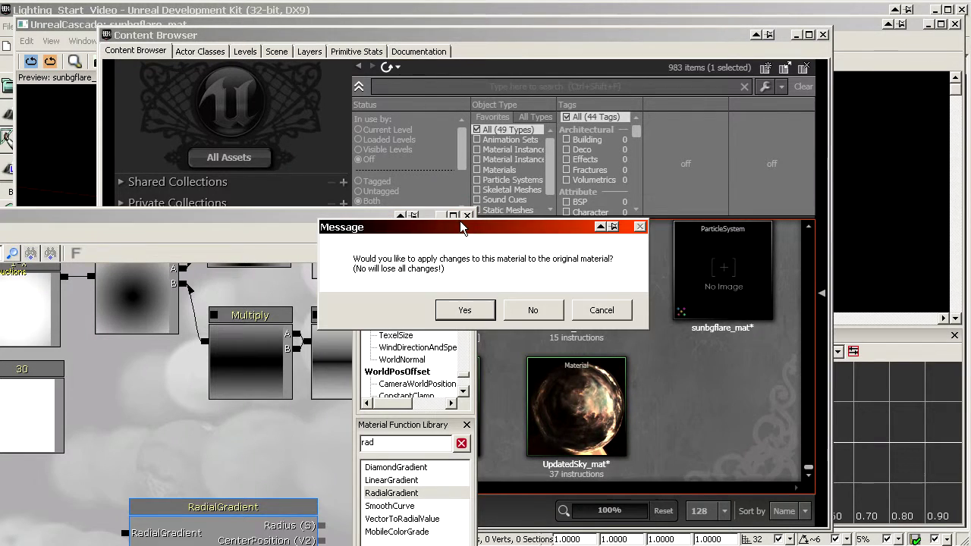
left_click(531, 311)
Close the sunbgflare_mat particle system and show the level viewport in lit mode
left_click(914, 44)
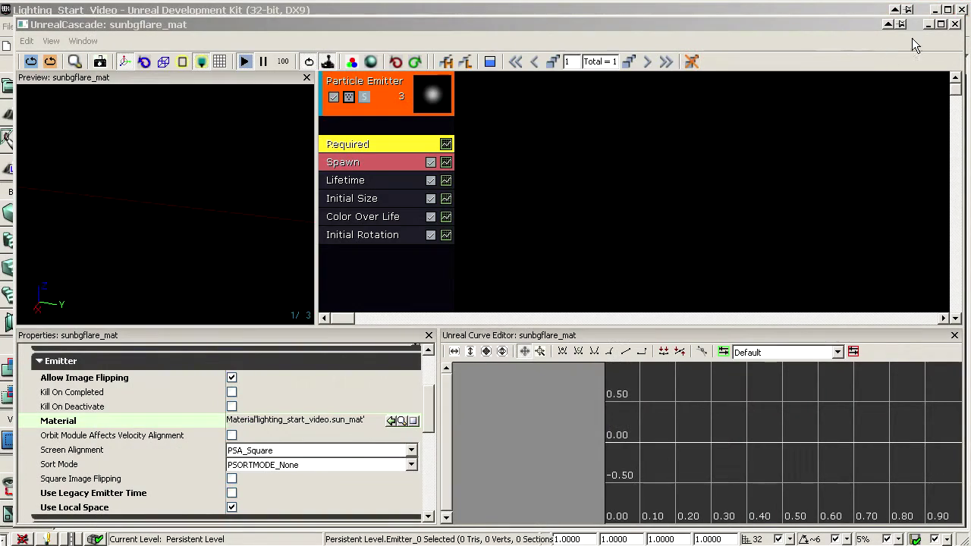
left_click(955, 25)
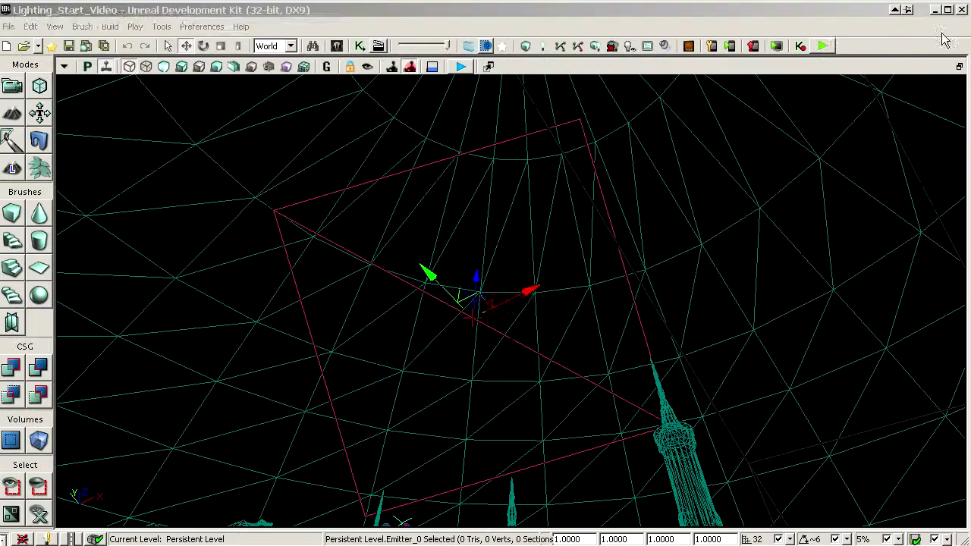
left_click(182, 66)
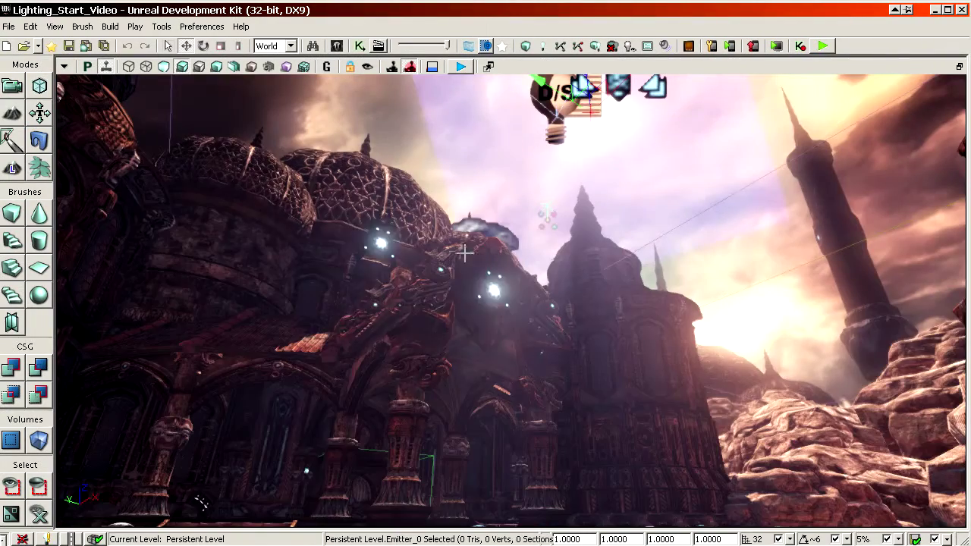
Turn on game view and examine the sun's glow and the dark shadowed areas of the cathedral from several viewpoints
left_click(426, 371)
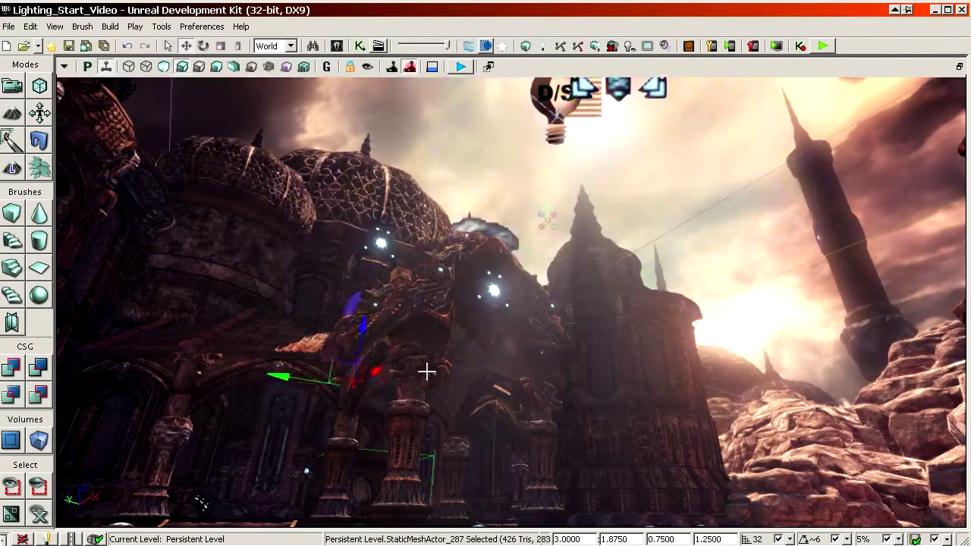
right_click_drag(426, 372, 453, 217)
key("g")
key("w")
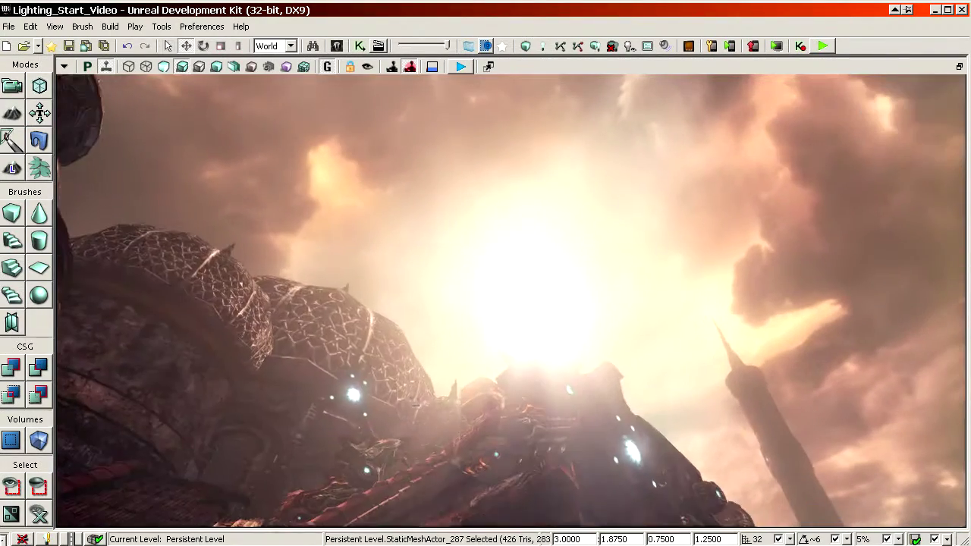
left_click(40, 520)
left_click_drag(417, 304, 419, 247)
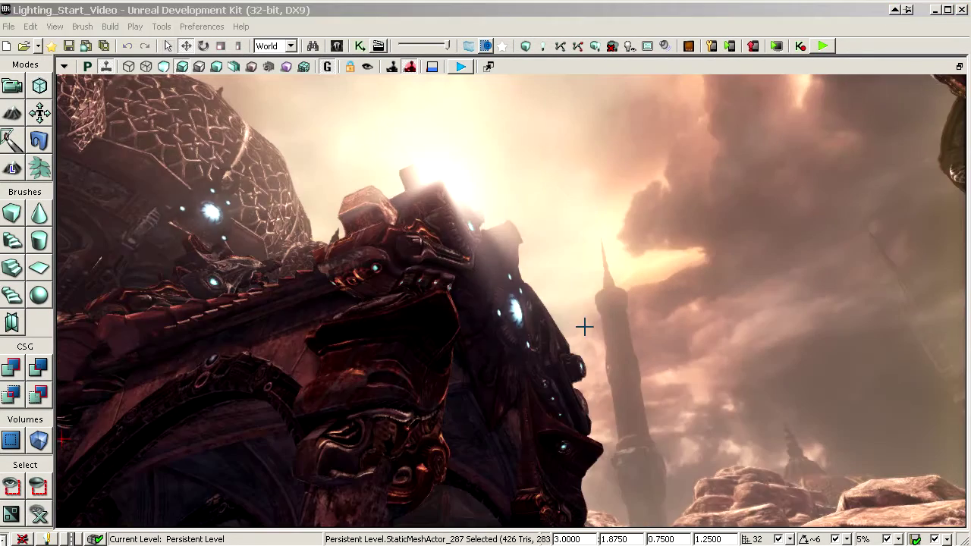
left_click_drag(584, 327, 585, 308)
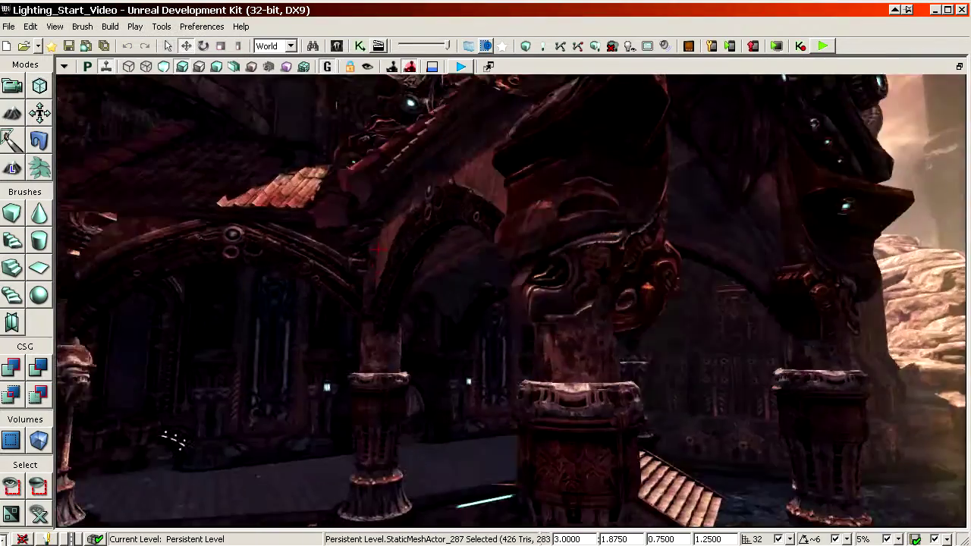
left_click_drag(573, 288, 574, 305)
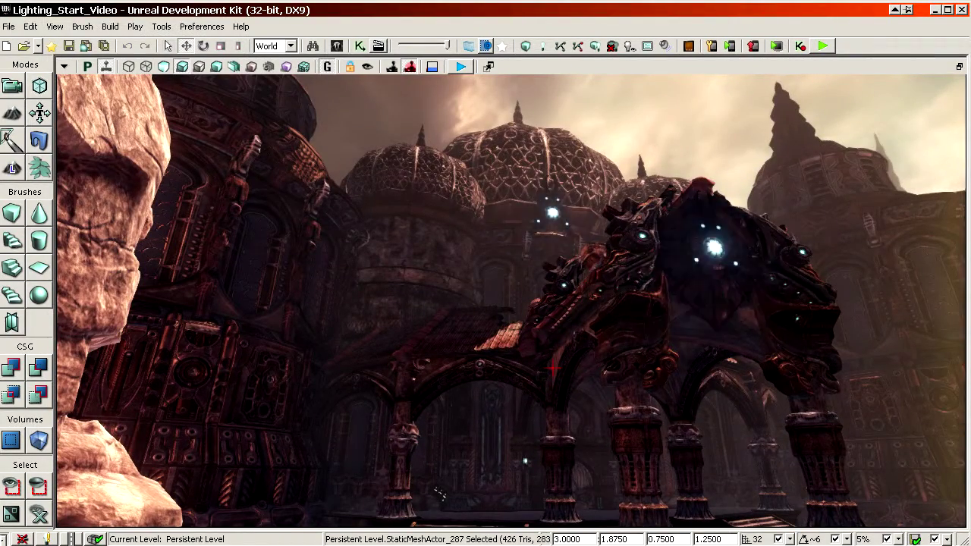
Select the DirectionalLight actor class in the DirectionalLights group under Lights, keeping the level visible beside the class list
left_click(337, 46)
left_click(410, 56)
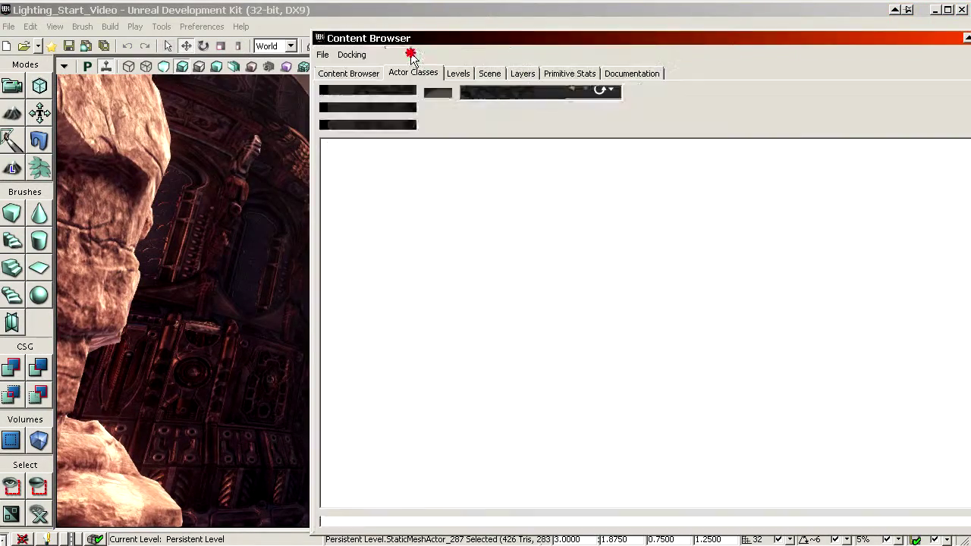
left_click(359, 316)
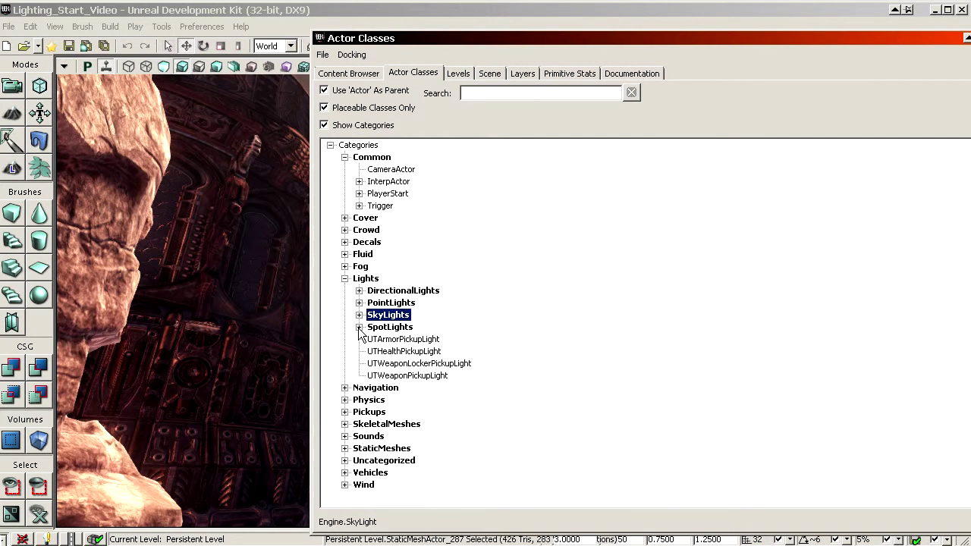
left_click(360, 291)
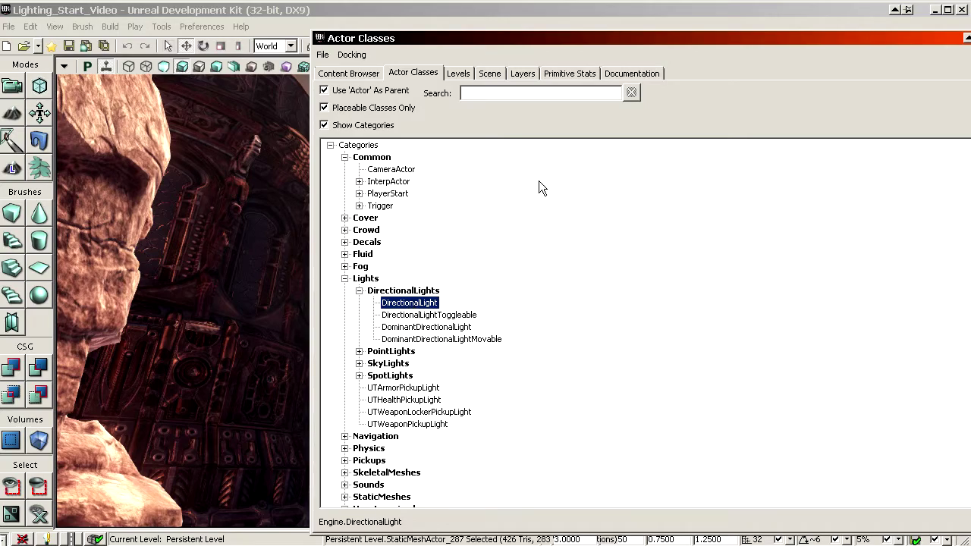
left_click_drag(508, 42, 970, 22)
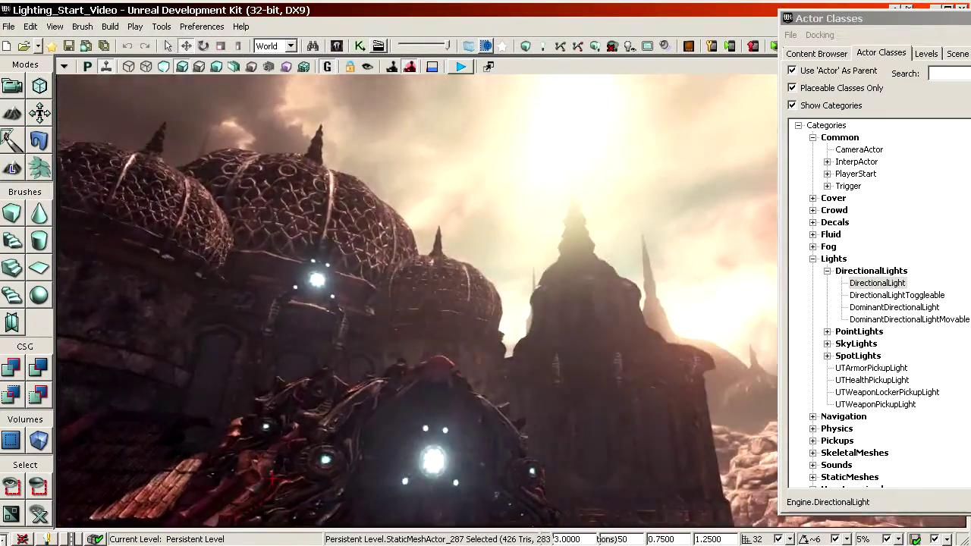
Turn off game view and place a DirectionalLight on the tiled roof in front of the cathedral
right_click_drag(418, 304, 362, 320)
key("g")
right_click_drag(379, 364, 466, 315)
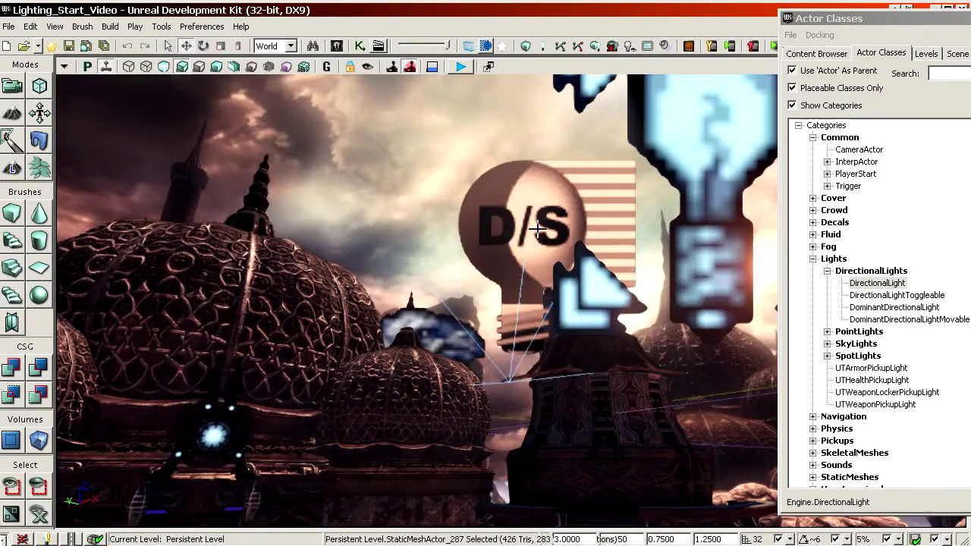
right_click_drag(645, 304, 630, 406)
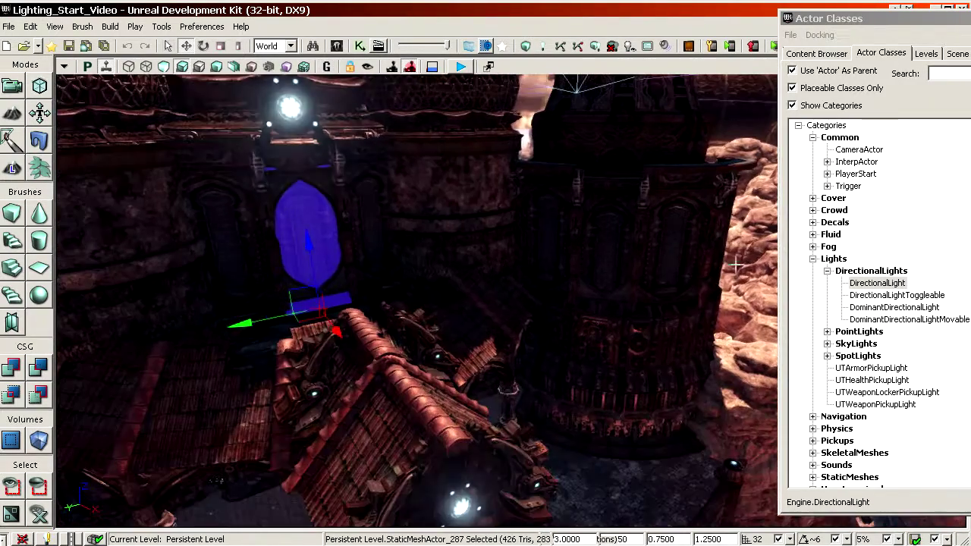
left_click_drag(895, 285, 375, 452)
left_click_drag(434, 408, 433, 408)
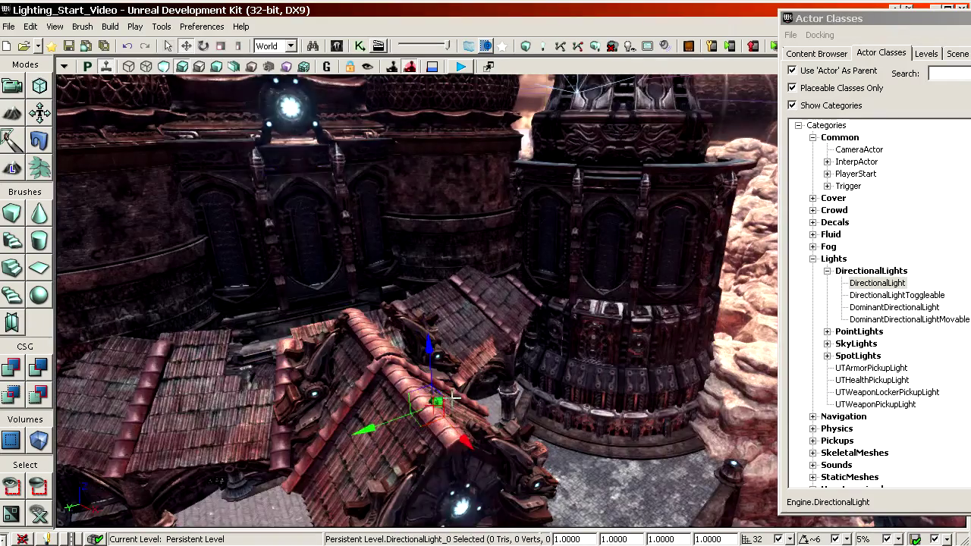
Raise the new directional light off the roof and shift it to hang high above the entrance courtyard
right_click_drag(455, 379, 482, 227)
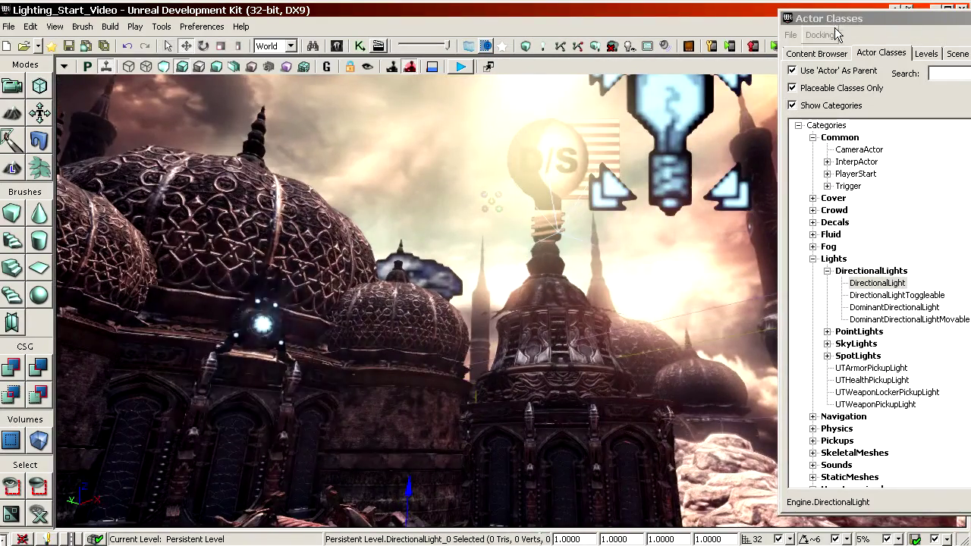
left_click_drag(843, 19, 970, 23)
right_click_drag(683, 227, 683, 326)
left_click_drag(474, 345, 475, 284, "ctrl+shift")
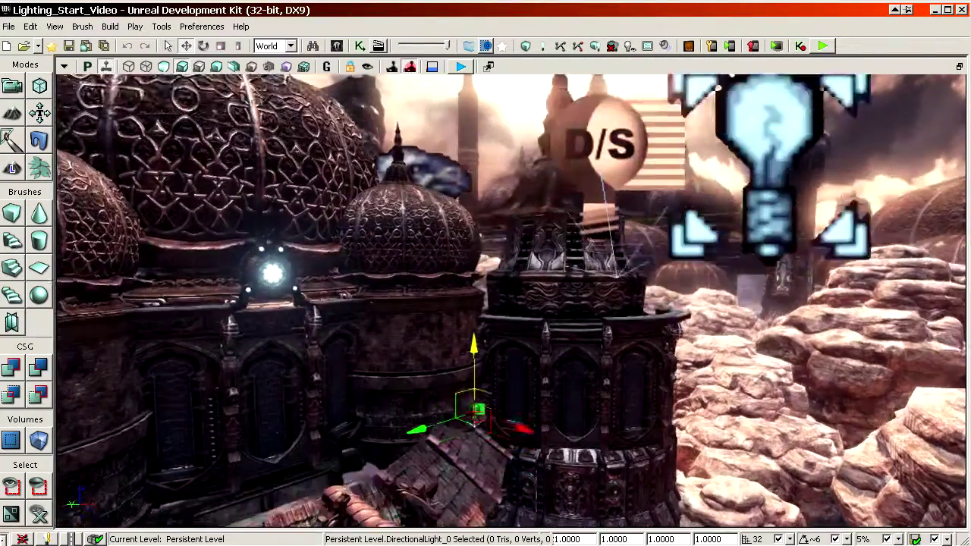
right_click_drag(475, 285, 538, 285, "ctrl+shift")
left_click_drag(538, 285, 538, 243, "ctrl+shift")
right_click_drag(417, 385, 334, 516, "ctrl+shift")
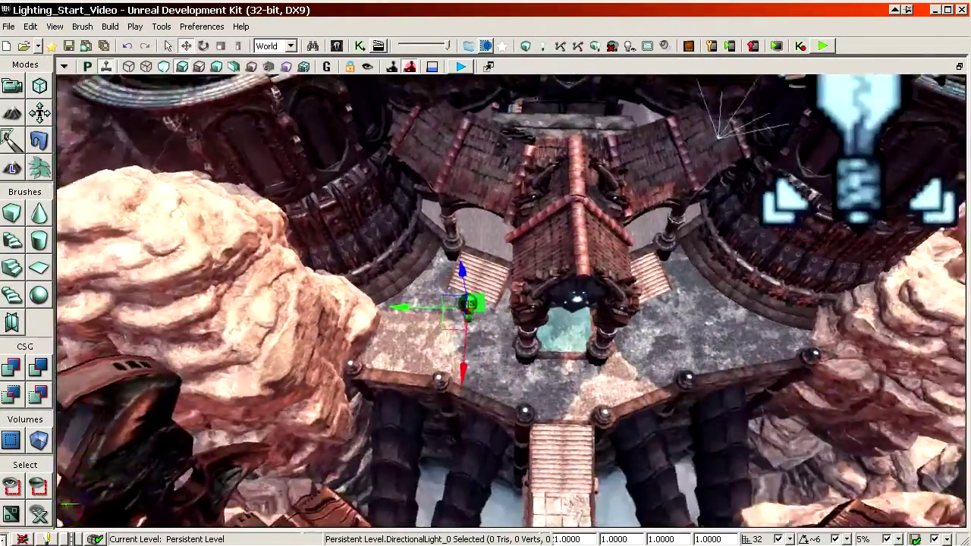
right_click_drag(462, 303, 531, 304, "ctrl+shift")
mouse_move(462, 303)
left_mouse_down("ctrl+shift")
mouse_move(462, 372)
mouse_move(462, 303)
left_mouse_up("ctrl+shift")
right_click_drag(462, 303, 379, 303, "ctrl+shift")
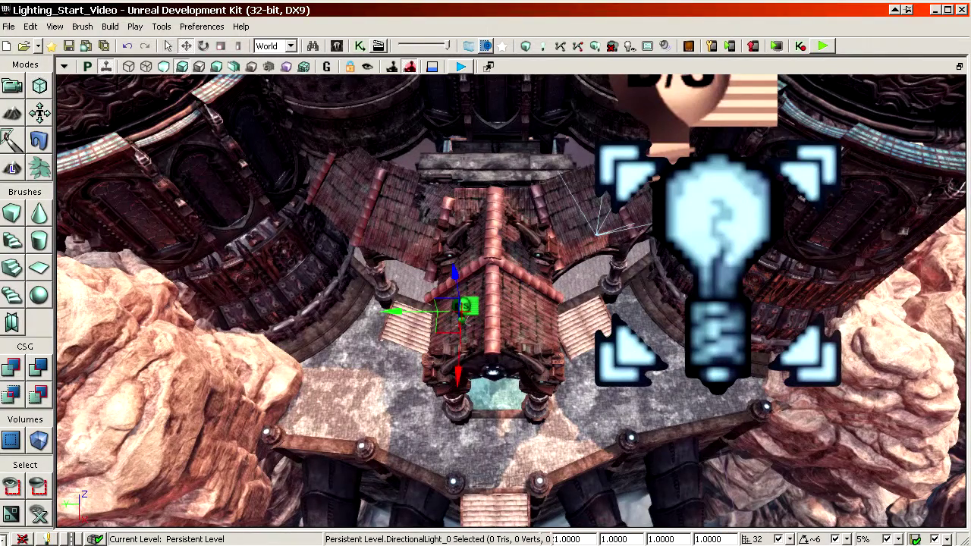
Set the directional light's Draw Scale to 5 in its Display properties to enlarge its icon
key("F4")
left_click(544, 182)
left_click(543, 163)
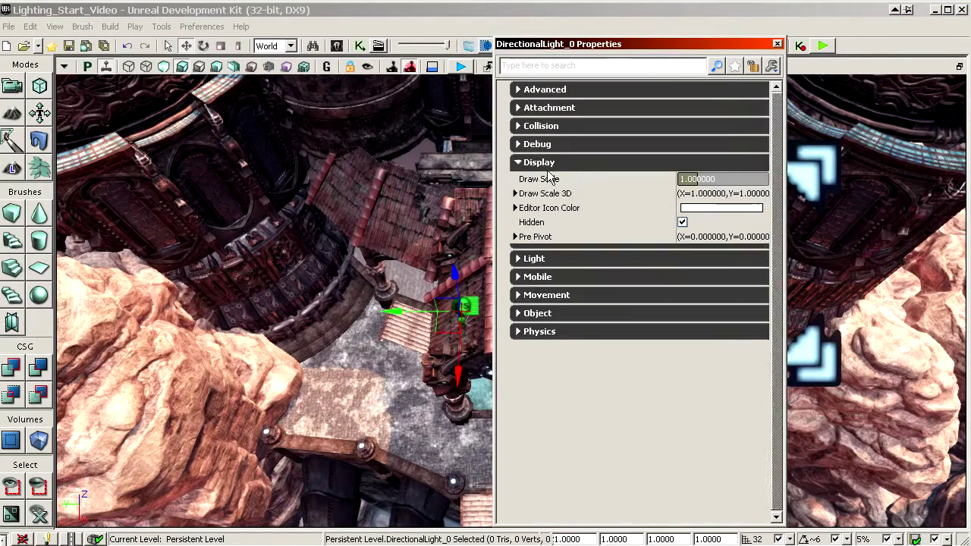
left_click(623, 177)
type("5")
key("Return")
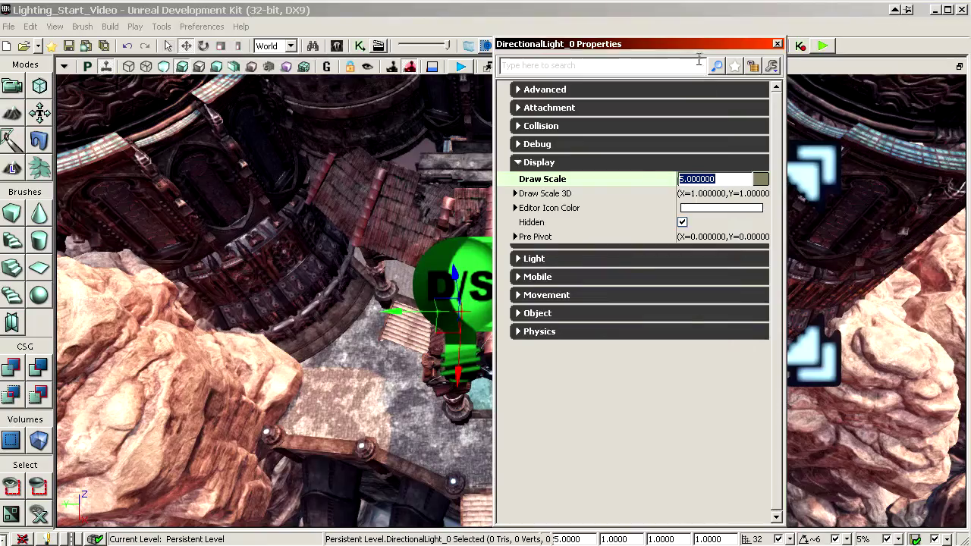
left_click_drag(848, 45, 970, 46)
Rotate the directional light to change the direction it shines across the cathedral, checking the lighting from several sides
right_click_drag(682, 289, 861, 136)
right_click_drag(447, 304, 561, 342)
right_click_drag(424, 244, 472, 257)
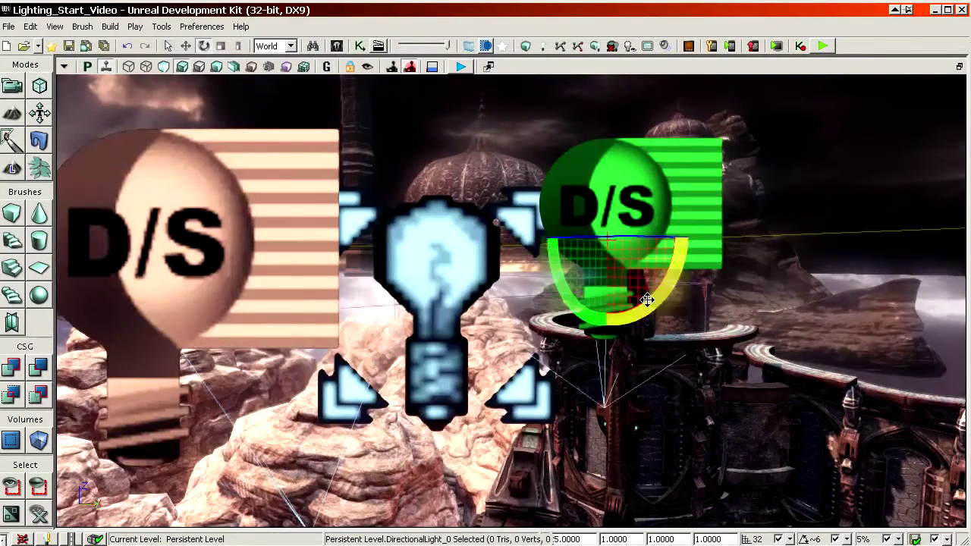
left_click_drag(646, 299, 588, 232)
right_click_drag(589, 232, 599, 326)
right_click_drag(538, 319, 539, 346)
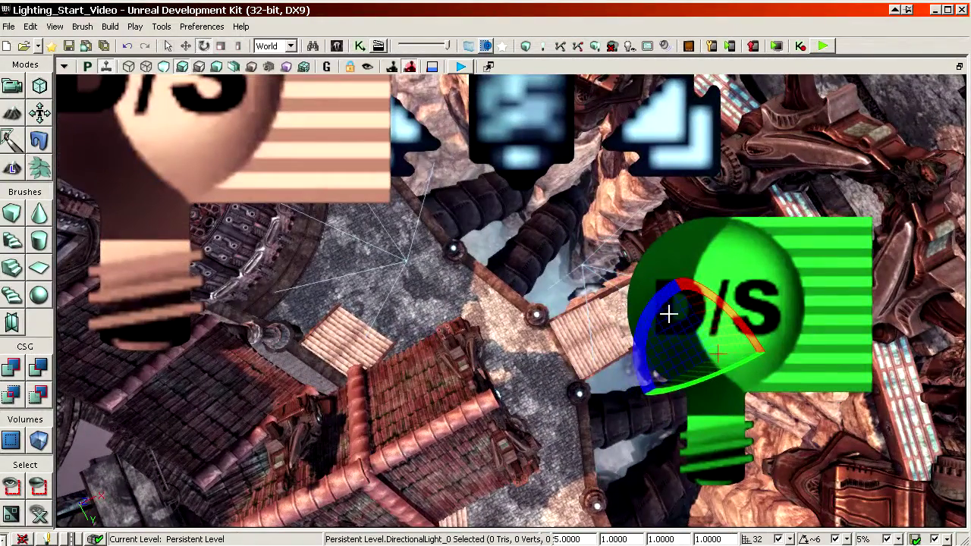
right_click_drag(650, 413, 881, 156)
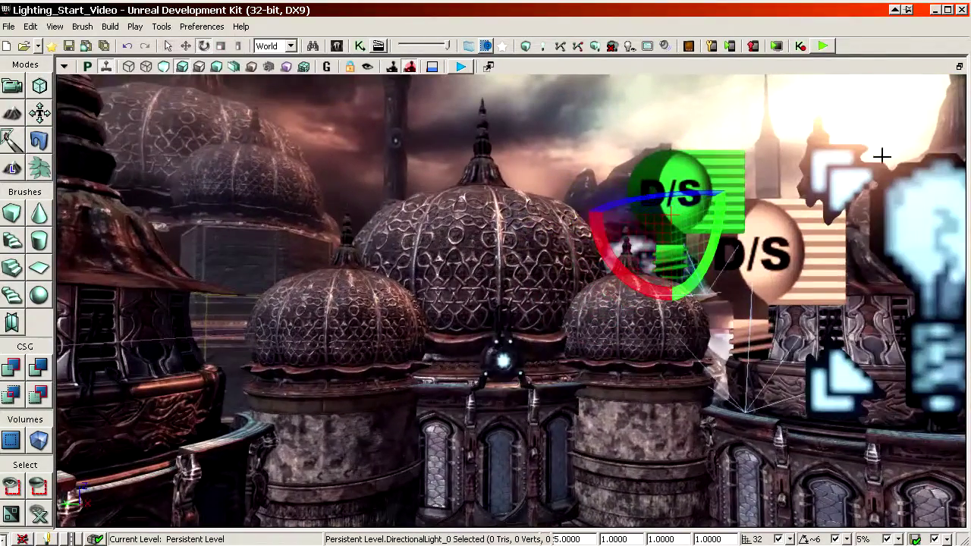
Set the directional light's Brightness to 0.2 in its Light Component properties
key("F4")
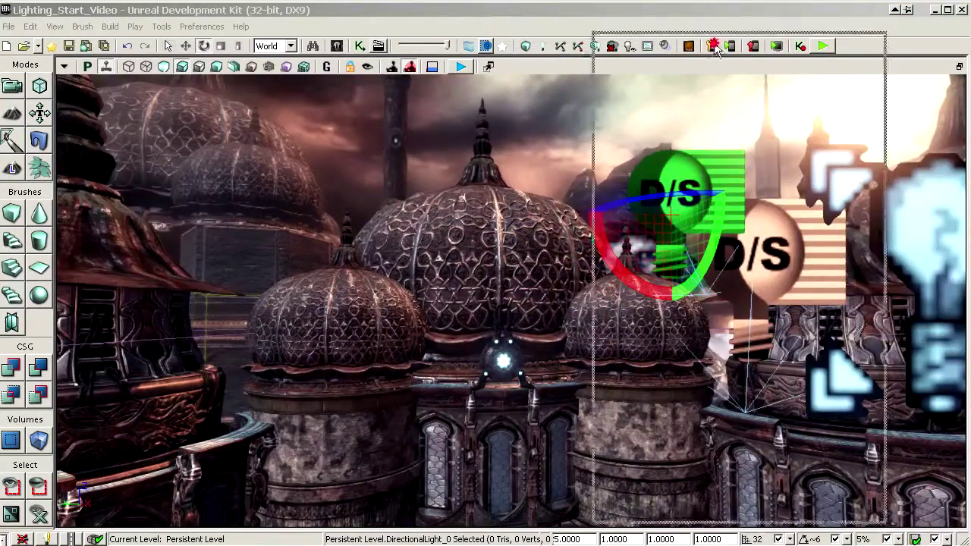
right_click_drag(524, 251, 477, 273)
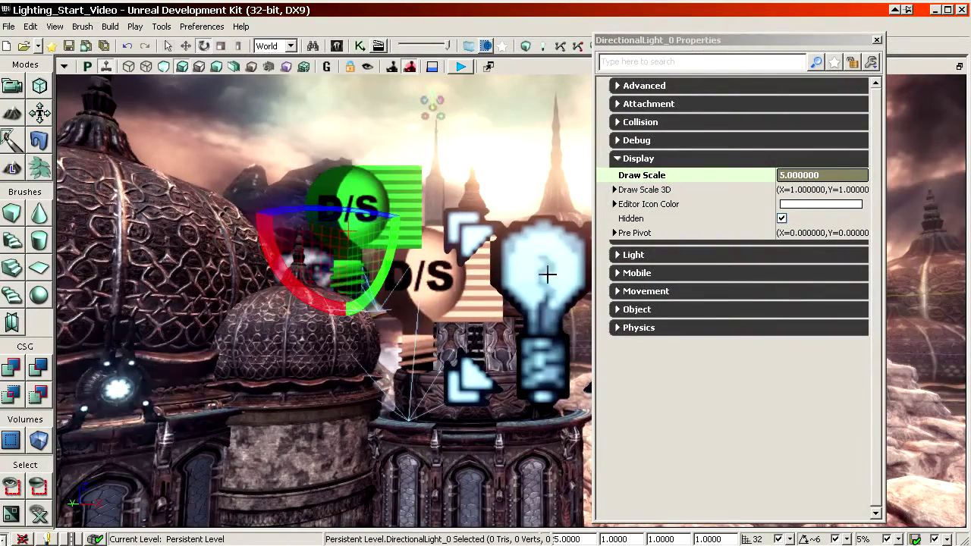
left_click(668, 159)
left_click(664, 177)
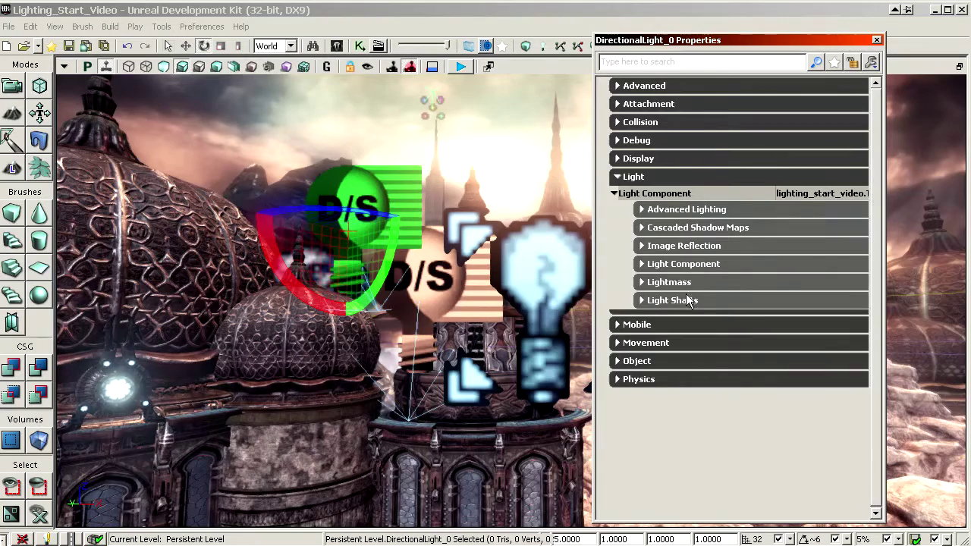
left_click(686, 265)
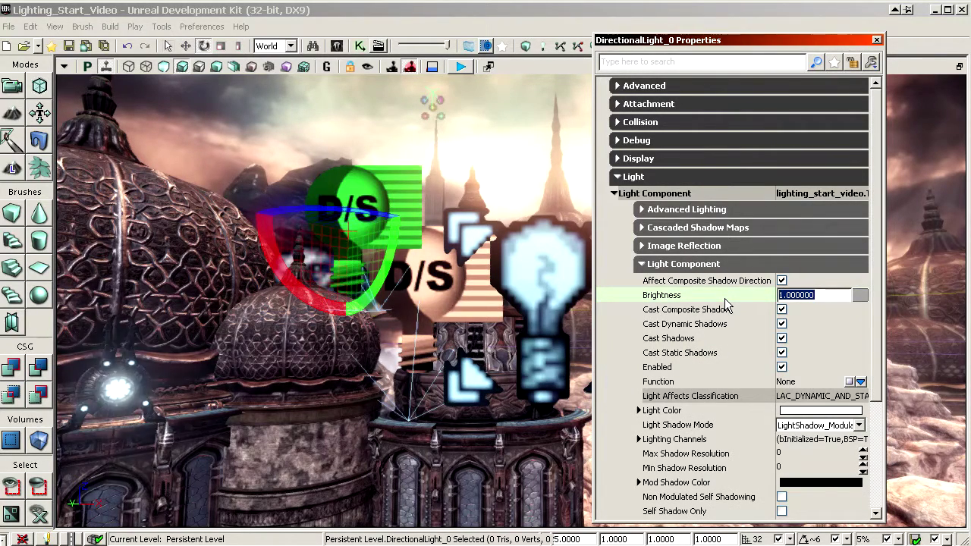
type("0.2")
key("Return")
Tint the directional light's Light Color pale blue by setting G to 230 and R to 174, then close its properties
scroll(705, 324, "down", 3)
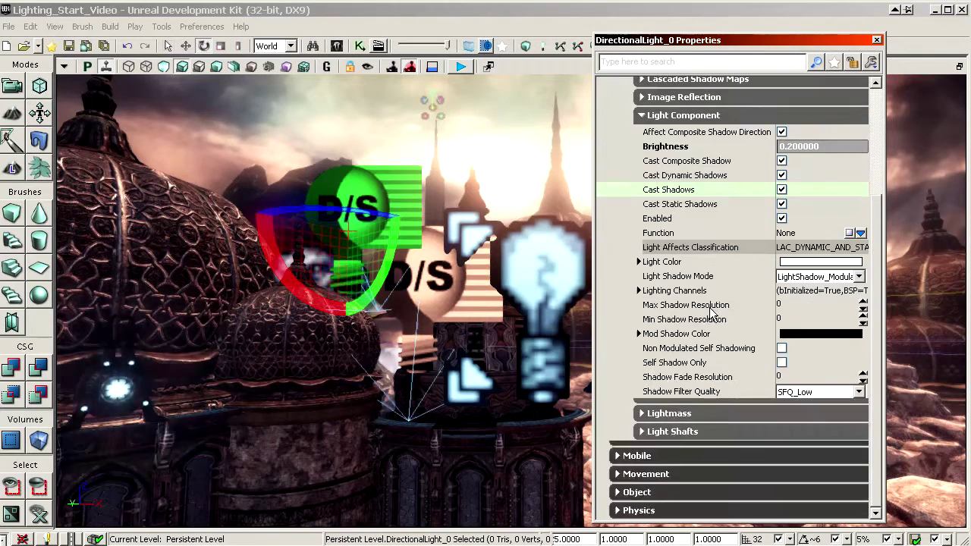
double_click(668, 263)
left_click(747, 278)
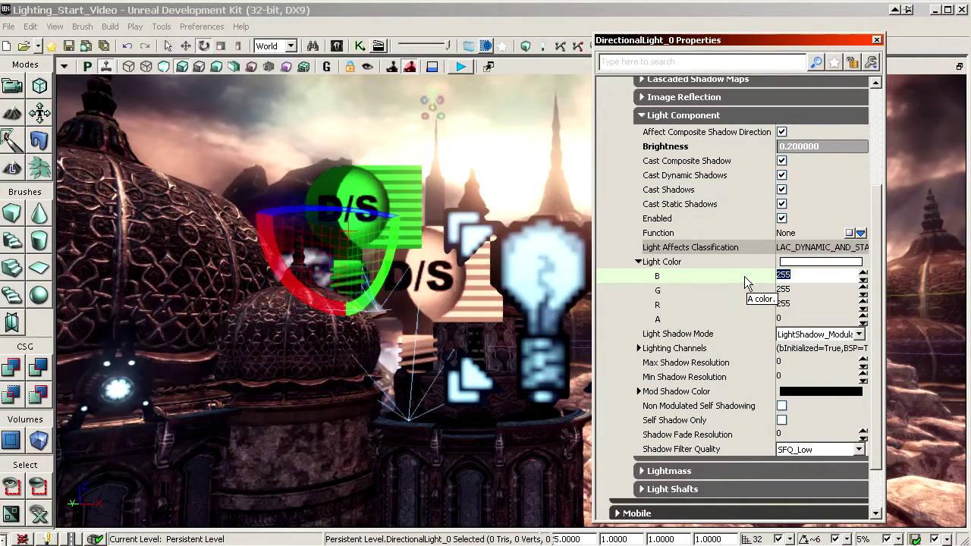
left_click(741, 291)
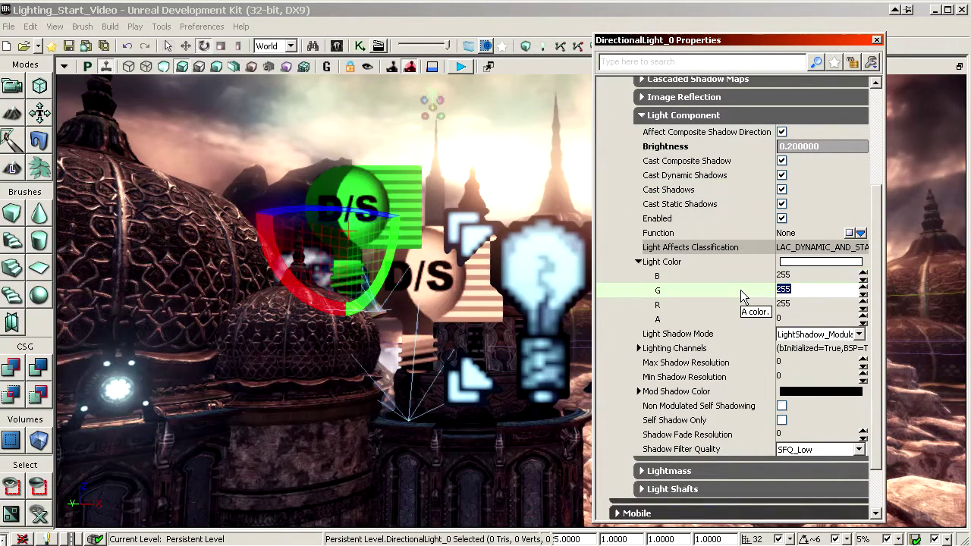
left_click(747, 305)
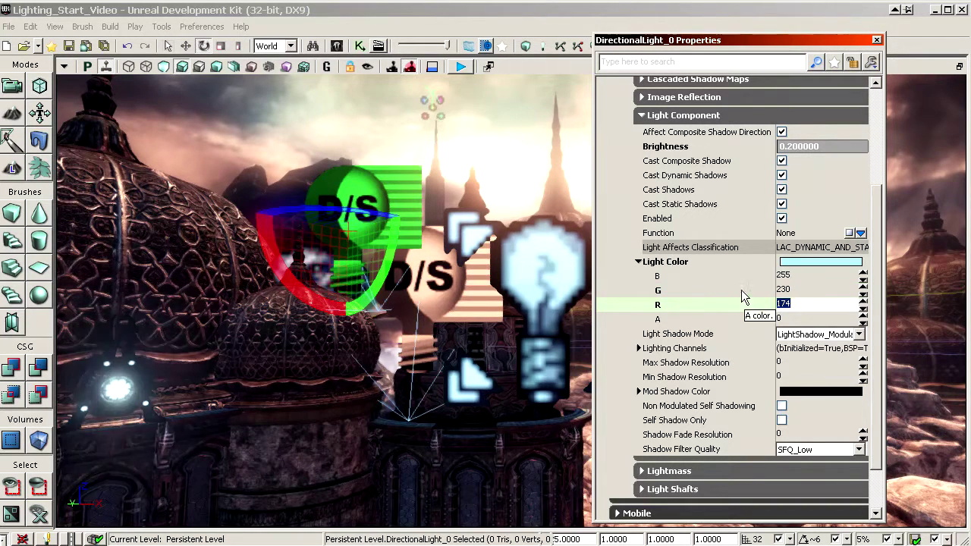
left_click(742, 292)
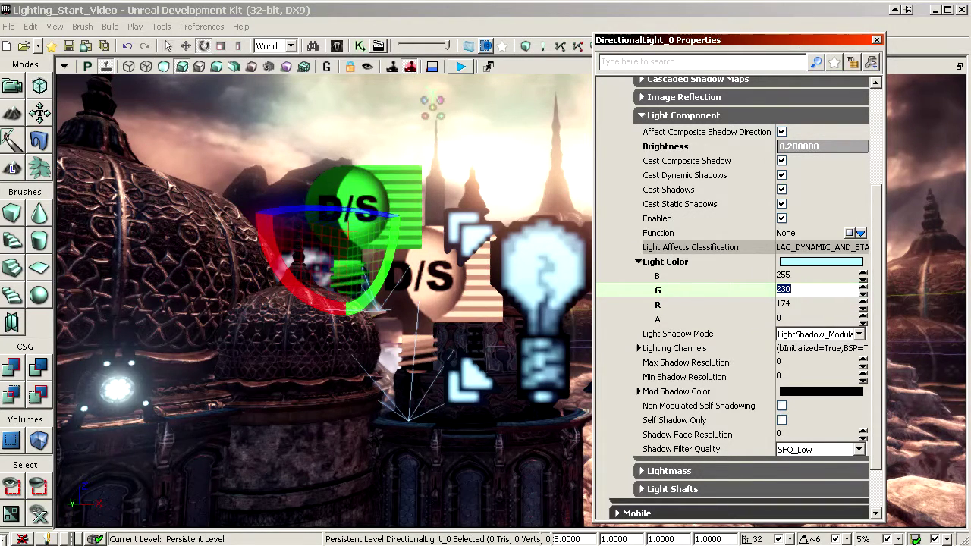
left_click(877, 40)
Turn the directional light's Enabled option off and on to compare its effect on the cathedral's shadowed facade
right_click_drag(578, 336, 542, 321)
key("space")
key("space")
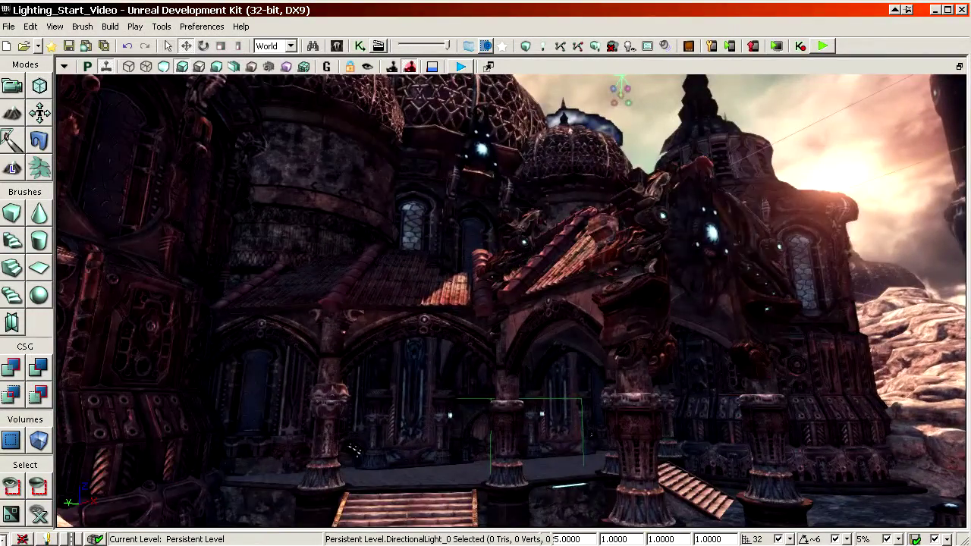
key("F4")
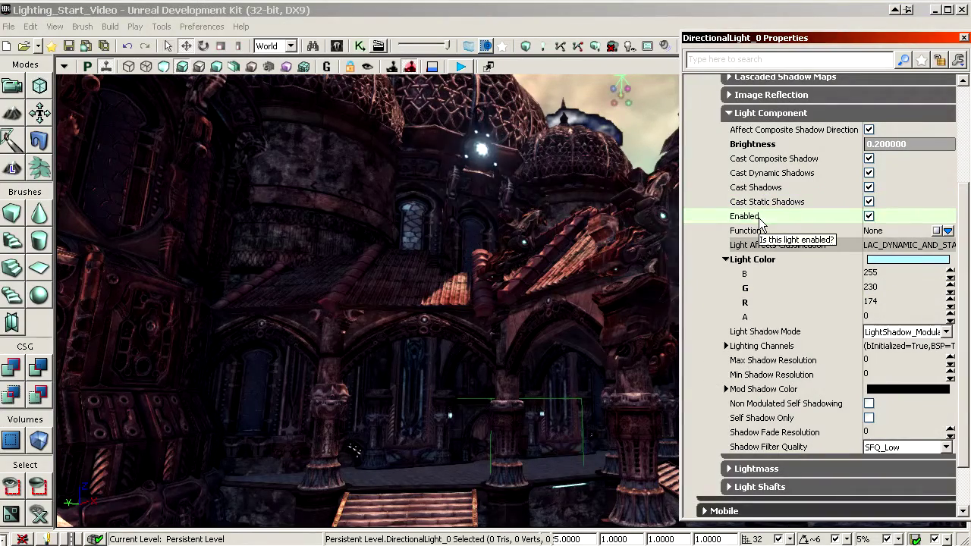
left_click(869, 216)
right_click_drag(551, 299, 584, 288)
left_click(797, 219)
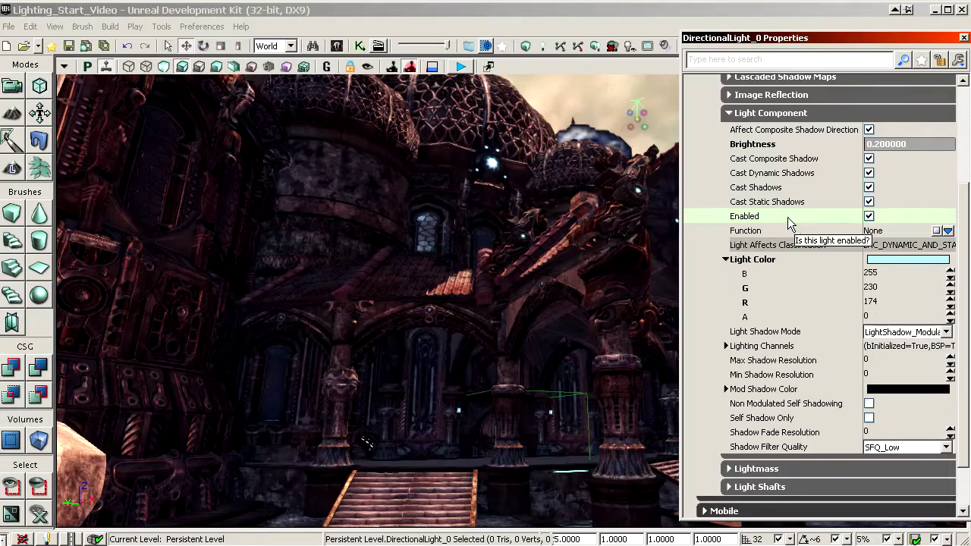
Compare the directional light disabled and enabled in the Detail Lighting view mode, and return the viewport to Lit
left_click(216, 66)
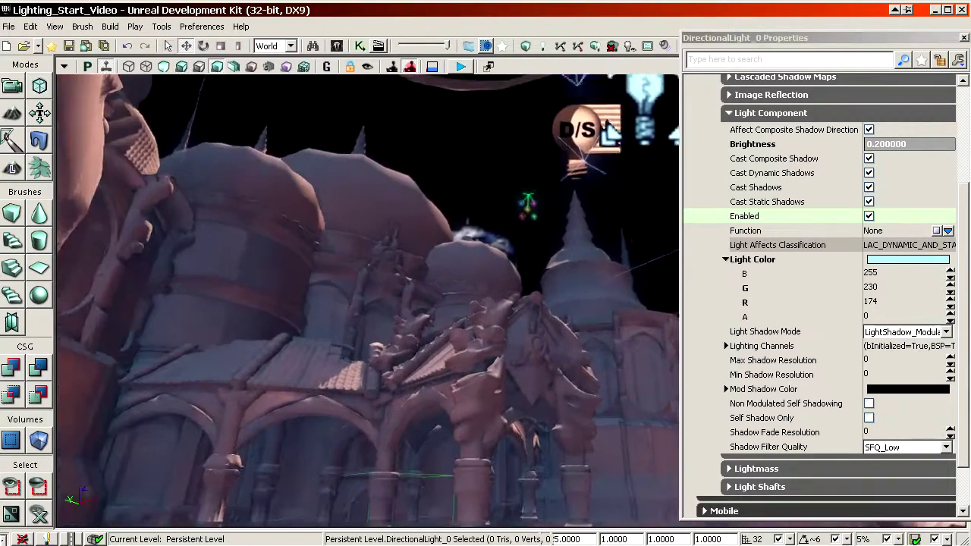
right_click_drag(486, 299, 478, 303)
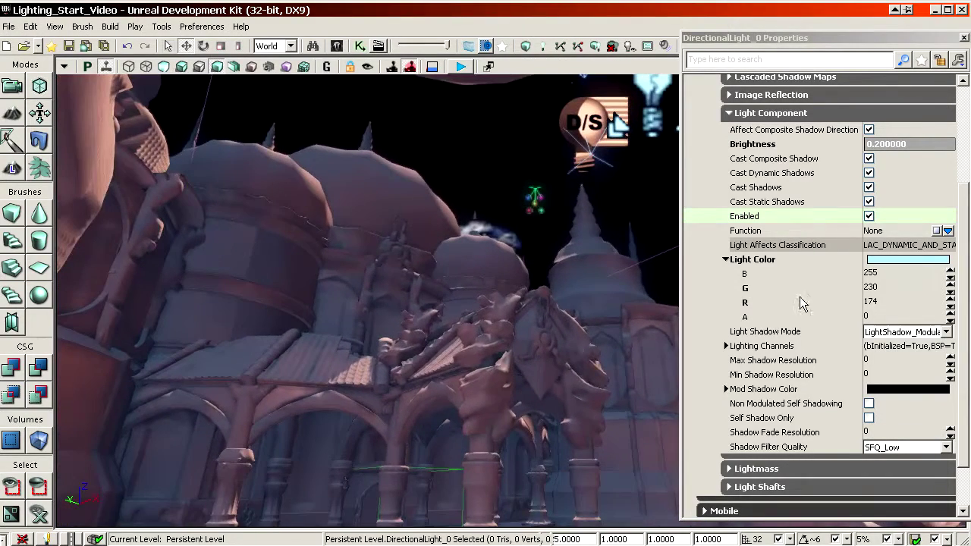
double_click(775, 218)
double_click(775, 219)
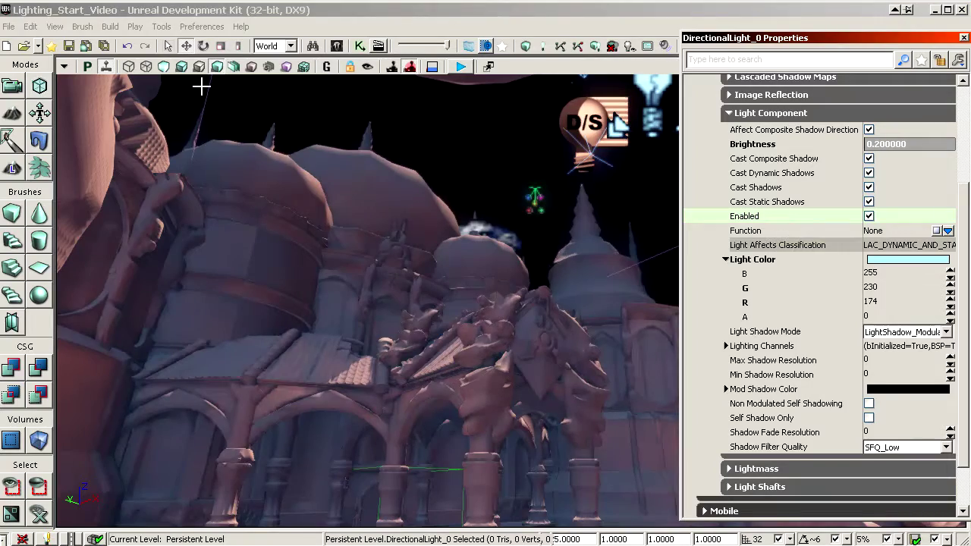
left_click(182, 66)
Close the directional light's properties and review the Lightmass environment color and intensity settings in the World Properties
right_click_drag(357, 188, 358, 243)
left_click_drag(358, 188, 361, 228)
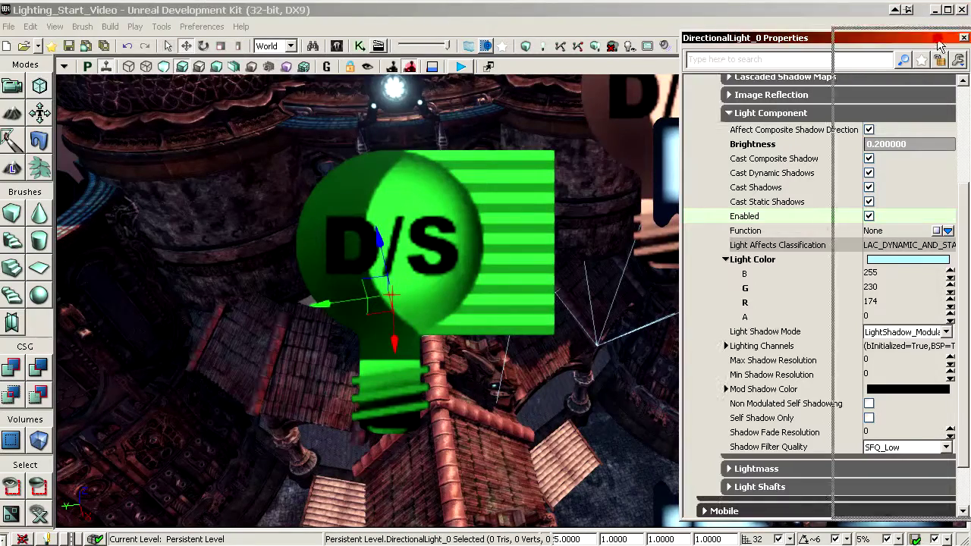
left_click(963, 37)
right_click_drag(590, 221, 522, 175)
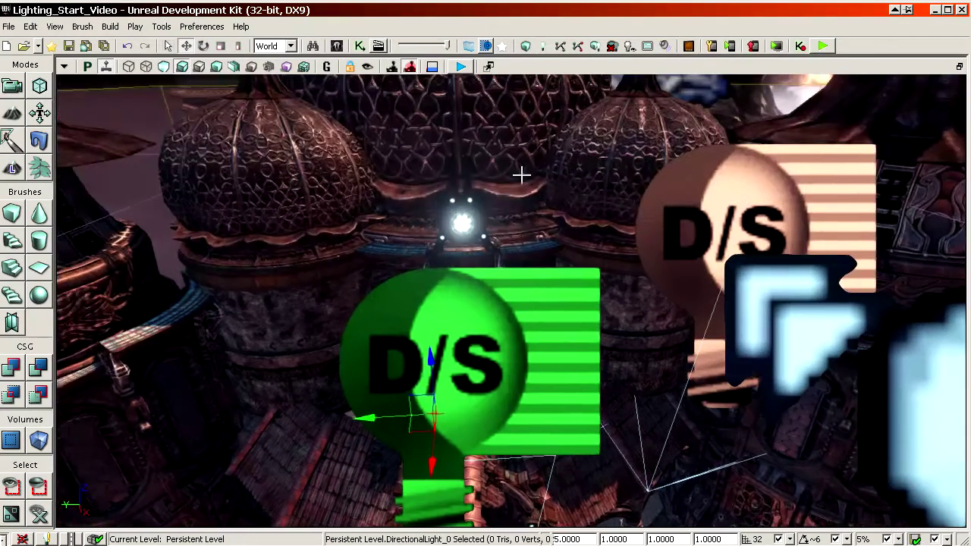
left_click(65, 28)
left_click(175, 94)
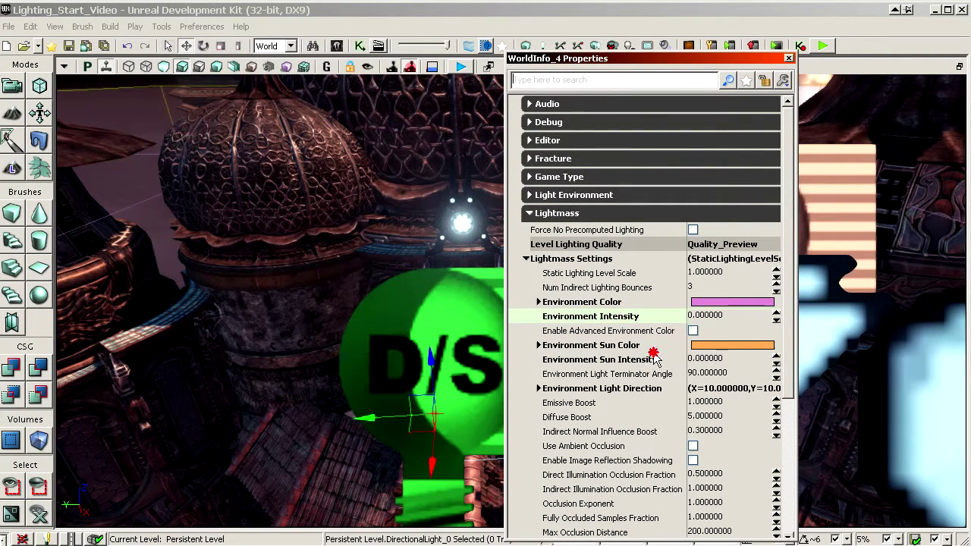
left_click(789, 59)
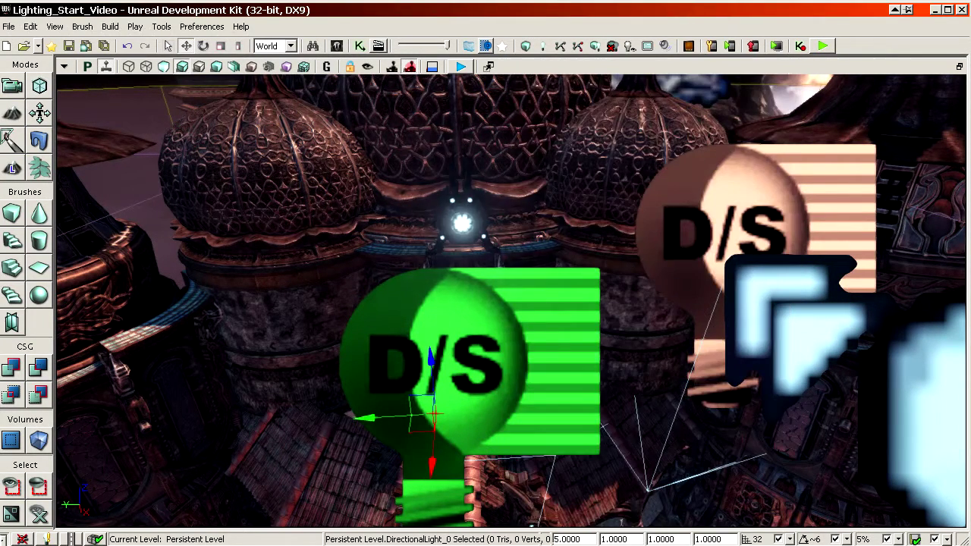
Duplicate the blue directional light and place the copy beside the original, high above the rocks at the cathedral's edge
left_click_drag(677, 284, 654, 334)
right_click_drag(677, 284, 645, 250)
left_click_drag(483, 322, 481, 266)
right_click_drag(481, 303, 304, 189)
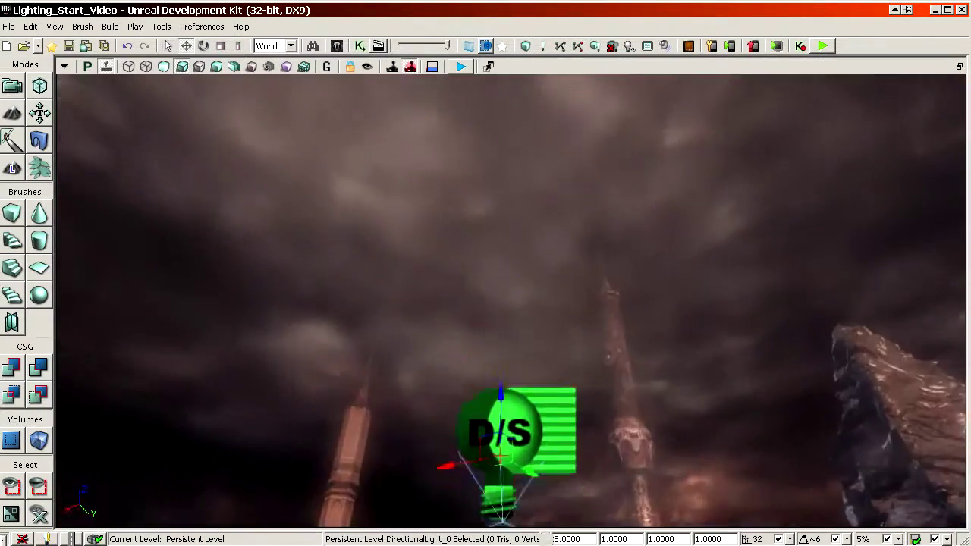
right_click_drag(713, 334, 645, 379)
key("1")
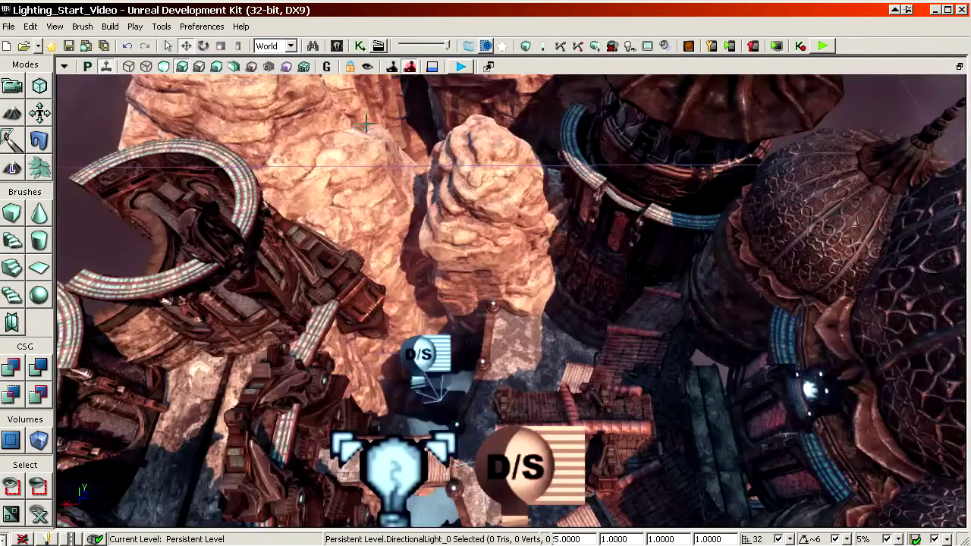
key("2")
left_click_drag(570, 282, 538, 272)
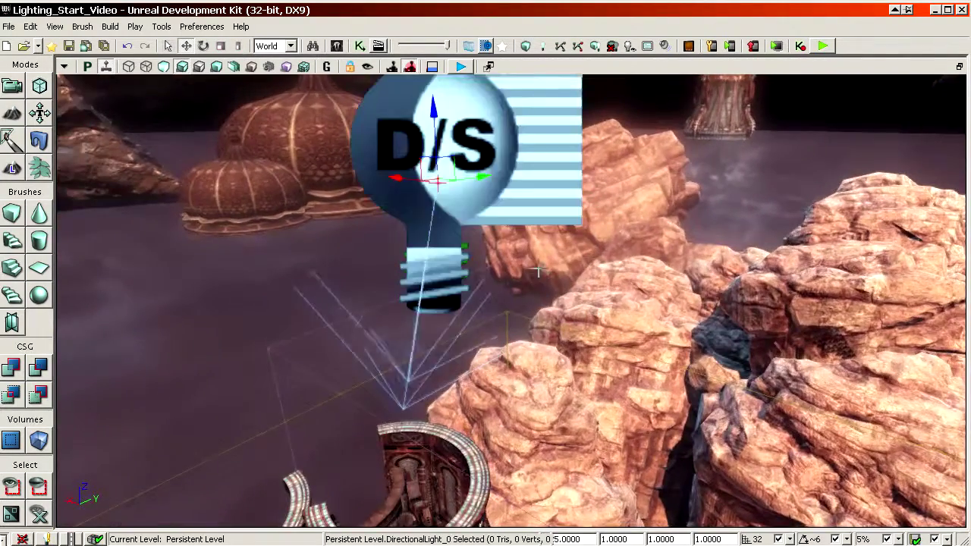
left_click_drag(394, 177, 486, 180)
right_click_drag(485, 180, 523, 227)
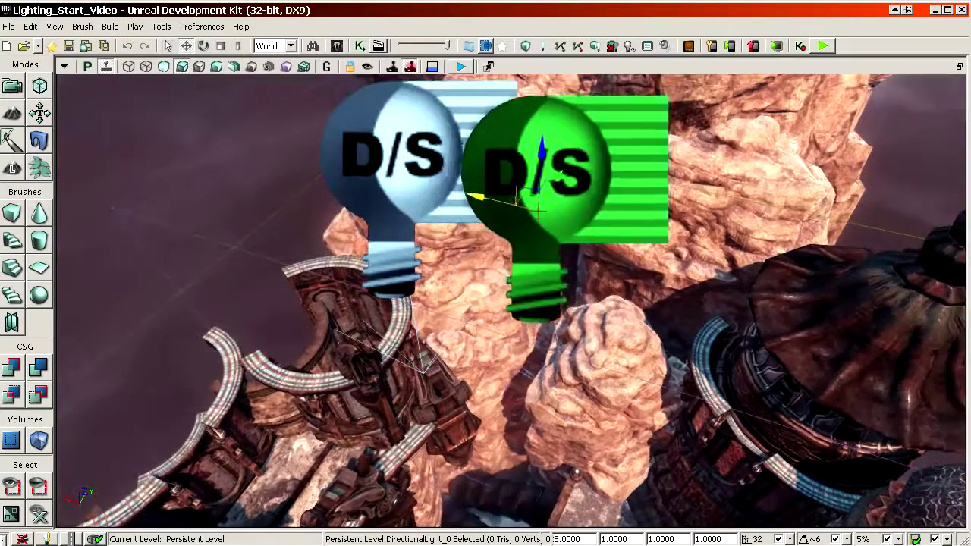
left_click_drag(485, 199, 554, 255)
Duplicate the directional light again, place the copy as the third in the row, and rotate it to shine in a different direction
key("ctrl+w")
right_click_drag(502, 252, 499, 275, "ctrl")
right_click_drag(451, 253, 451, 246, "ctrl")
left_click_drag(809, 214, 807, 163)
key("space")
middle_click_drag(808, 215, 844, 176)
left_click_drag(800, 225, 798, 207)
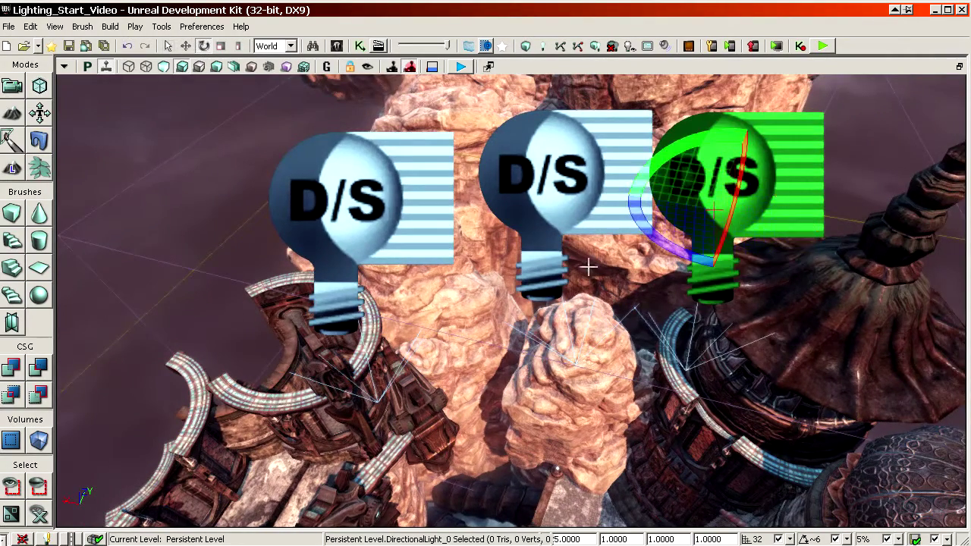
Rotate the middle directional light of the three so its direction differs from its neighbors
left_click(527, 189)
left_click_drag(574, 261, 625, 257)
middle_click_drag(625, 256, 644, 326)
right_click_drag(511, 301, 612, 241)
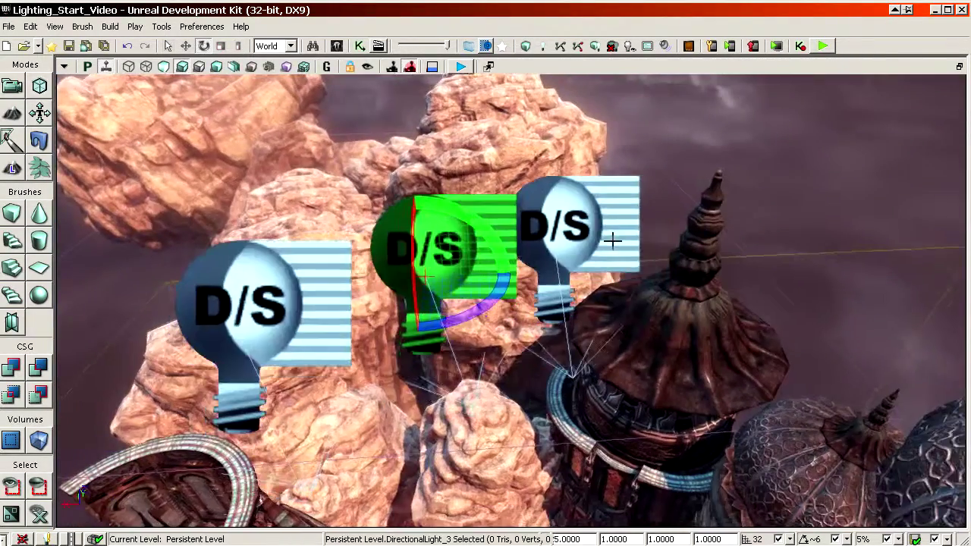
Extend the row of directional lights in an arc around the cathedral with further copies, rotating each to a new direction
right_click_drag(697, 231, 696, 304)
key("space")
left_click_drag(739, 239, 743, 279)
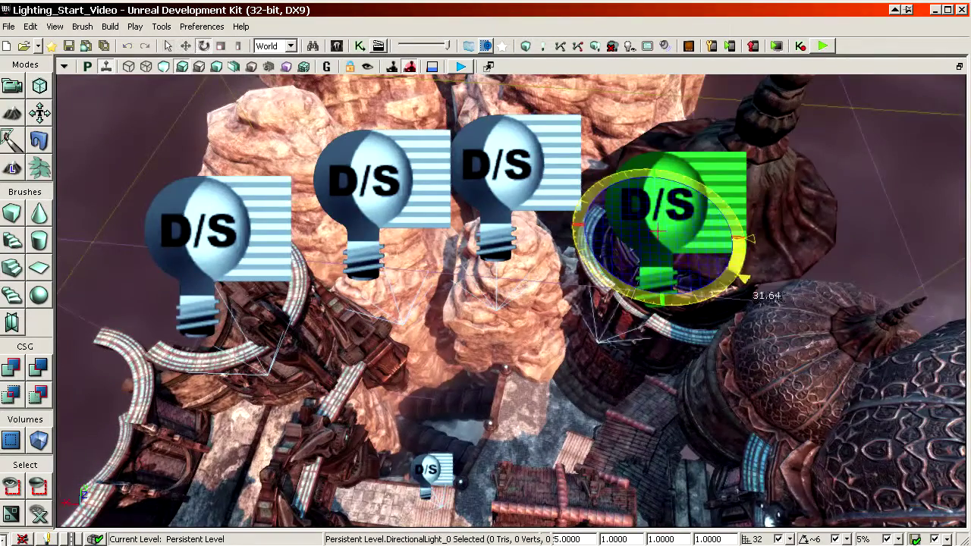
left_click_drag(813, 192, 736, 315, "alt")
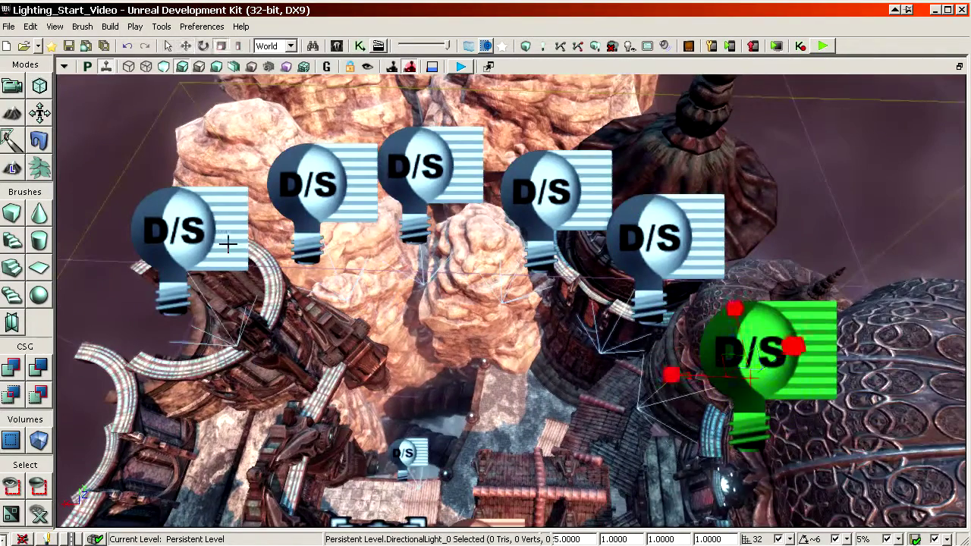
Duplicate four of the row's directional lights upward to form a second row, and adjust the new row's position
left_click(540, 191, "ctrl")
left_click(650, 237, "ctrl")
right_click_drag(649, 237, 650, 151)
left_click_drag(685, 334, 663, 185, "alt")
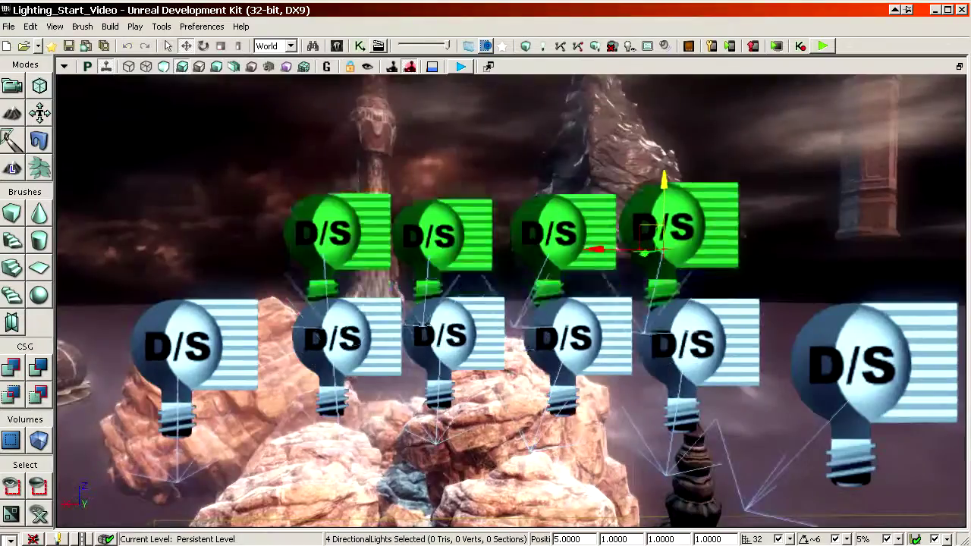
right_click_drag(664, 184, 663, 304)
left_click_drag(644, 284, 681, 284)
left_click_drag(749, 212, 749, 265)
left_click_drag(685, 331, 655, 331)
Rotate one directional light of the upper row to a new downward angle and inspect the arrangement from below
left_click(459, 210)
right_click_drag(460, 210, 459, 281)
key("space")
left_click_drag(545, 152, 540, 95)
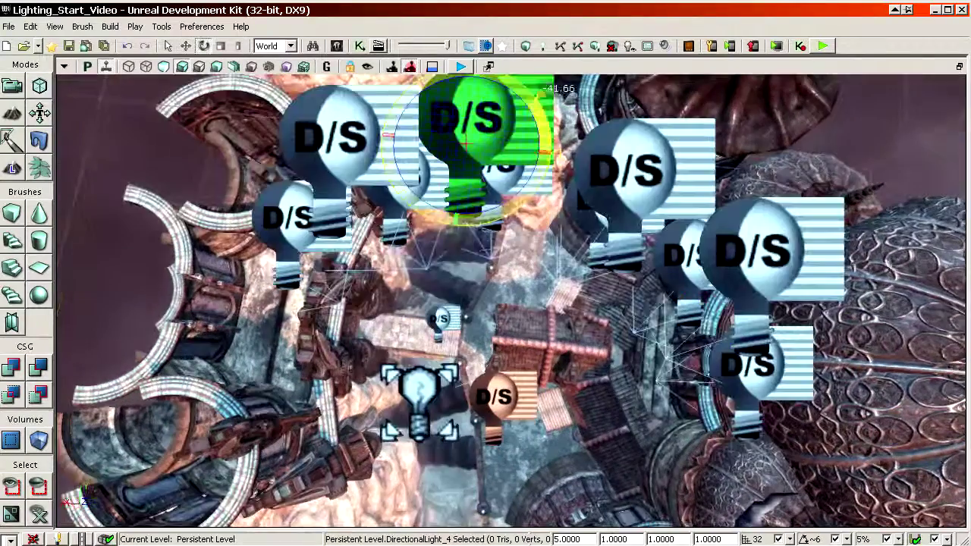
right_click_drag(456, 231, 715, 261)
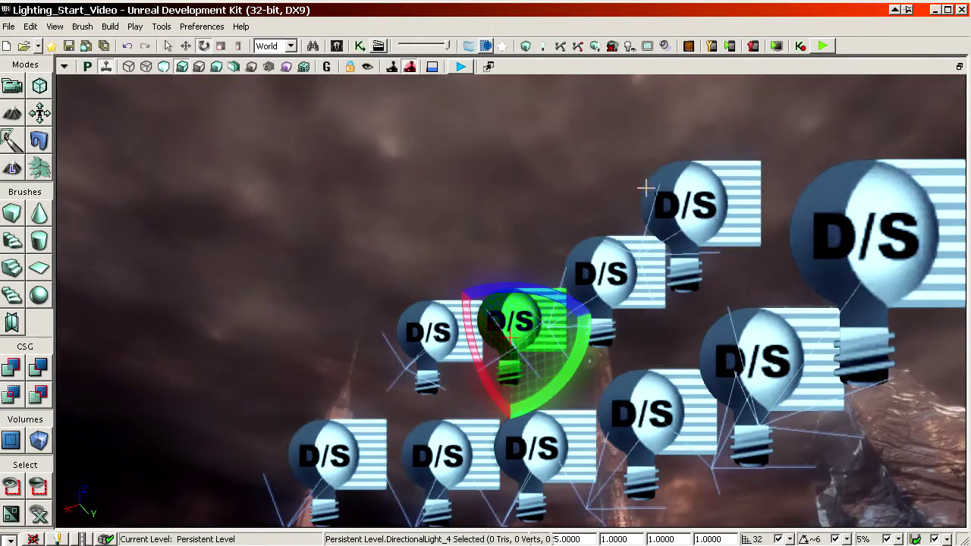
Set another upper-row light's Light Color to a dark tone sampled from the cloudy sky with the color picker's eyedropper
left_click(614, 278)
left_click_drag(969, 68, 767, 33)
right_click_drag(392, 199, 449, 174)
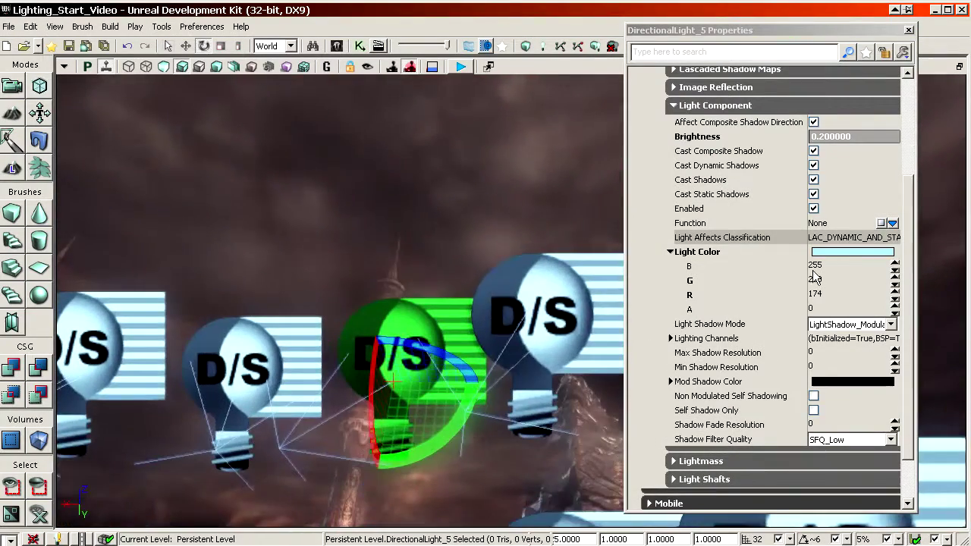
left_click_drag(398, 278, 465, 357)
left_click_drag(566, 357, 565, 304)
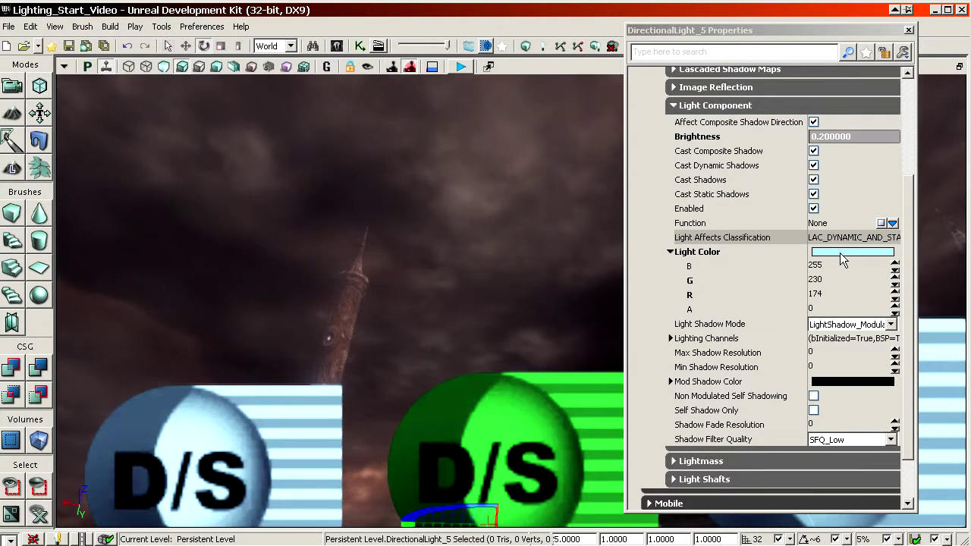
left_click(840, 255)
left_click_drag(589, 137, 782, 96)
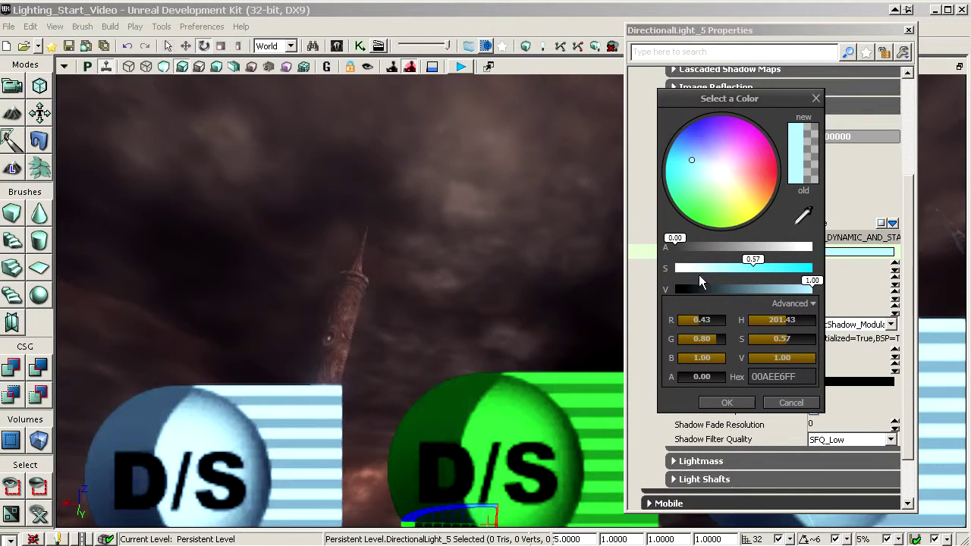
left_click_drag(699, 282, 749, 280)
left_click(806, 215)
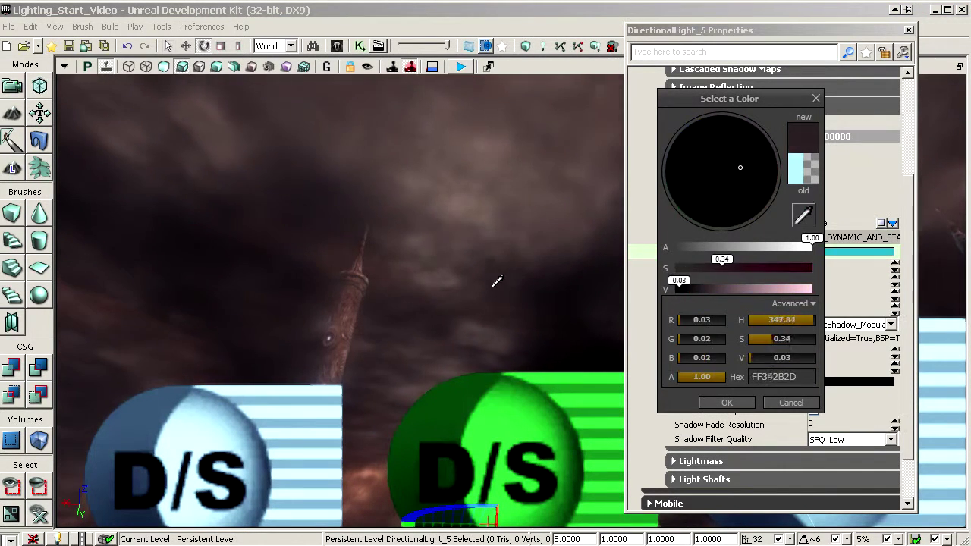
left_click(724, 403)
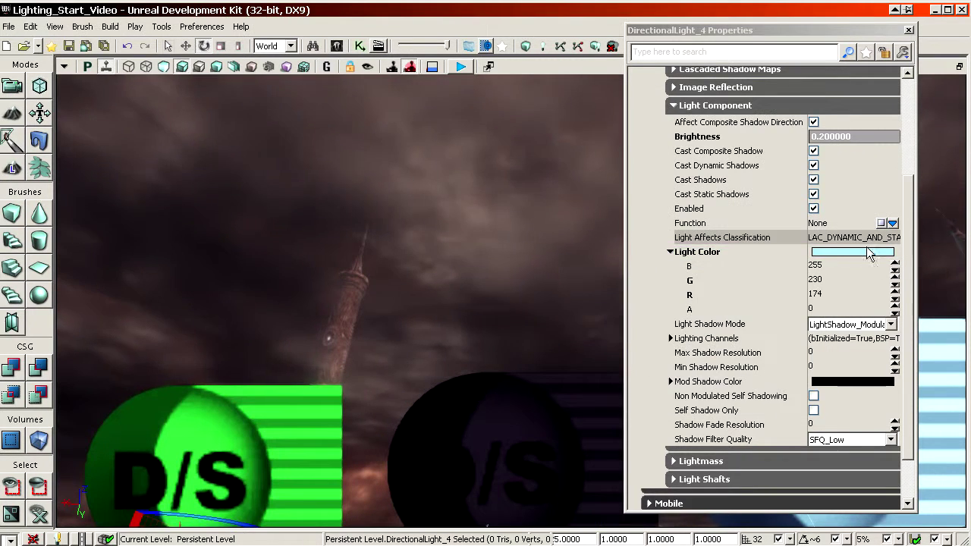
Sample a sky color with the eyedropper for the Light Color of the neighboring upper-row light
left_click(837, 253)
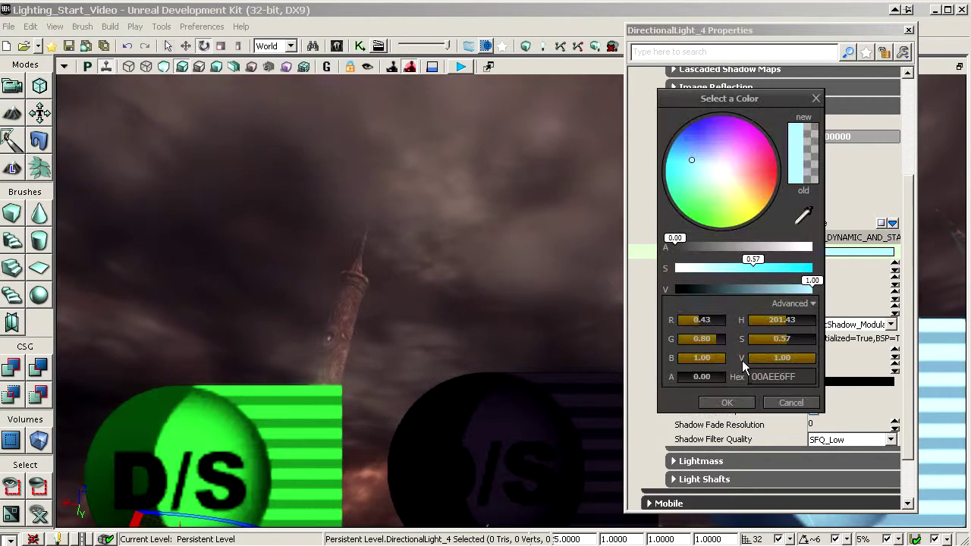
left_click(806, 222)
left_click(283, 273)
Sample a light pinkish sky color with the eyedropper for the Light Color of the lower-row light nearest the bright sky
right_click_drag(283, 273, 478, 311)
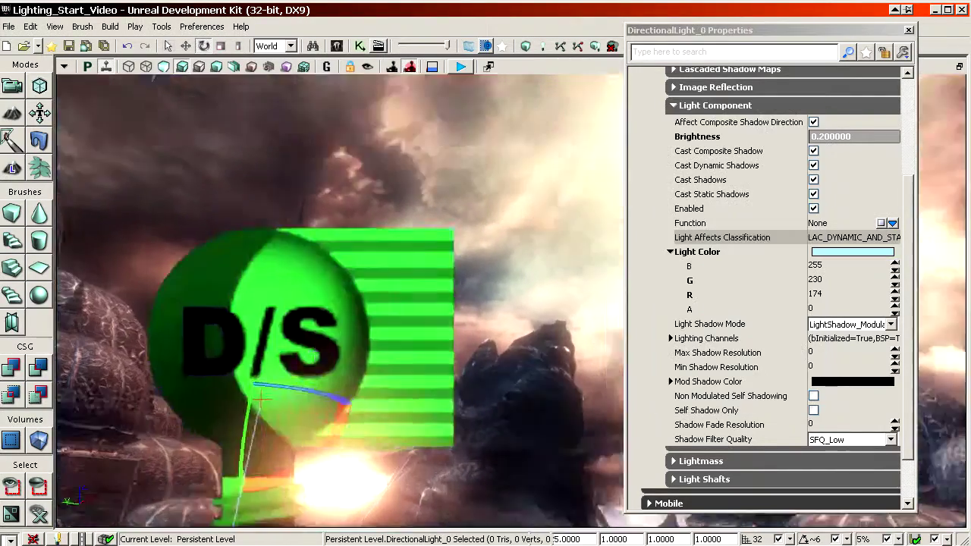
right_click_drag(502, 326, 501, 290)
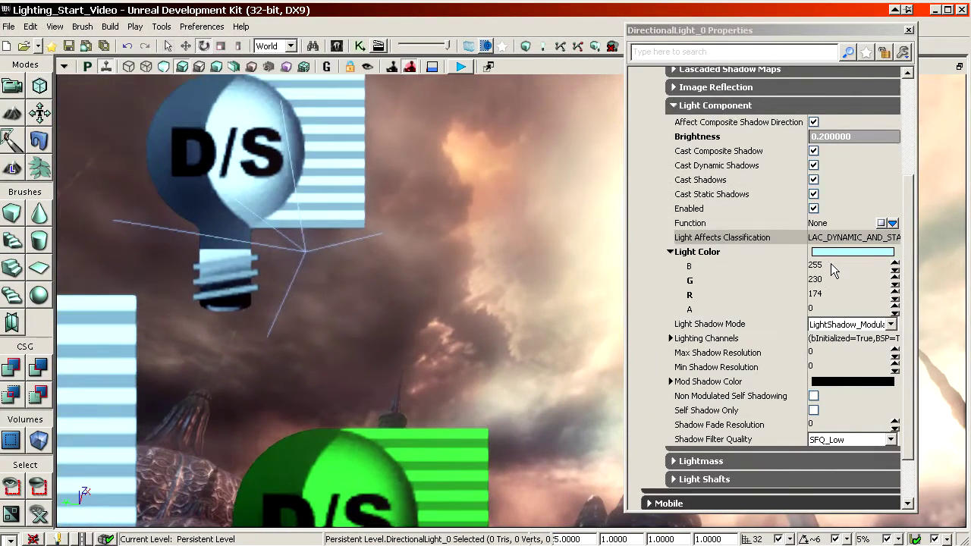
left_click(839, 253)
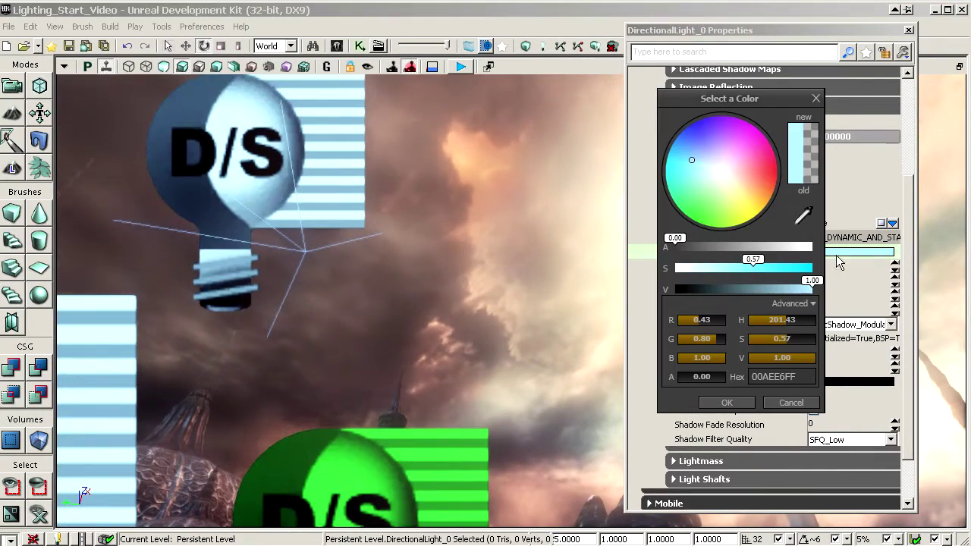
left_click(803, 220)
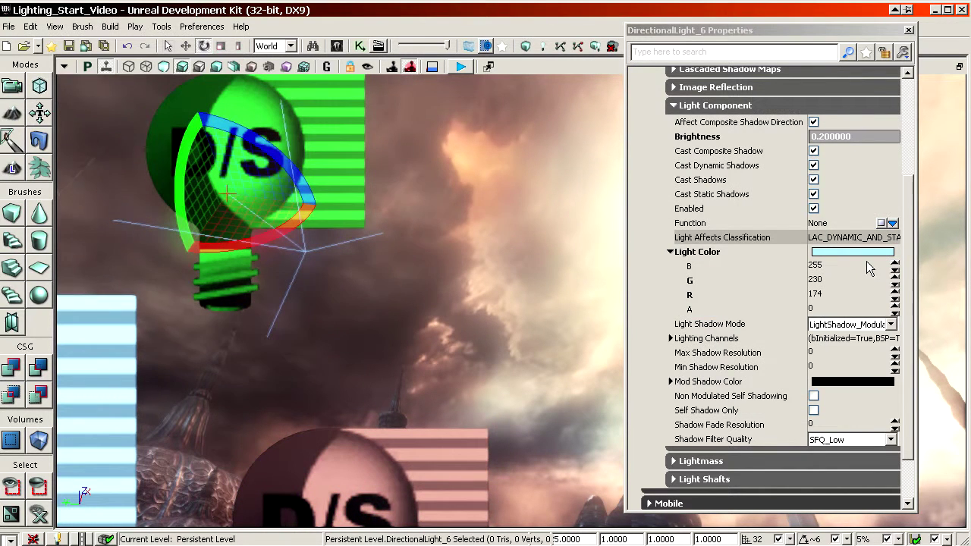
Set the Light Color of the upper-row light above it to a dark reddish-brown tone sampled from the clouds, hex FF8B695D
left_click(865, 254)
left_click(803, 217)
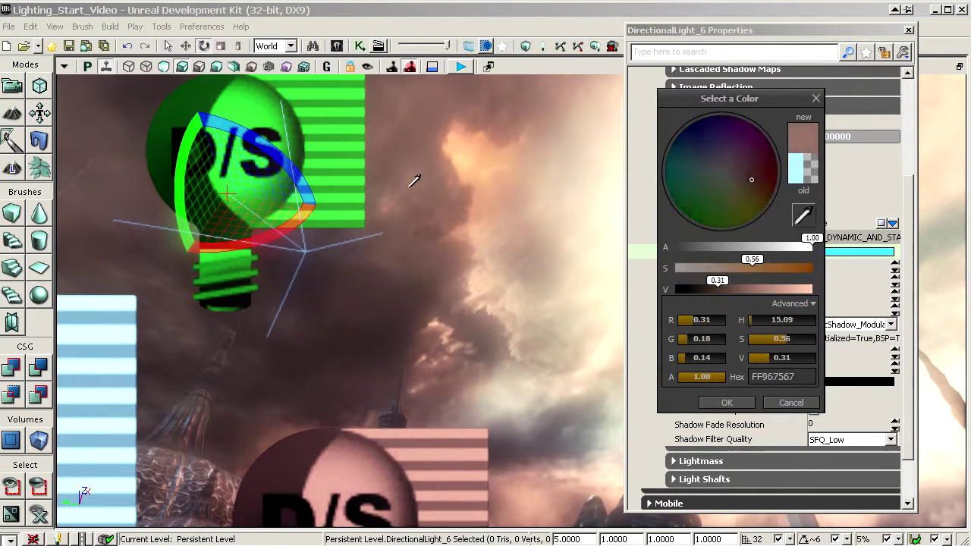
left_click(385, 167)
left_click_drag(446, 261, 438, 386)
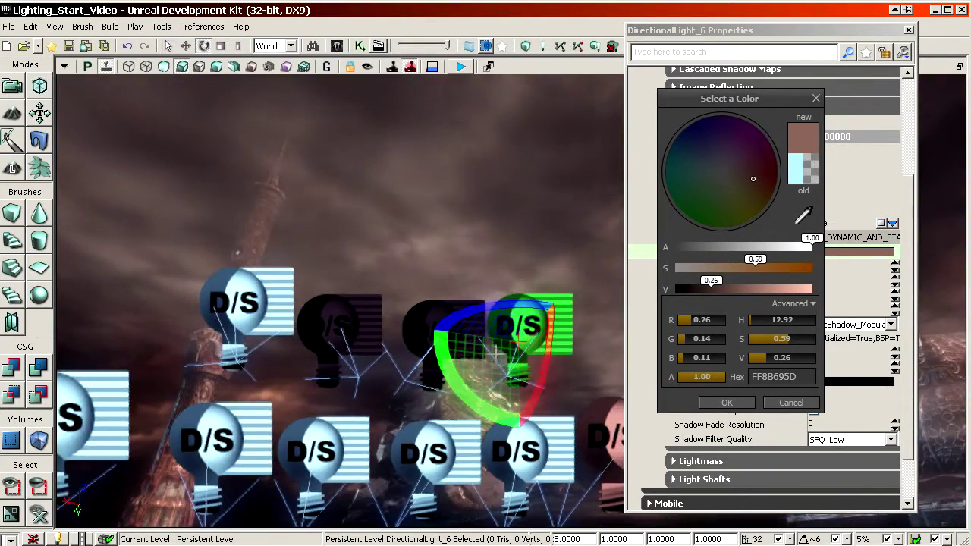
Set the Brightness of the pinkish lower-row directional light to 2
left_click_drag(497, 351, 440, 313)
left_click(429, 313)
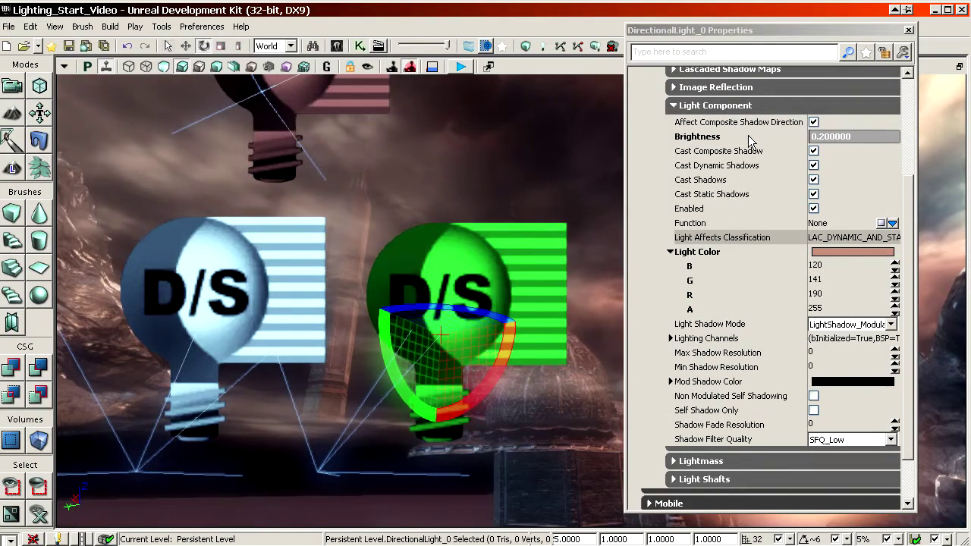
left_click(750, 138)
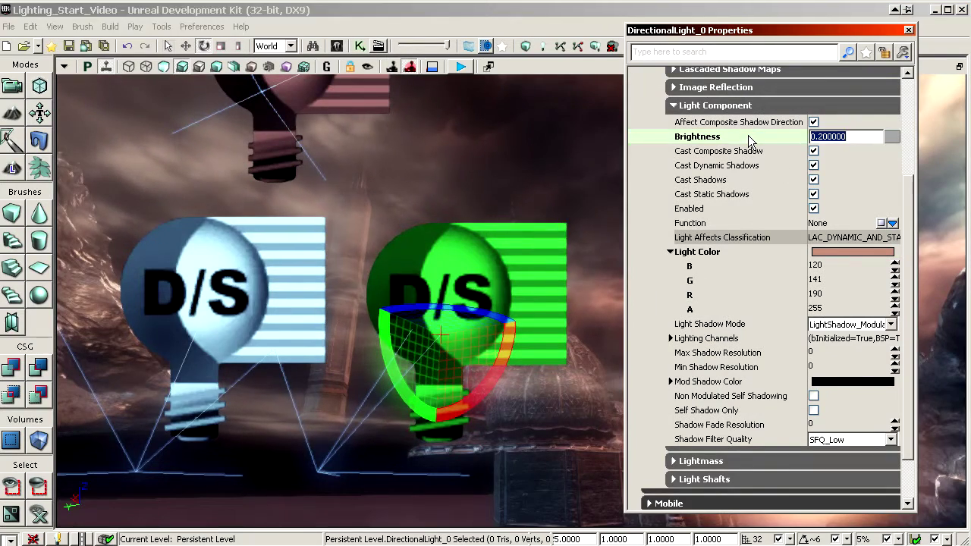
left_click_drag(331, 260, 313, 251)
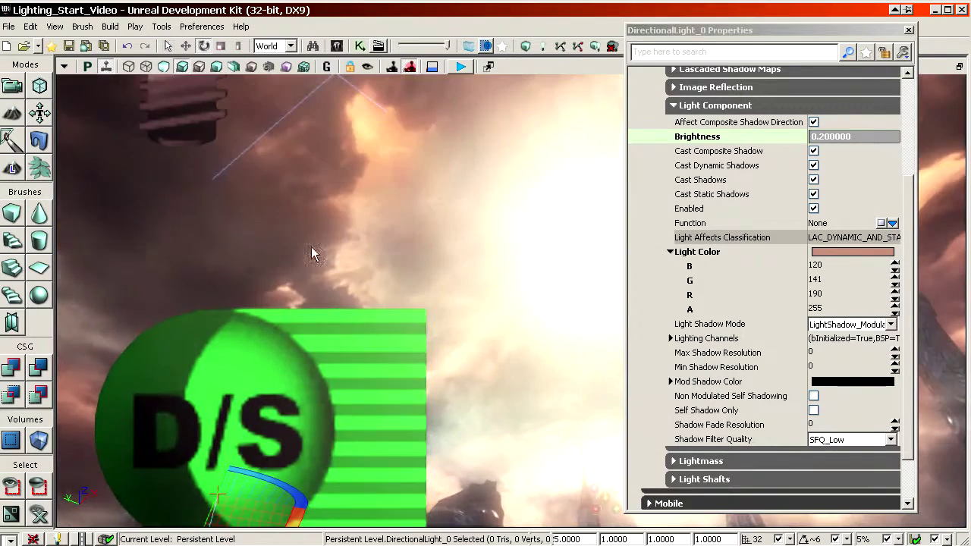
left_click(736, 140)
left_click_drag(415, 320, 372, 372)
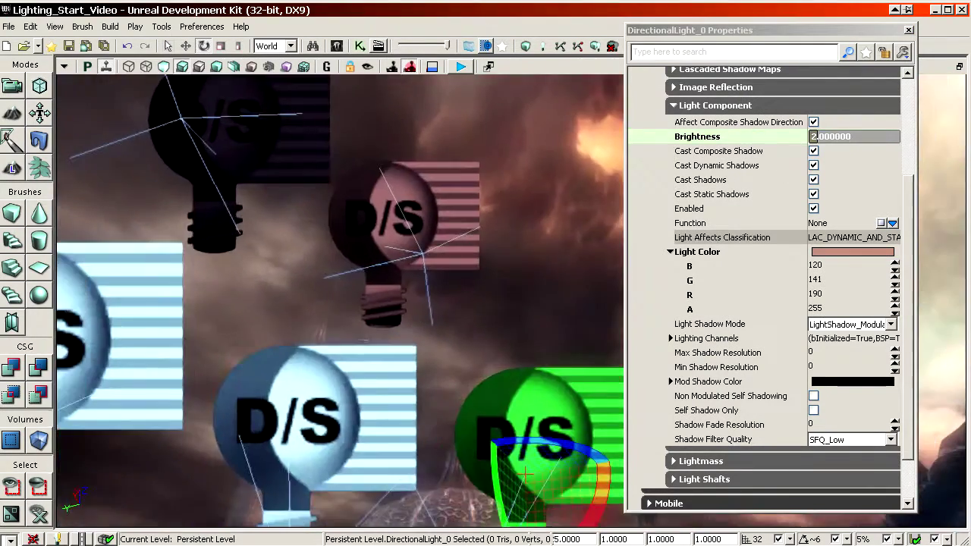
Adjust the Brightness of the reddish upper-row light, and set the Brightness of the blue lower-row light beside the pinkish one to 1
left_click(441, 229)
left_click(755, 137)
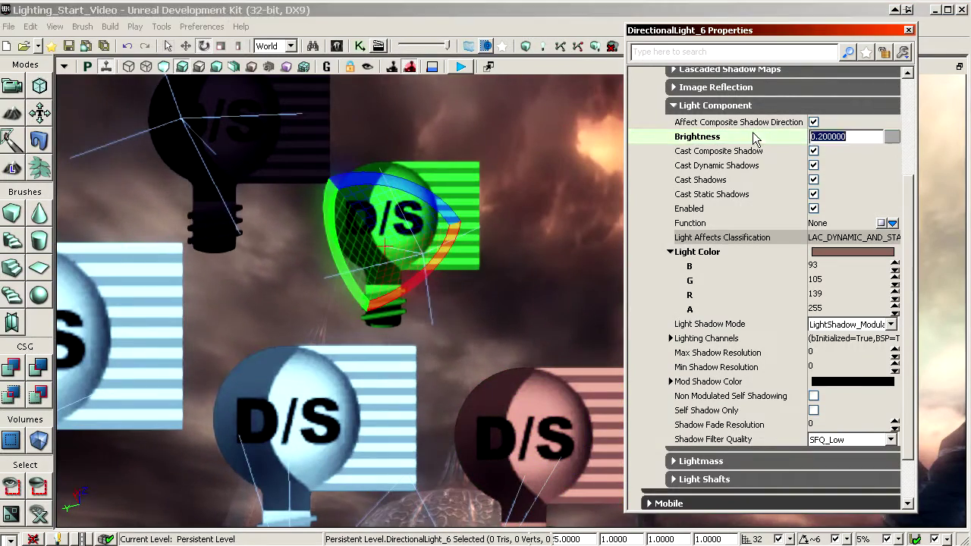
left_click(483, 338)
left_click(401, 377)
right_click_drag(461, 299, 485, 304)
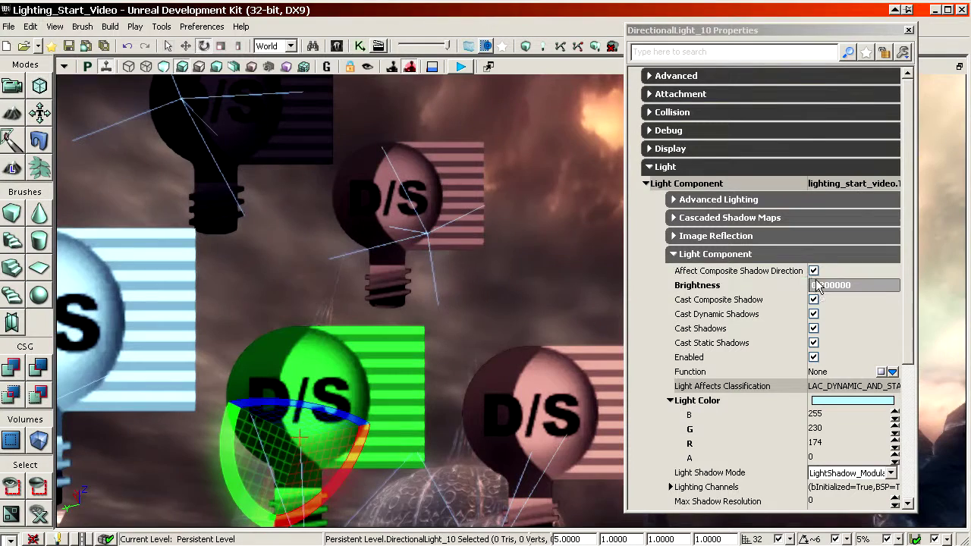
left_click(769, 282)
type("1")
key("Return")
Adjust the Brightness of the next blue lower-row light and of the two dark upper-row lights
right_click_drag(524, 380, 457, 395)
left_click(457, 395)
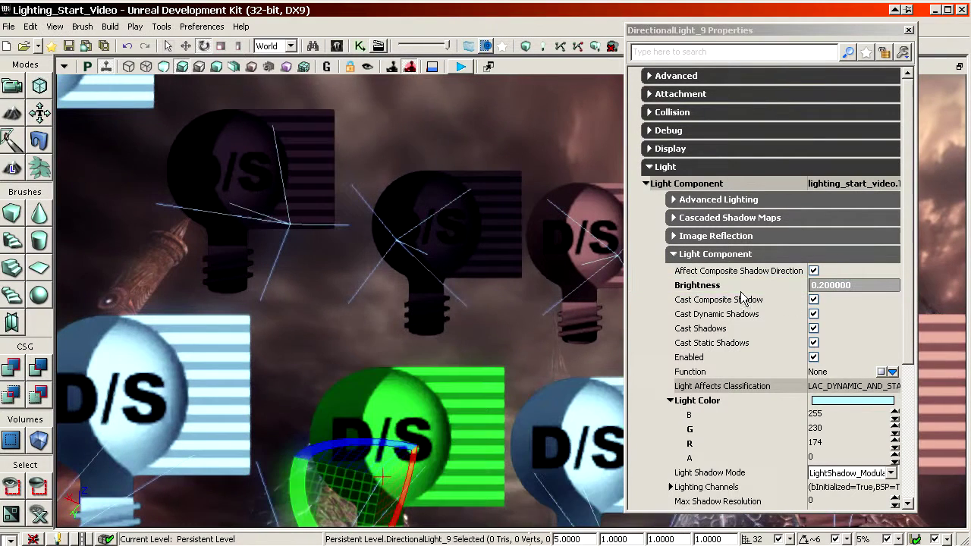
left_click(735, 289)
left_click(480, 262)
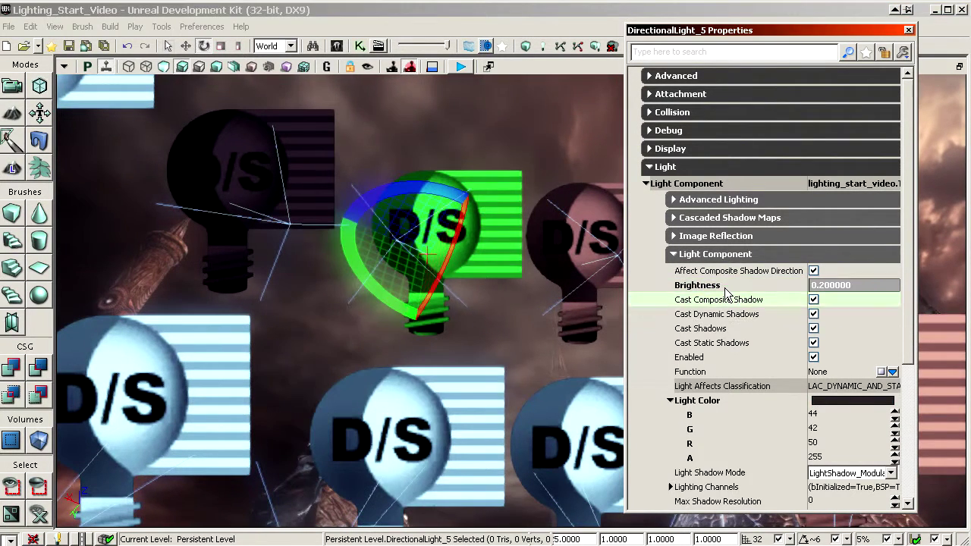
left_click(310, 225)
left_click(736, 287)
type("0.")
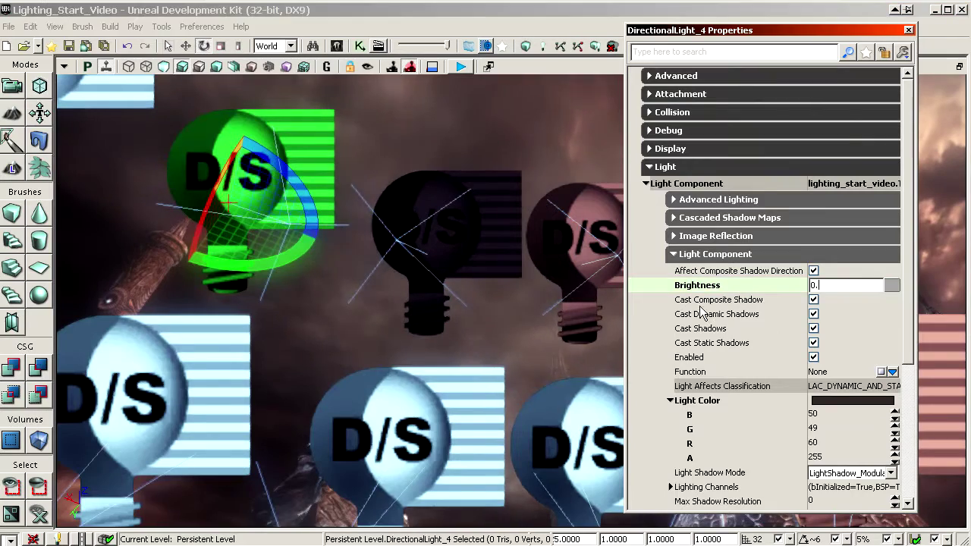
Set the Brightness of the blue lower-row light below the dark ones to 0.25, and check the scene in game view
left_click(161, 374)
left_click(747, 292)
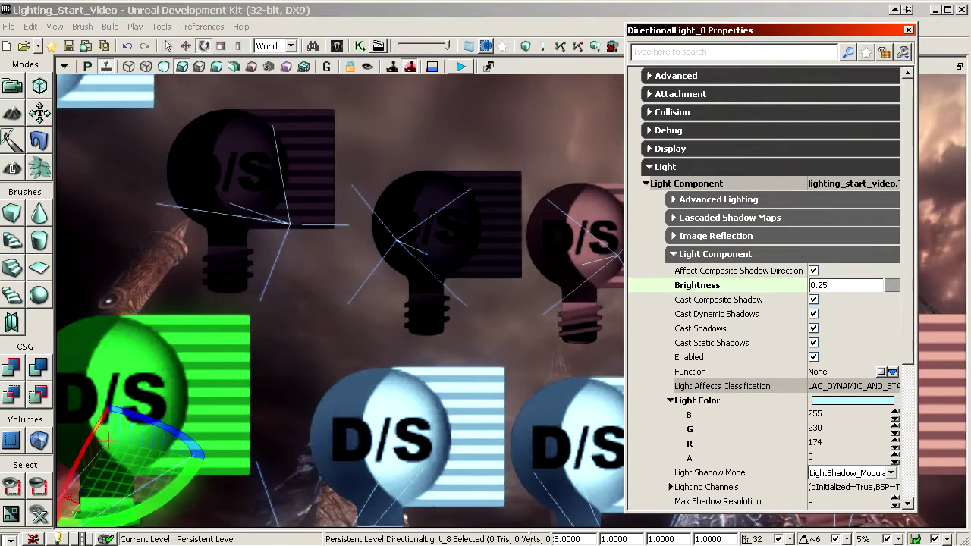
right_click_drag(509, 330, 536, 323)
key("g")
key("g")
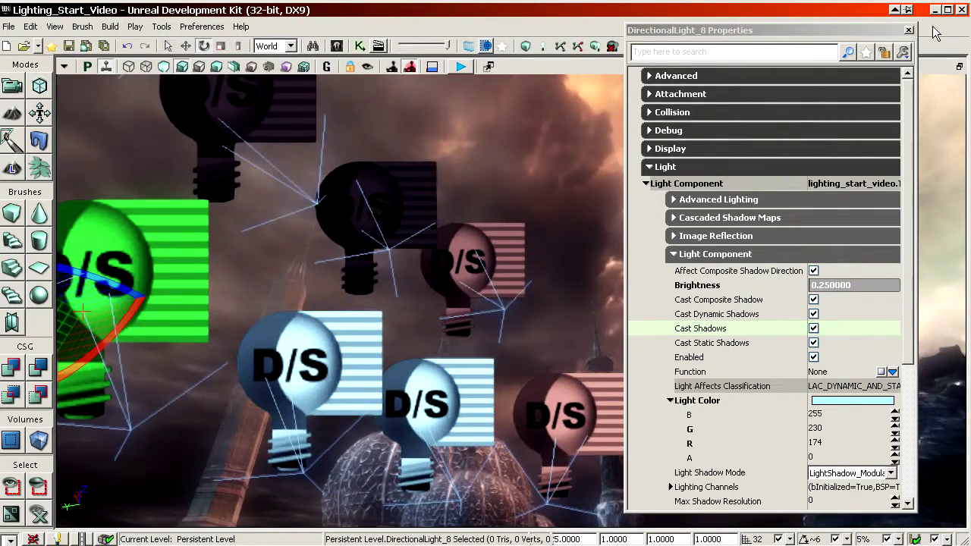
Move the light's properties window aside to clear the viewport
left_click_drag(852, 33, 970, 63)
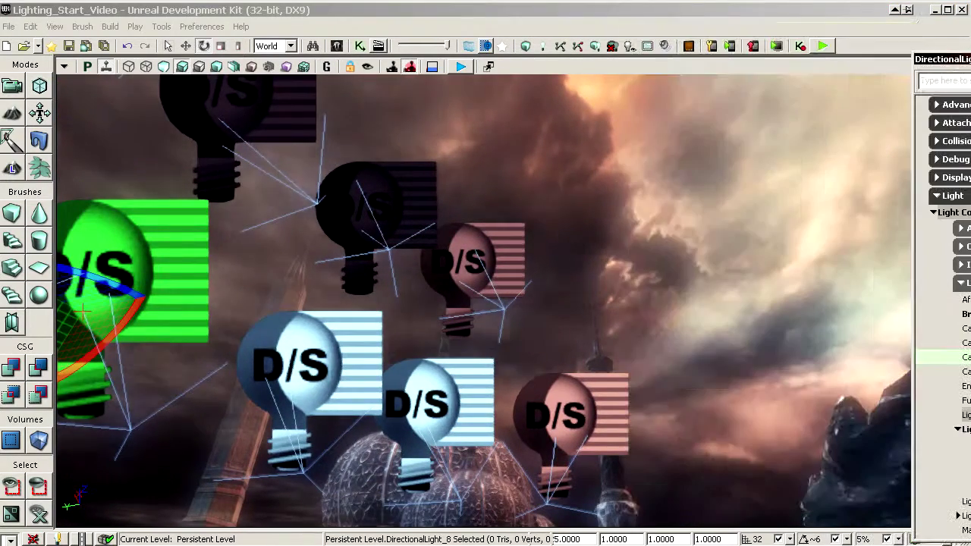
left_click(65, 28)
left_click(427, 12)
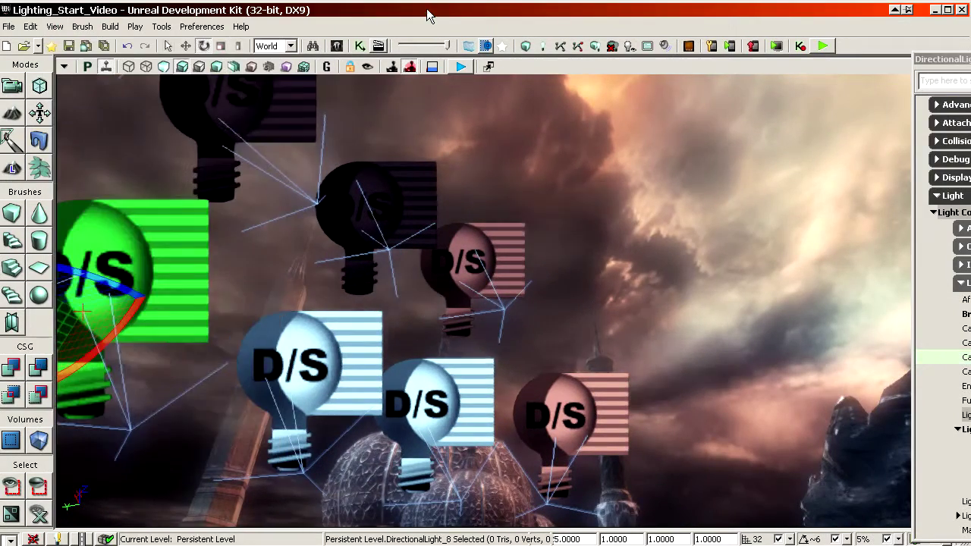
Select nine neighboring directional lights, four in the upper row and five in the lower row, and delete them
right_click_drag(429, 303, 349, 293)
right_click_drag(392, 182, 389, 235)
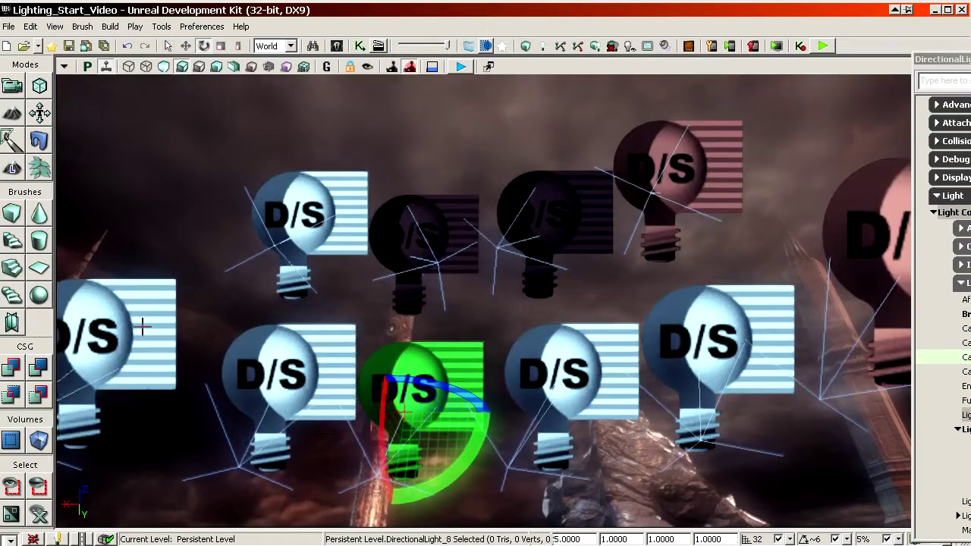
left_click(141, 326)
left_click(310, 370, "ctrl")
left_click(300, 220, "ctrl")
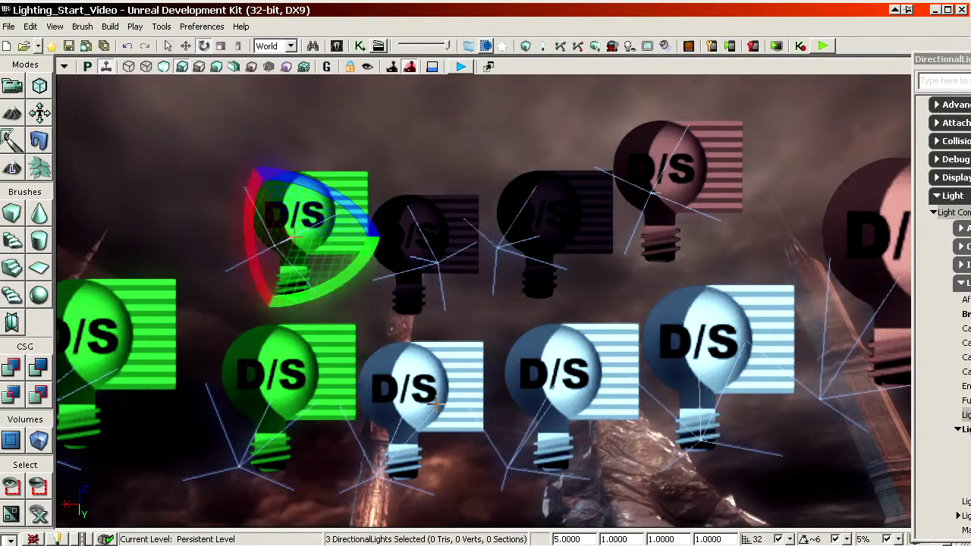
left_click(414, 228, "ctrl")
left_click(404, 383, "ctrl")
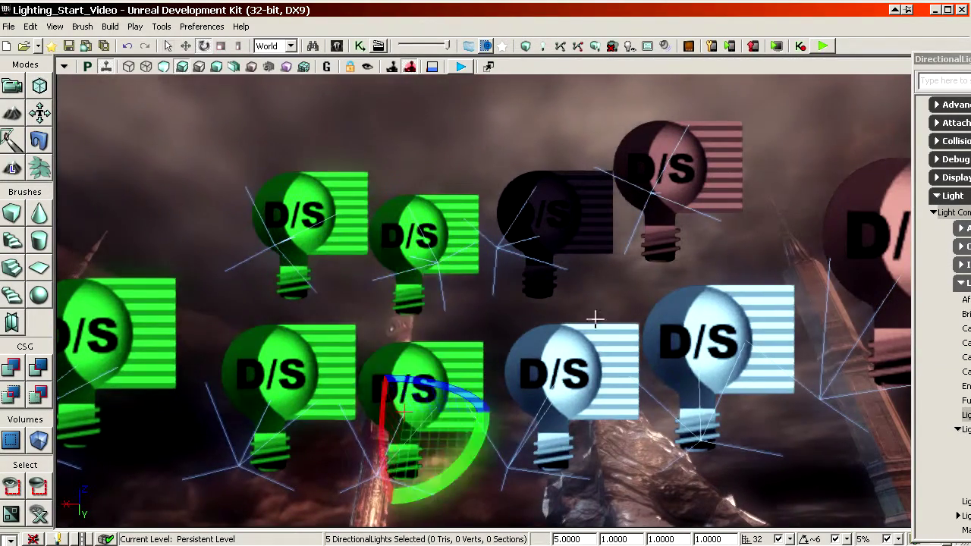
left_click(543, 216, "ctrl")
left_click(688, 175, "ctrl")
left_click(710, 342, "ctrl")
left_click(568, 368, "ctrl")
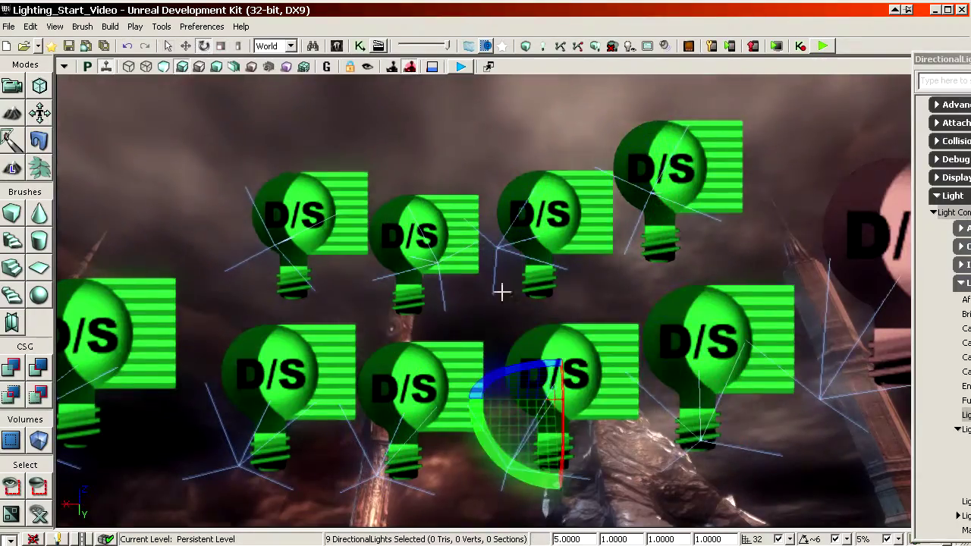
right_click_drag(503, 289, 484, 342)
key("space")
key("Delete")
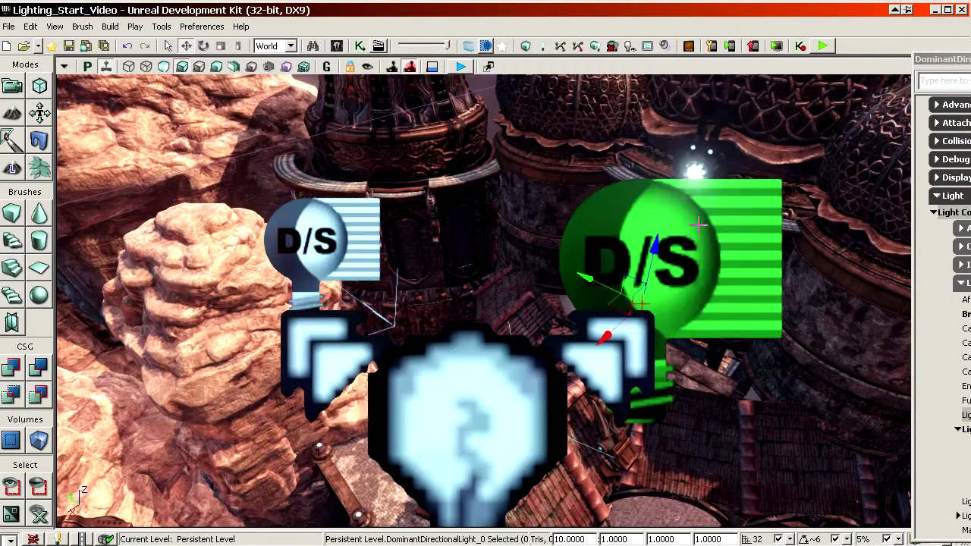
Select the sky light above the cathedral and inspect the building's shadowed entrance side
left_click(466, 410)
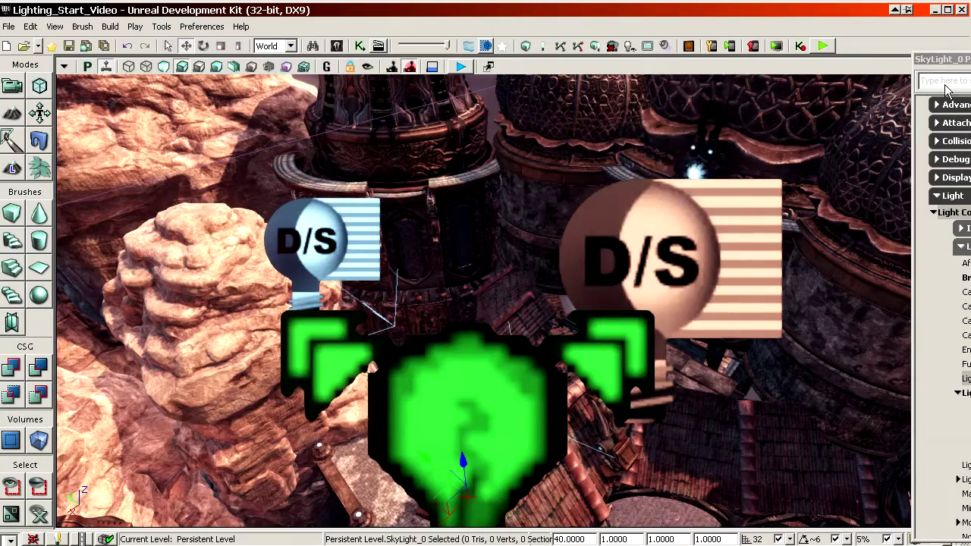
right_click_drag(762, 169, 823, 163)
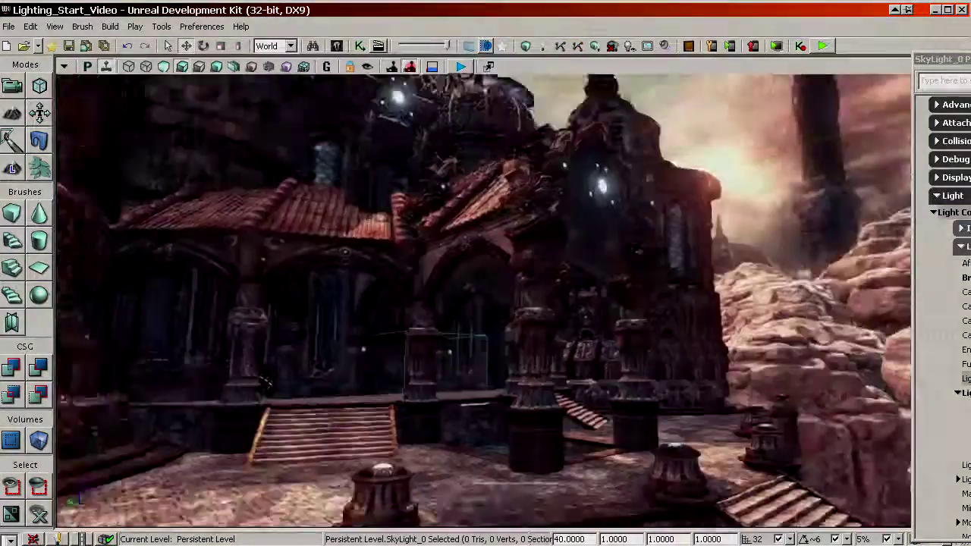